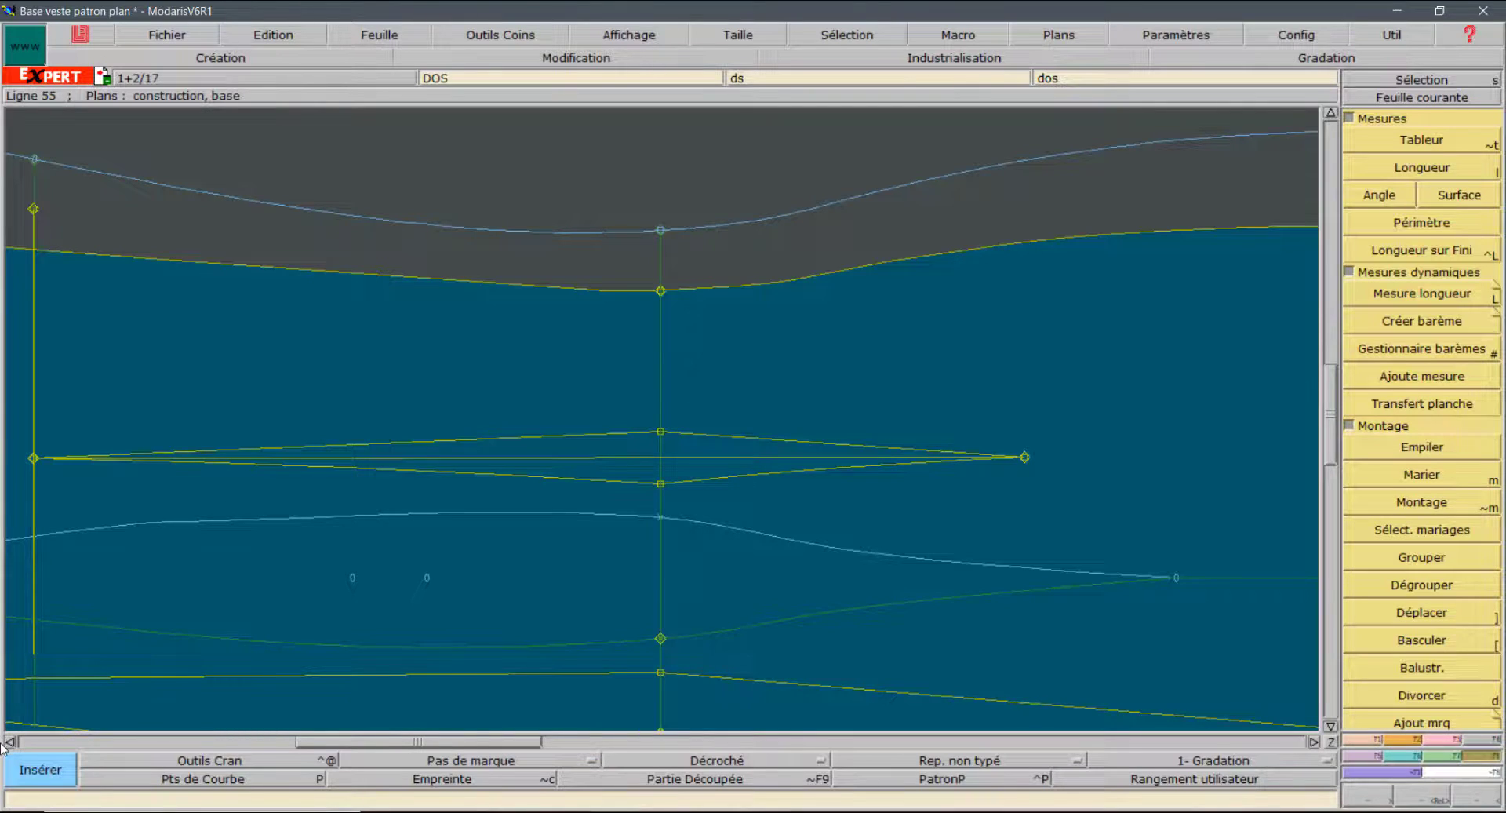
Step: Detach the point where the upper vertical construction line meets the outer side-seam curve of the princess panel
{"action": "left_click", "coordinate": [10, 741]}
{"action": "left_click", "coordinate": [9, 741]}
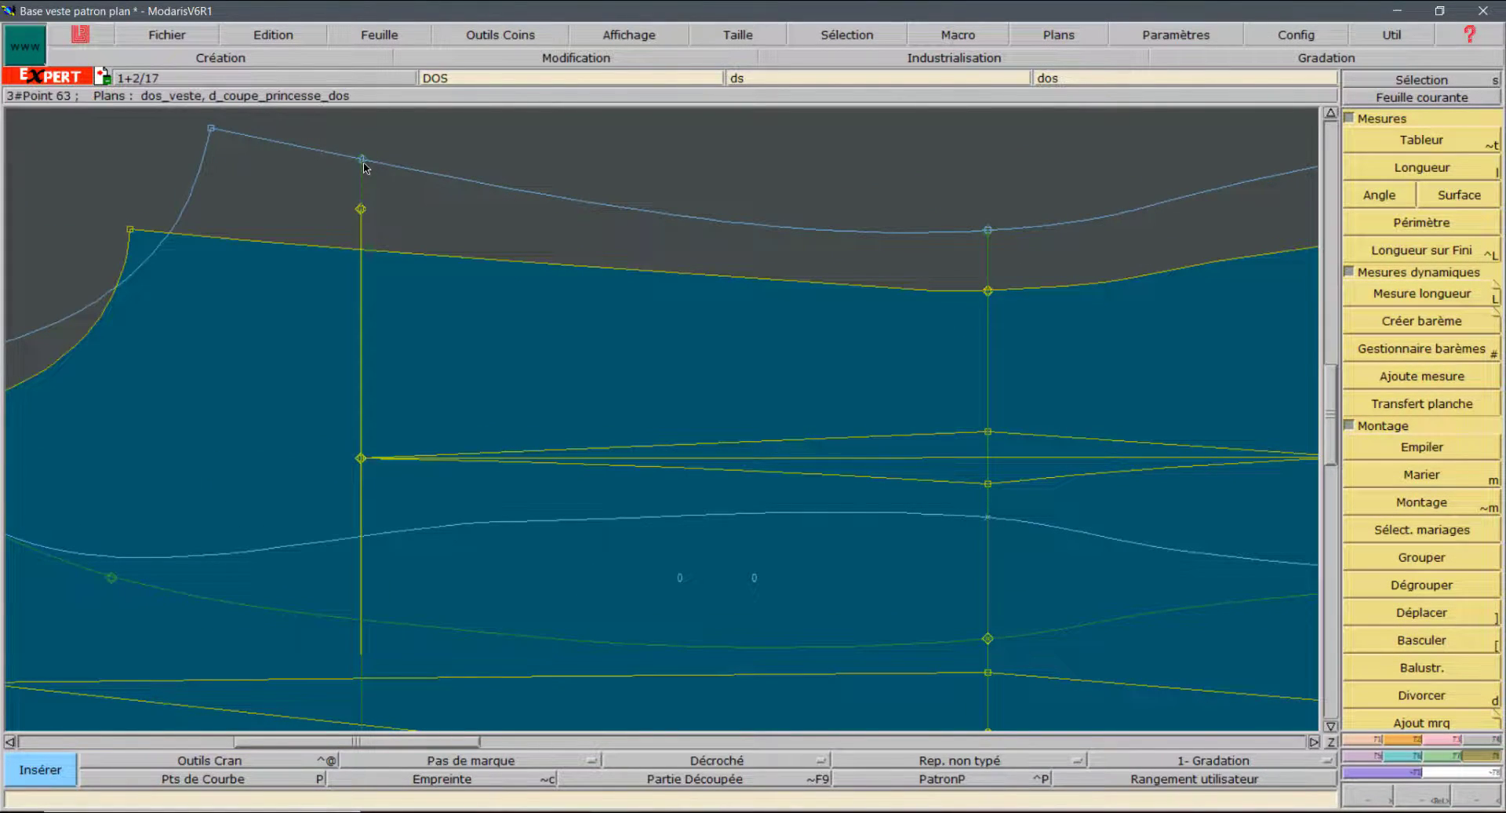
{"action": "left_click", "coordinate": [1451, 741]}
{"action": "left_click", "coordinate": [1421, 493]}
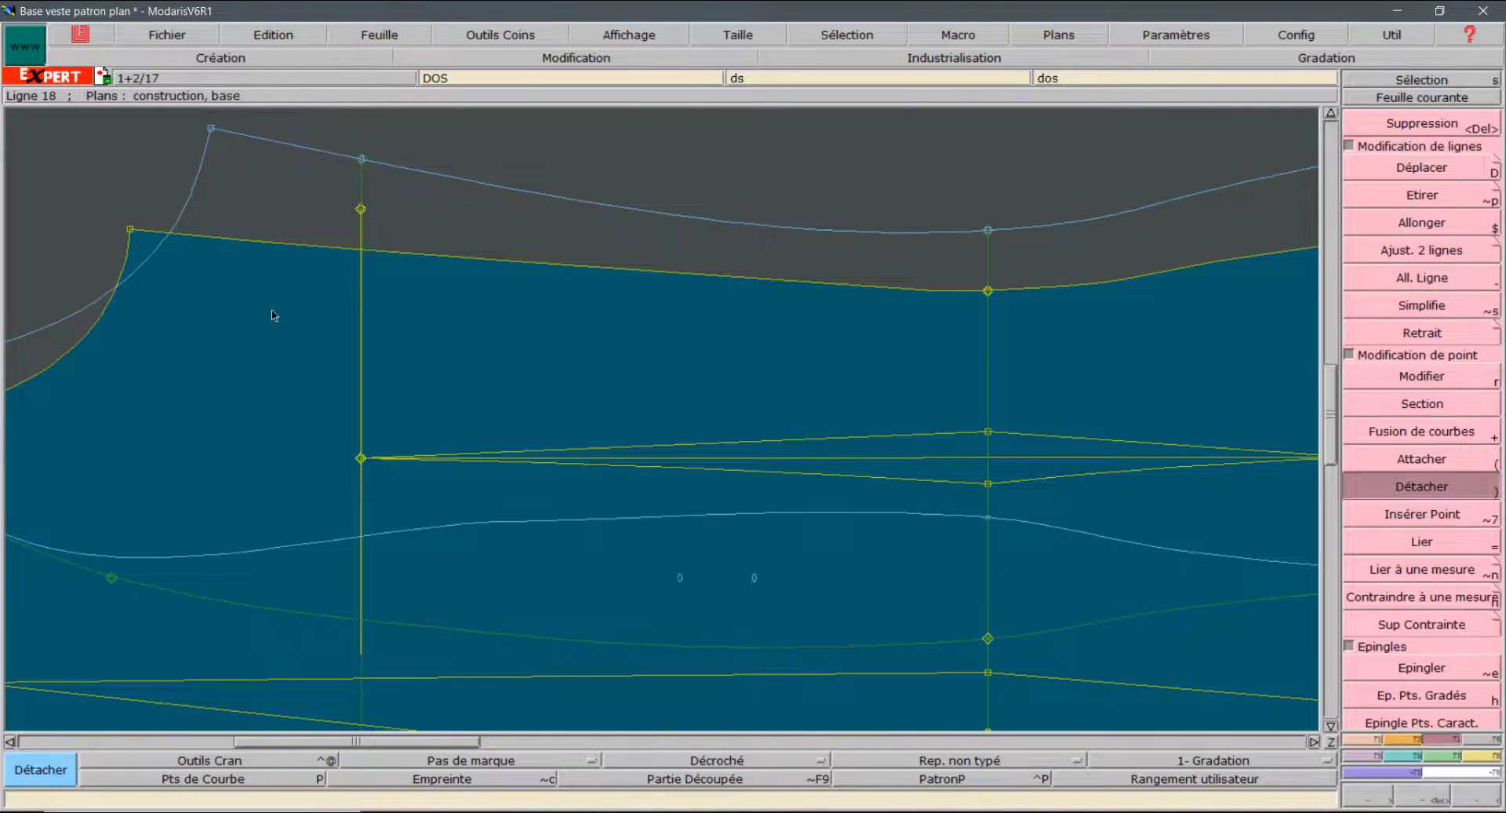
{"action": "left_click", "coordinate": [363, 158]}
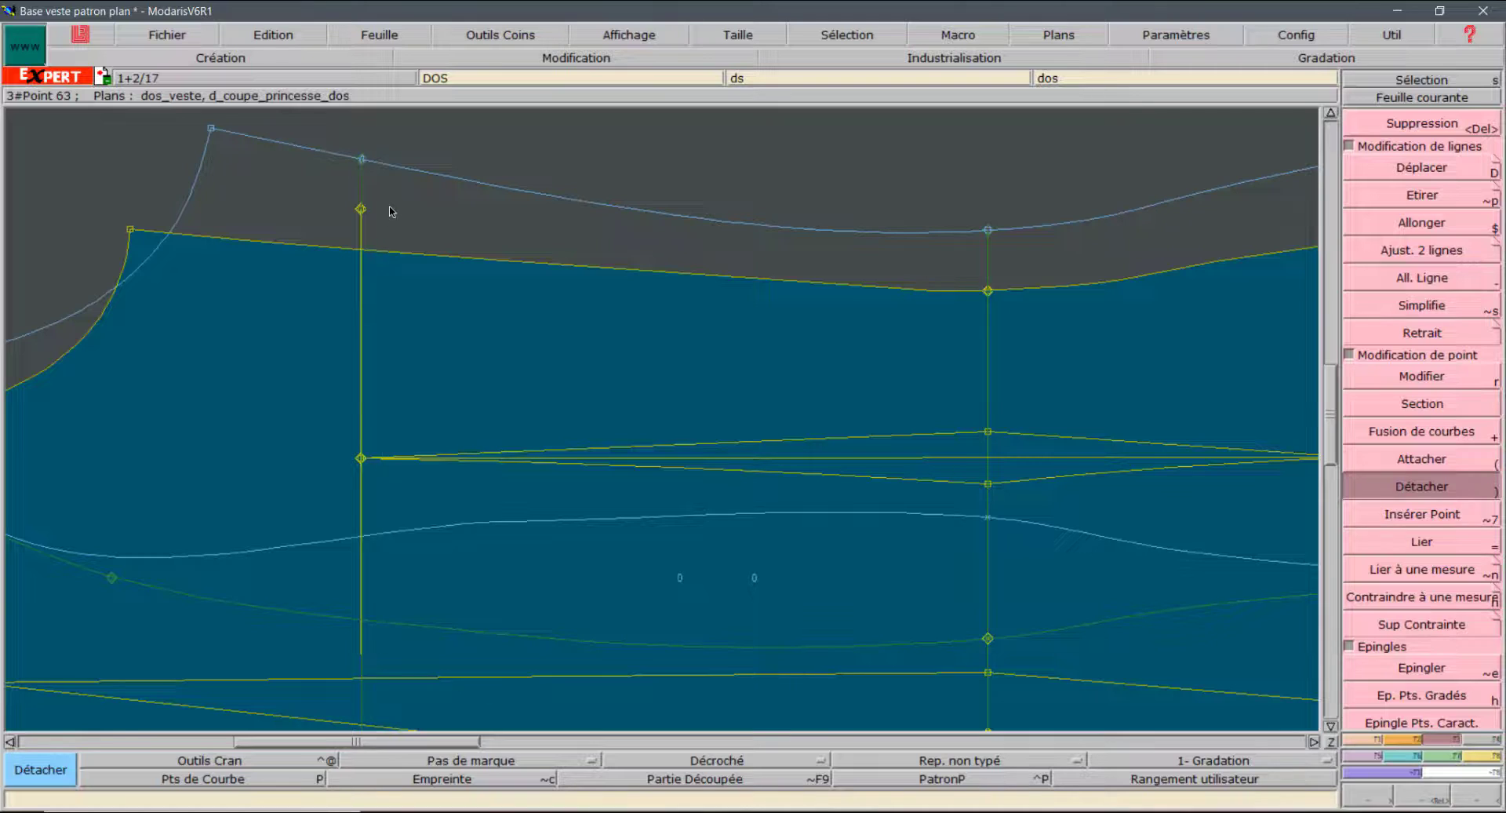
{"action": "left_click", "coordinate": [390, 208]}
Step: Make PLANdos_veste the active plan on the back sheet and turn off the display of all other plans
{"action": "key", "text": "j"}
{"action": "key", "text": "Home"}
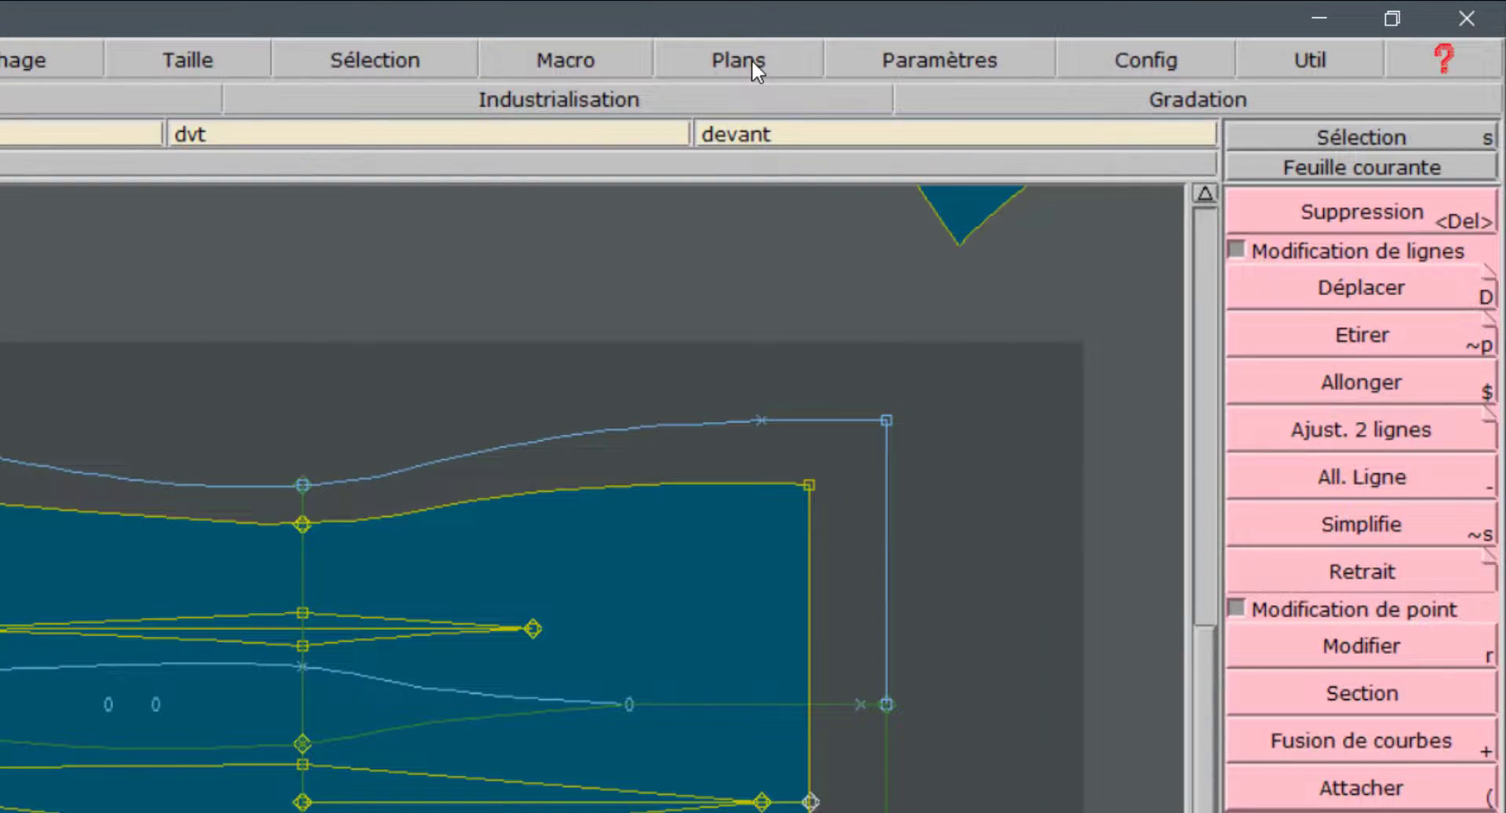
{"action": "left_click", "coordinate": [752, 59]}
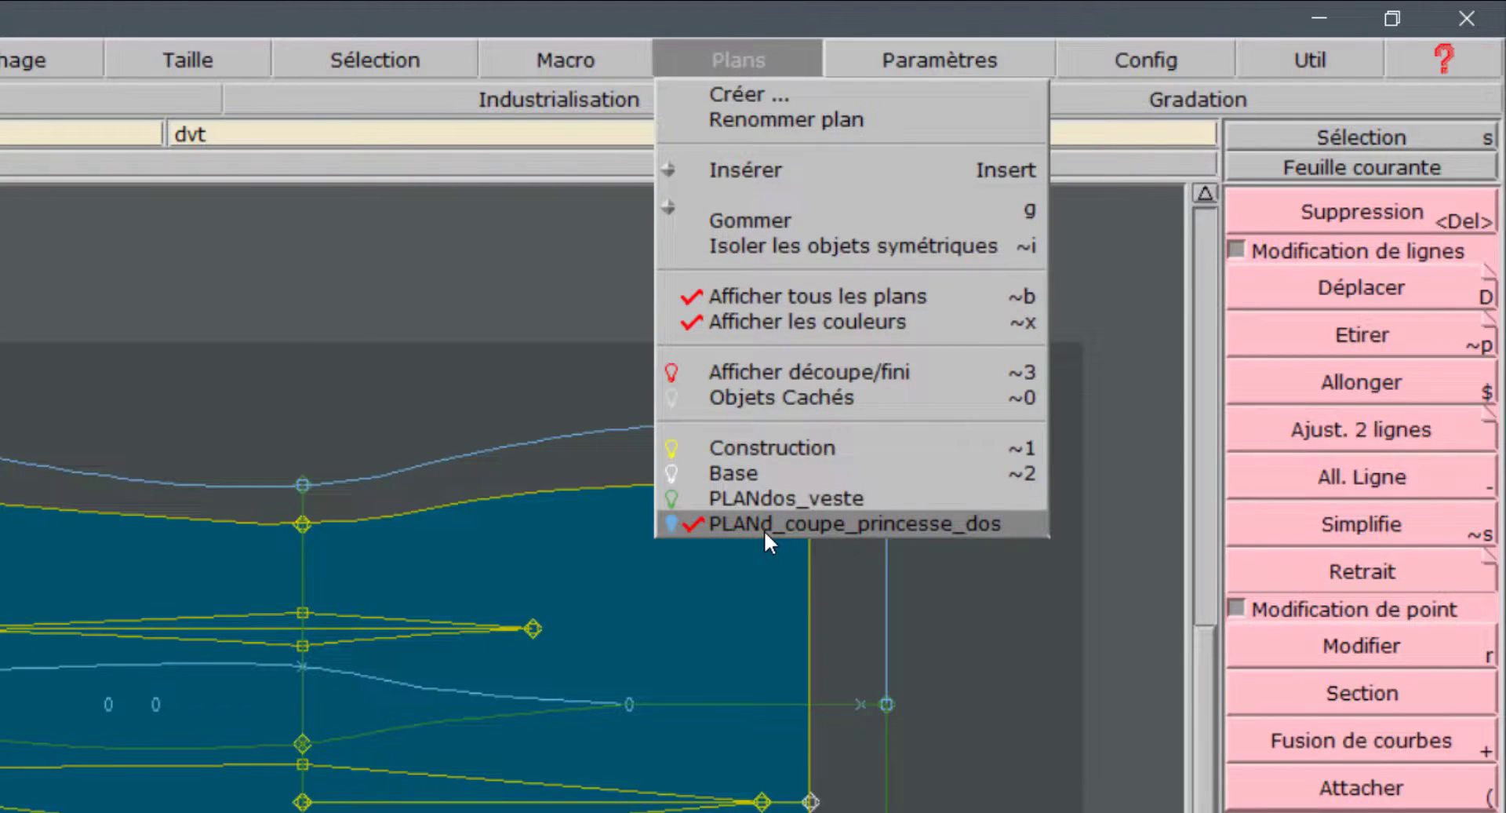
{"action": "left_click", "coordinate": [755, 501]}
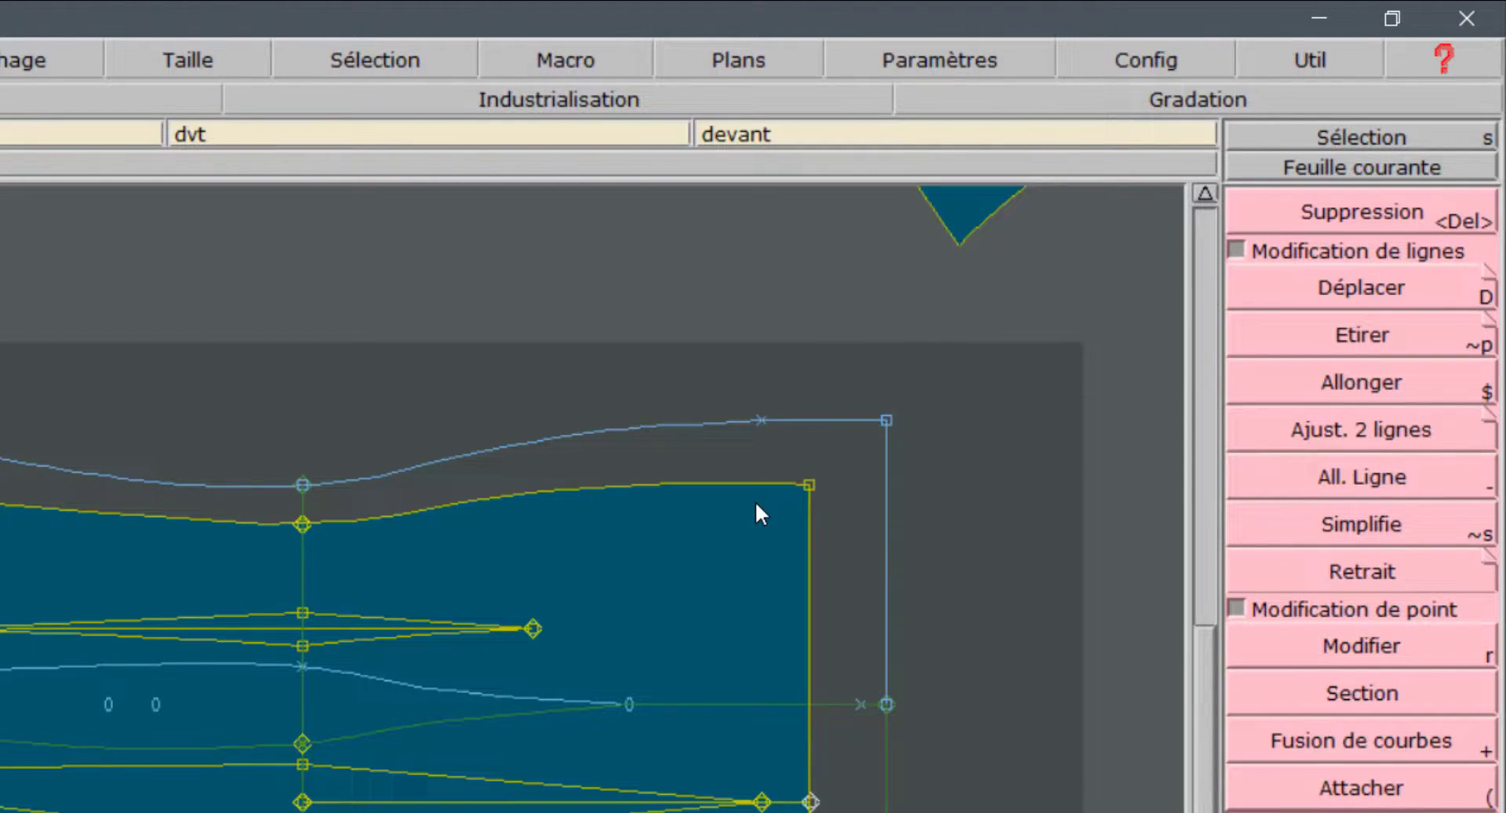
{"action": "left_click", "coordinate": [730, 48]}
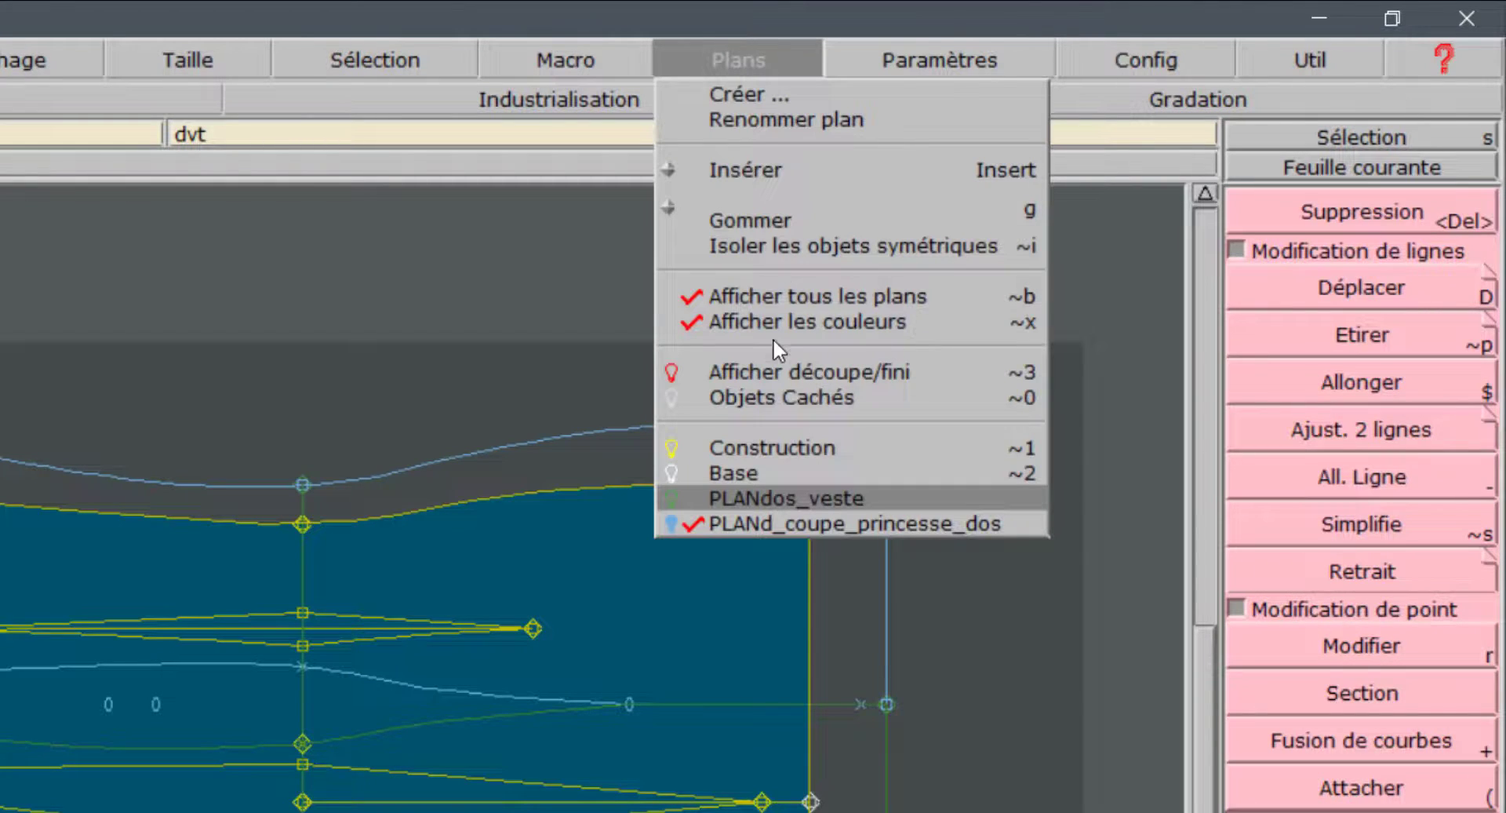
{"action": "left_click", "coordinate": [777, 497]}
{"action": "left_click", "coordinate": [742, 55]}
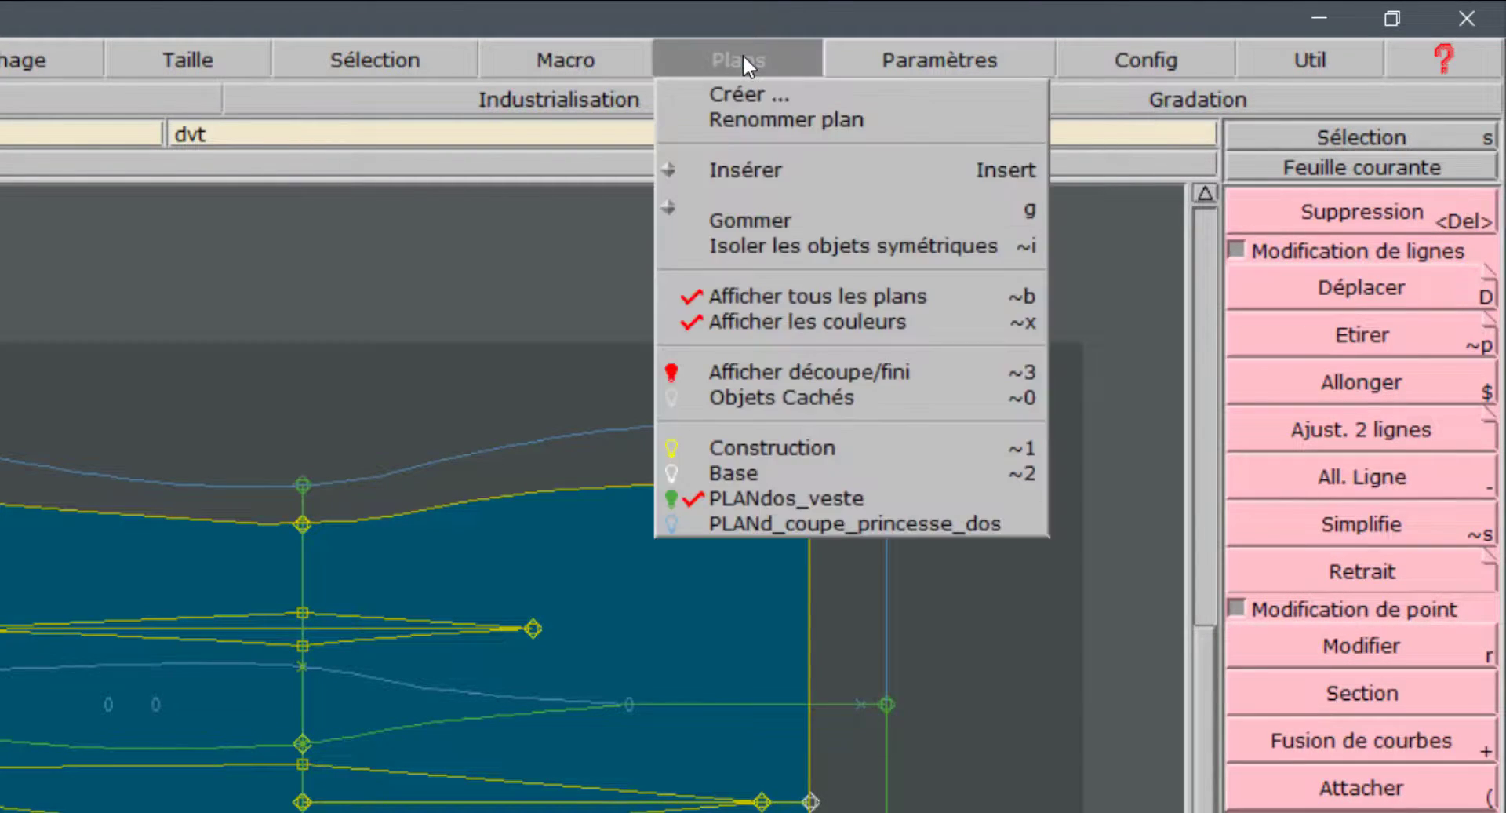
{"action": "left_click", "coordinate": [771, 295]}
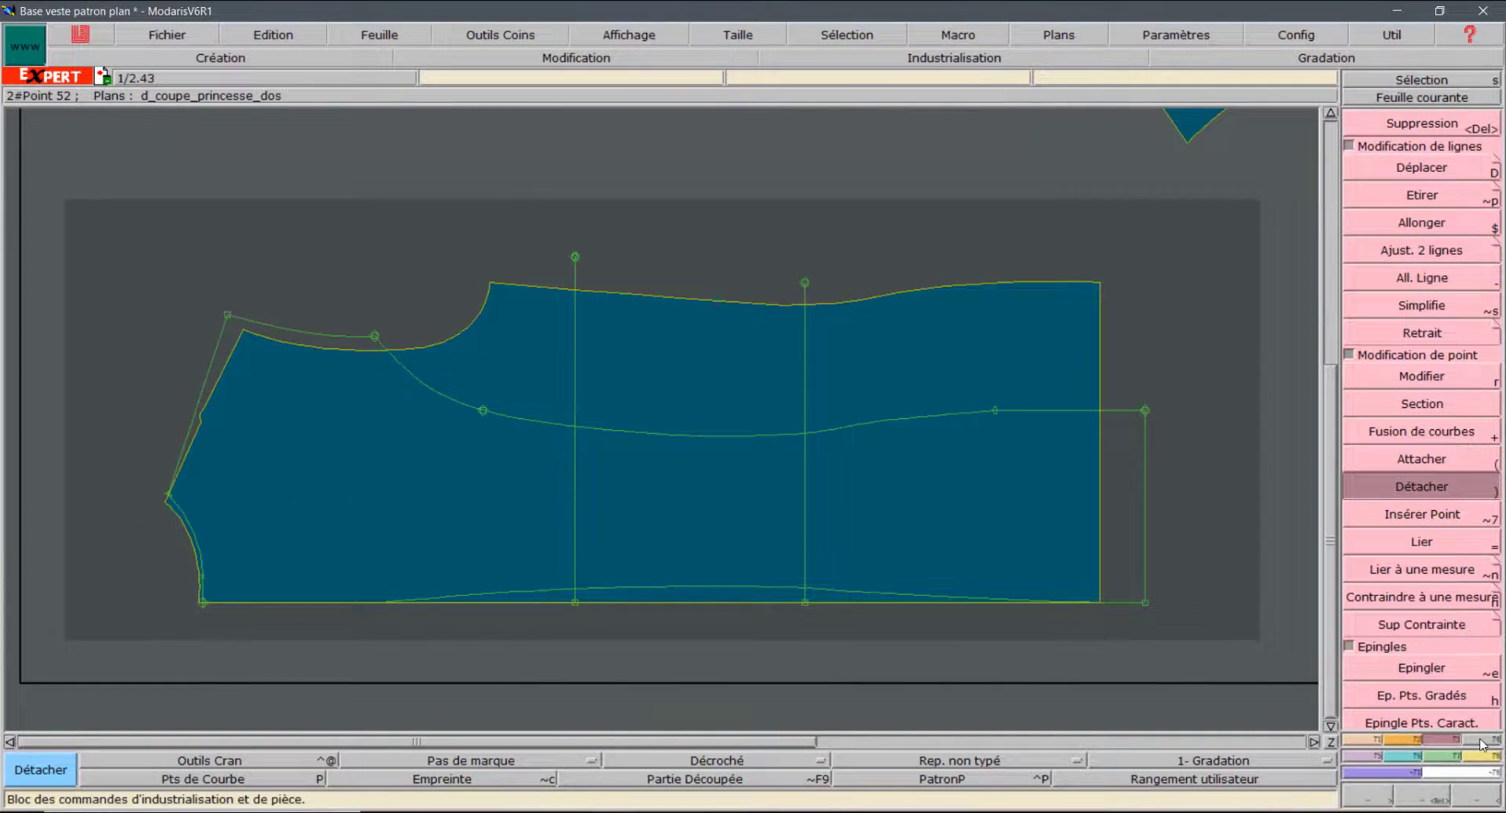
Step: Extract the centre-back panel as a finished piece (Fini) by filling its shoulder, middle and hem zones together
{"action": "left_click", "coordinate": [1477, 739]}
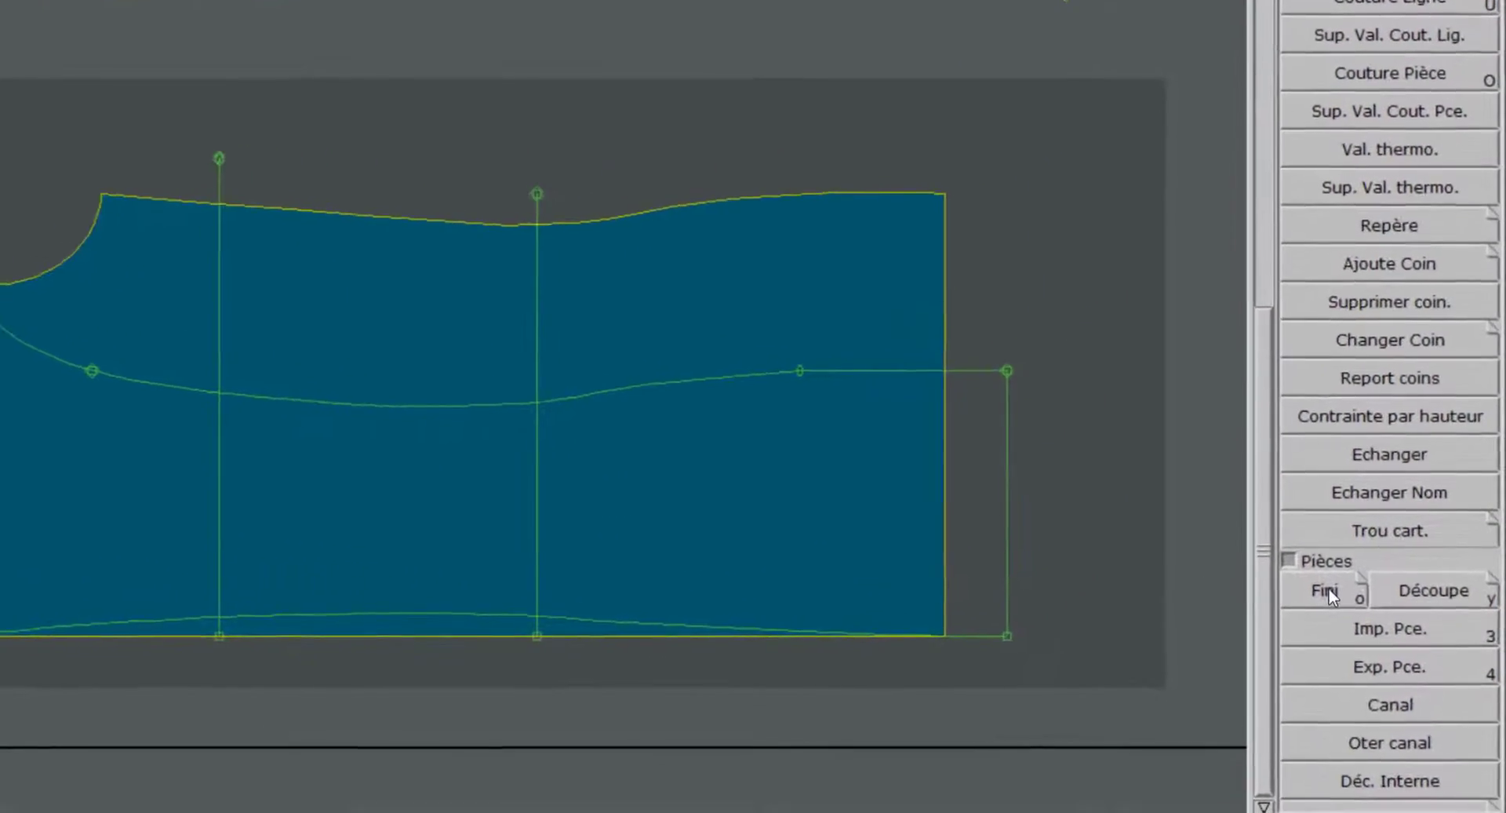
{"action": "left_click", "coordinate": [1367, 575]}
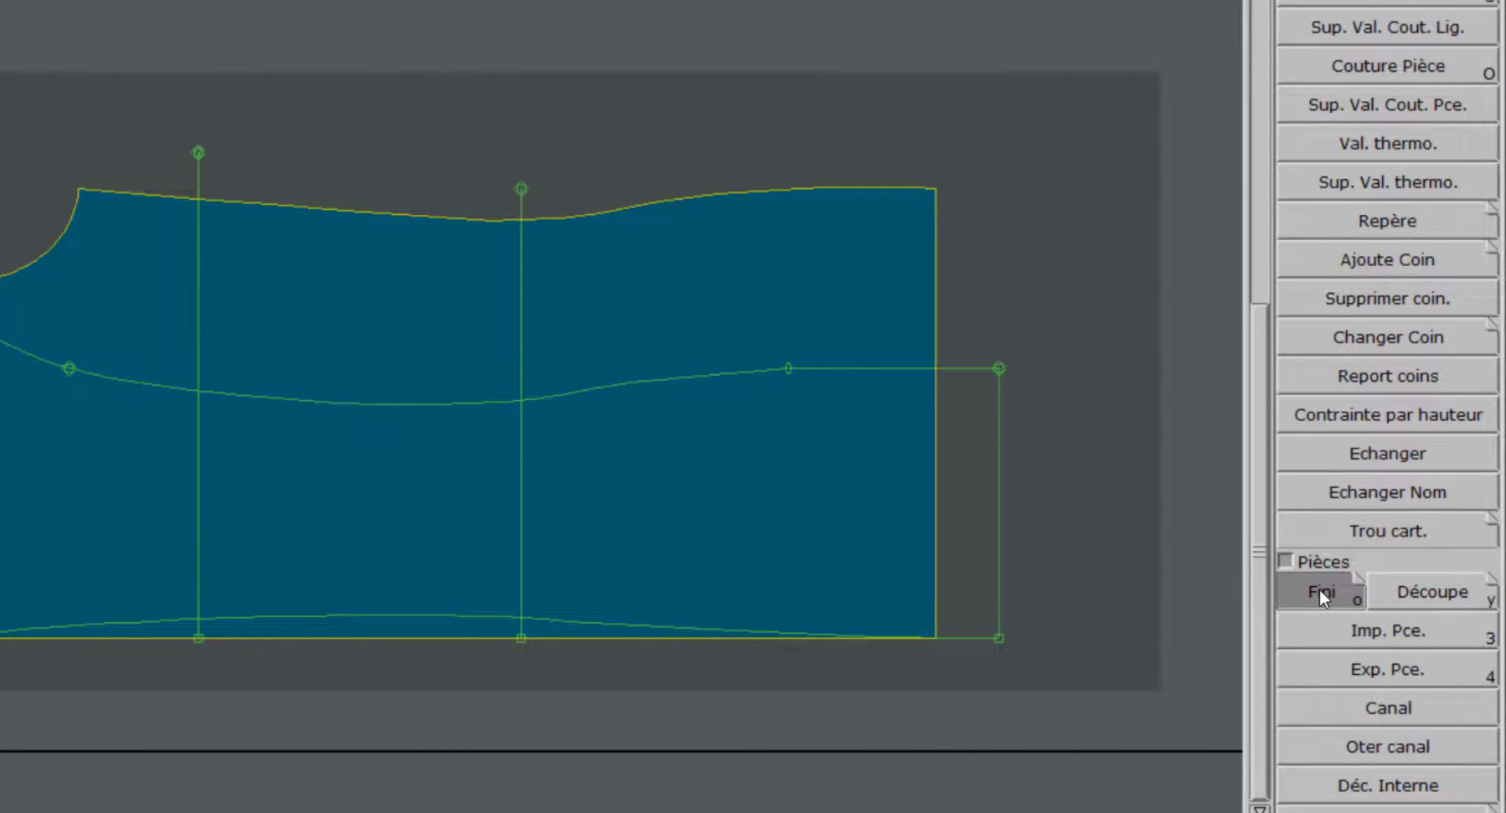
{"action": "key", "text": "i"}
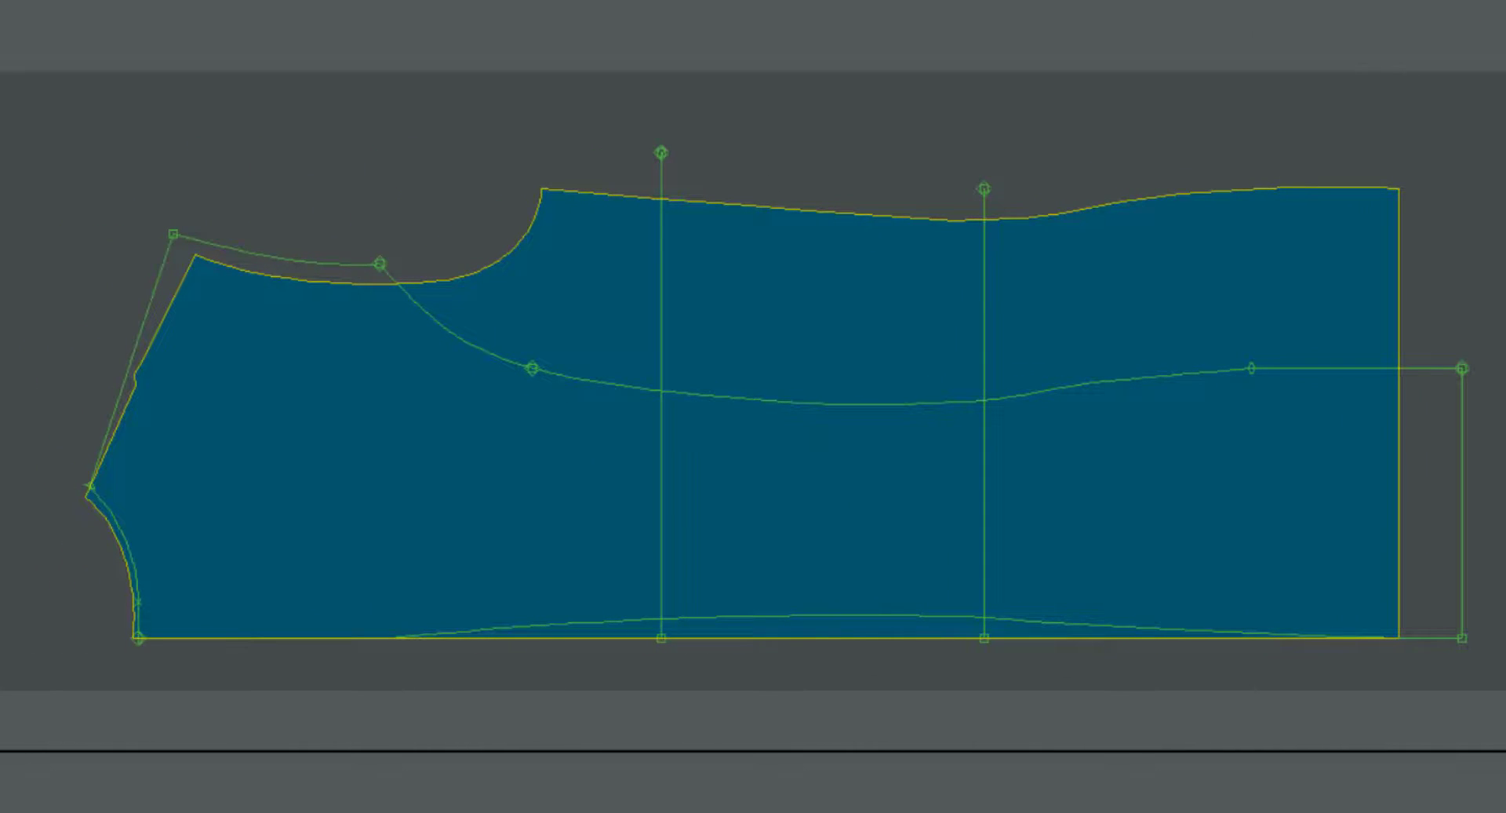
{"action": "left_click", "coordinate": [265, 361]}
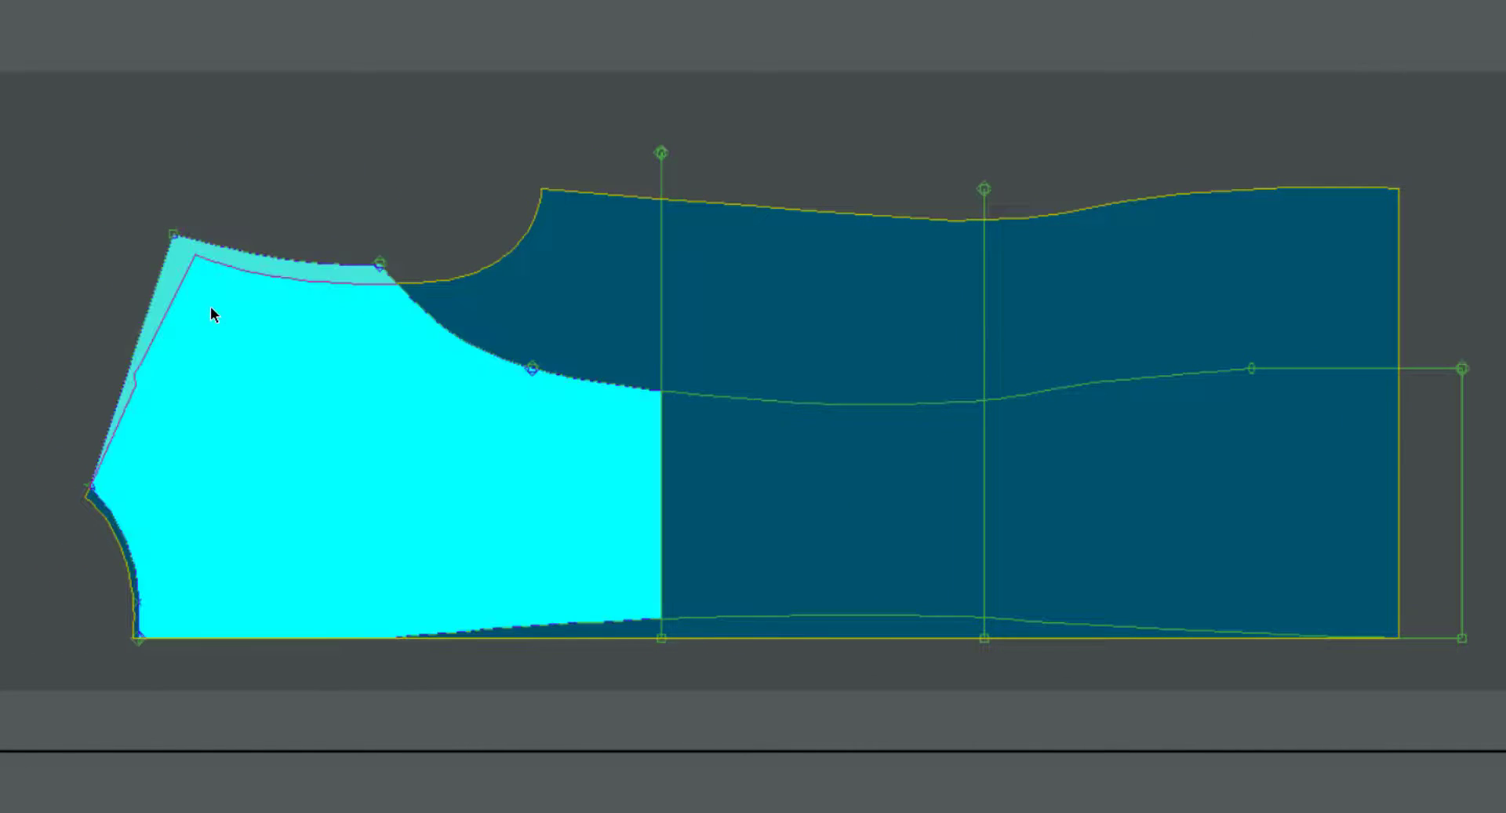
{"action": "left_click", "coordinate": [205, 308]}
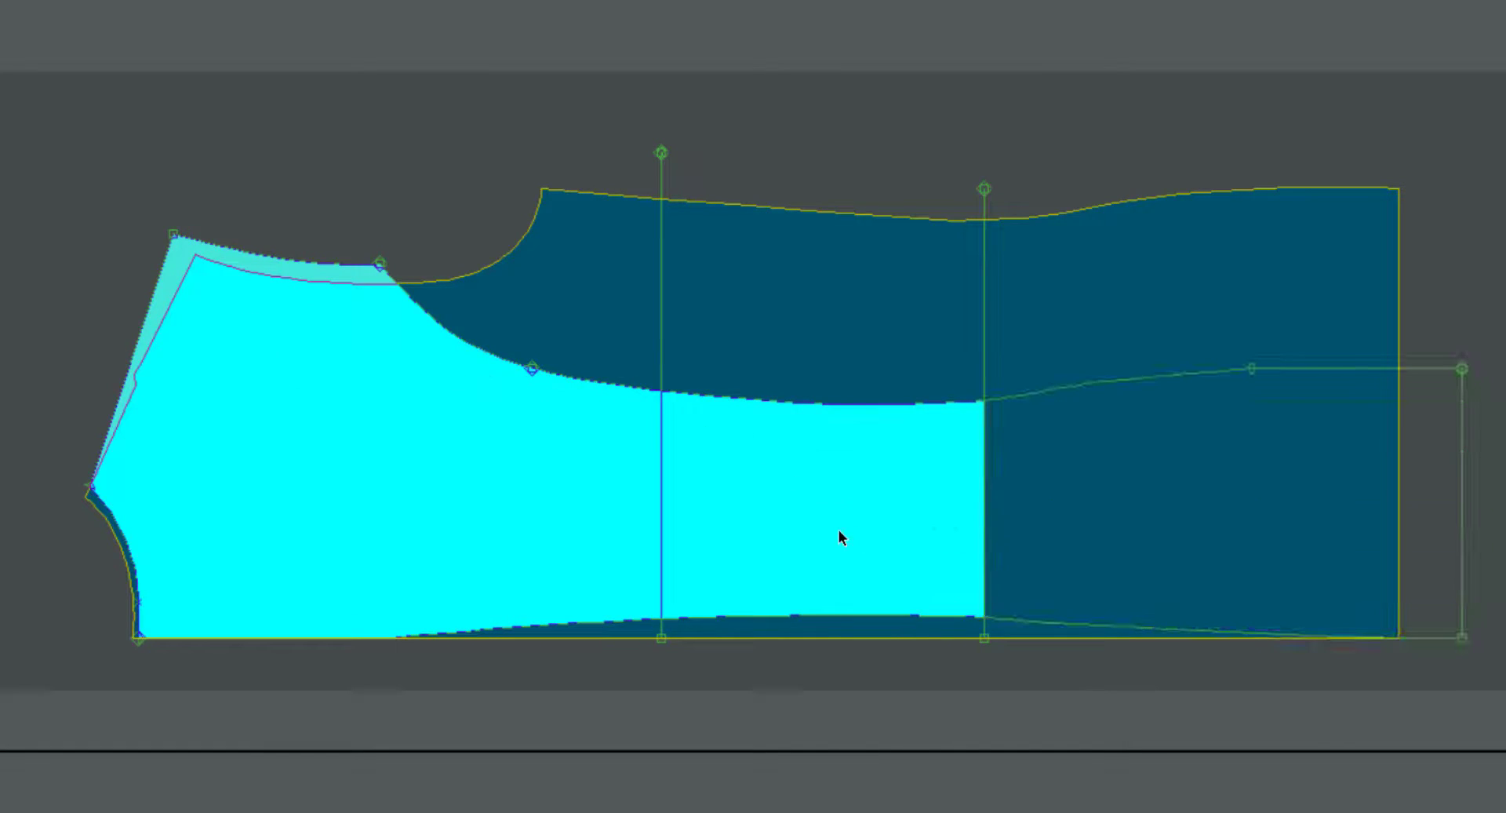
{"action": "left_click", "coordinate": [706, 515]}
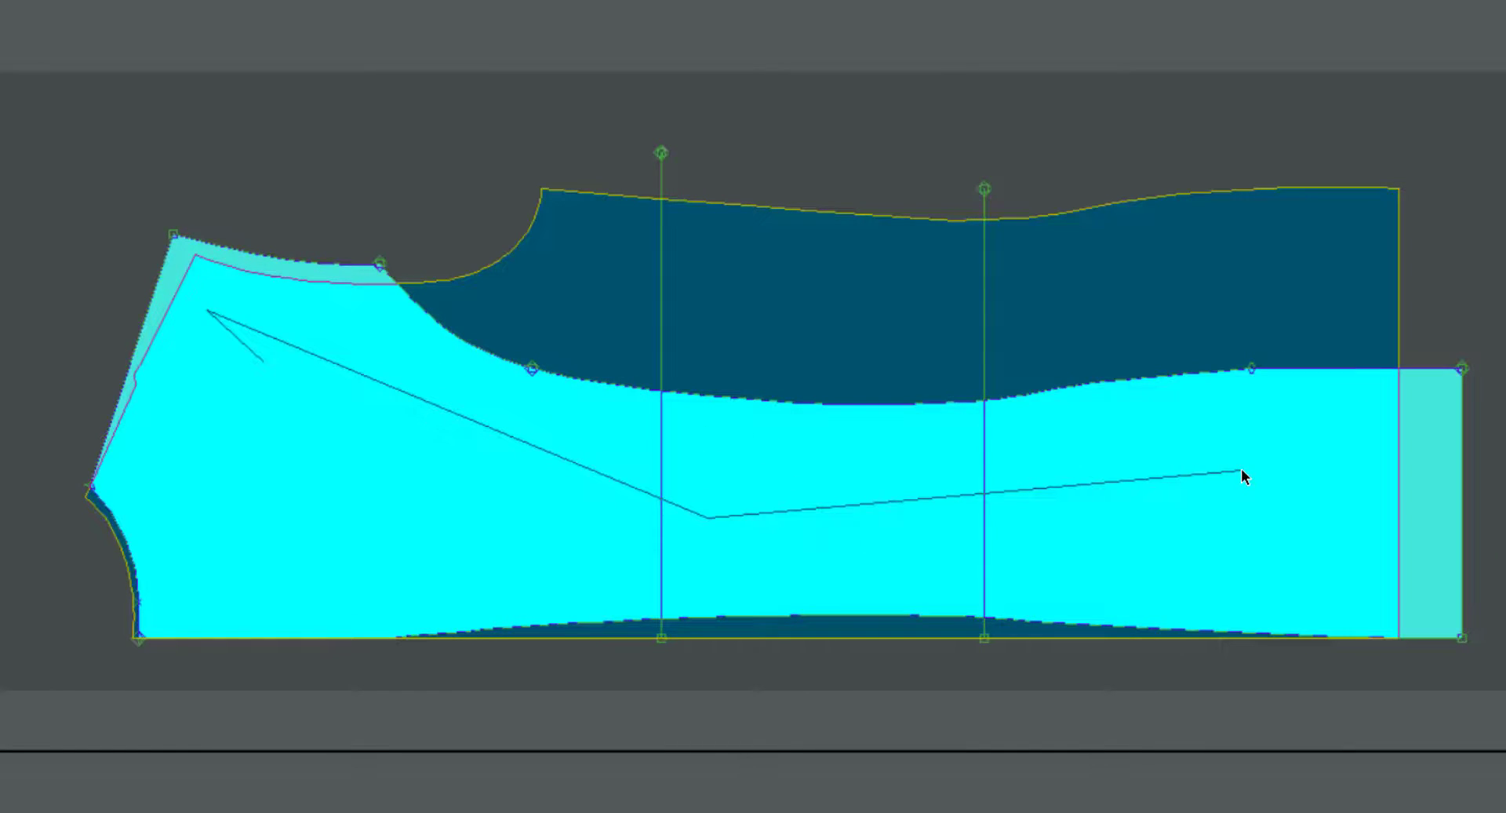
{"action": "right_click", "coordinate": [1241, 468]}
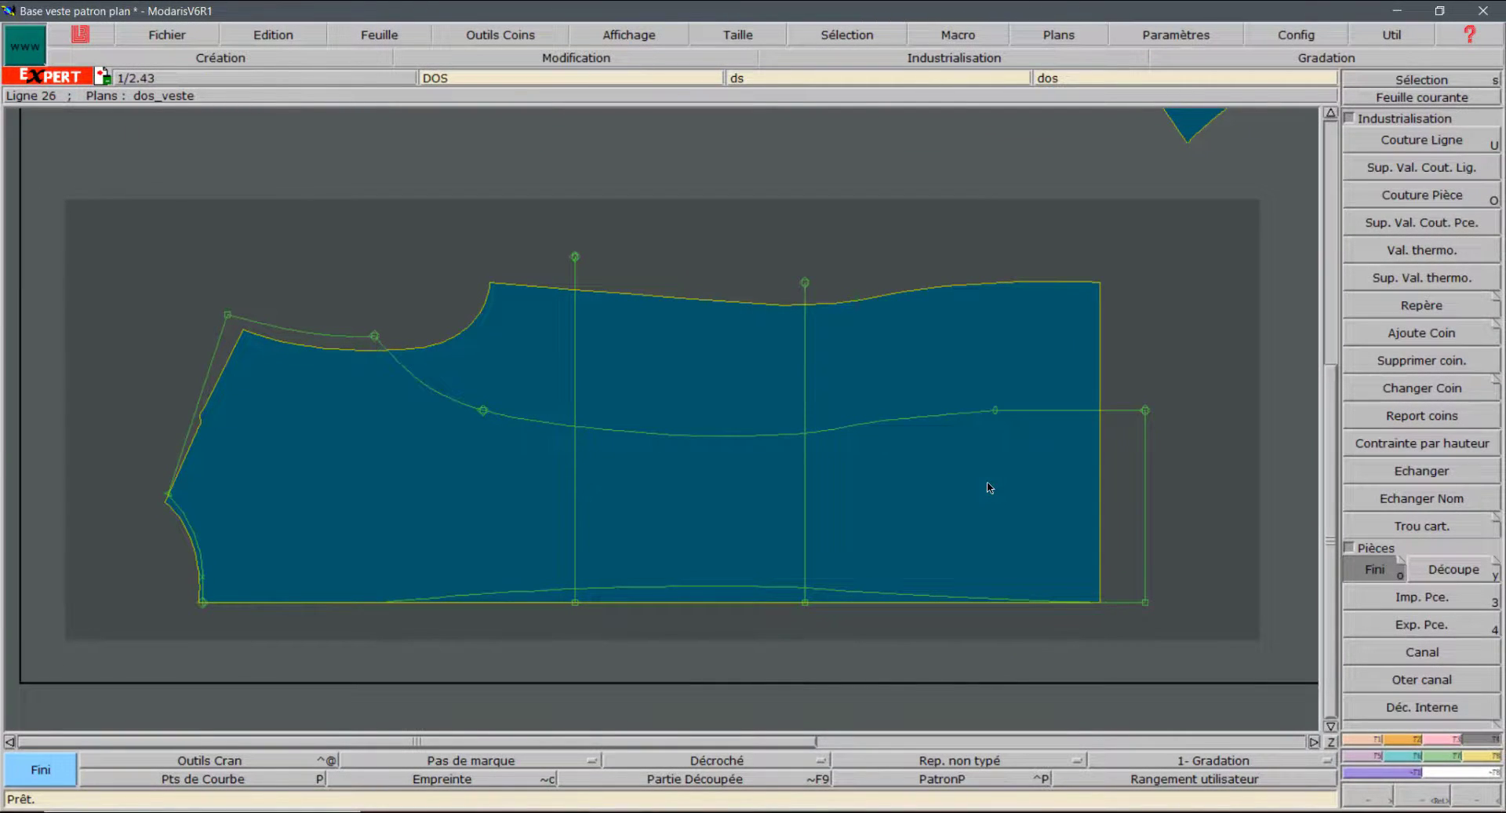
Step: On the extracted centre-back piece, convert the waist point and the upper-back point of the centre-back edge into curve points
{"action": "key", "text": "j"}
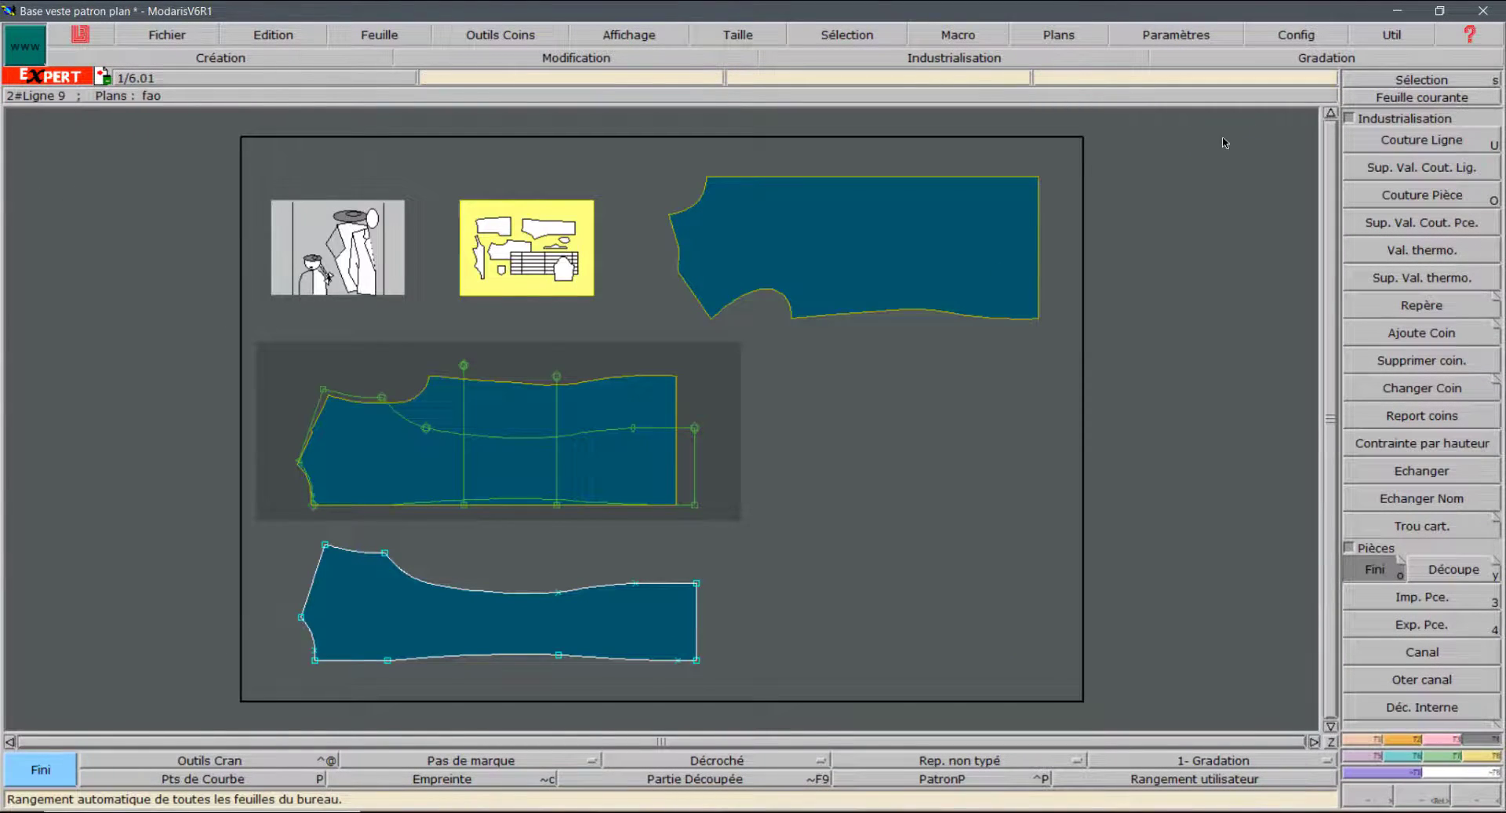
{"action": "left_click", "coordinate": [1421, 96]}
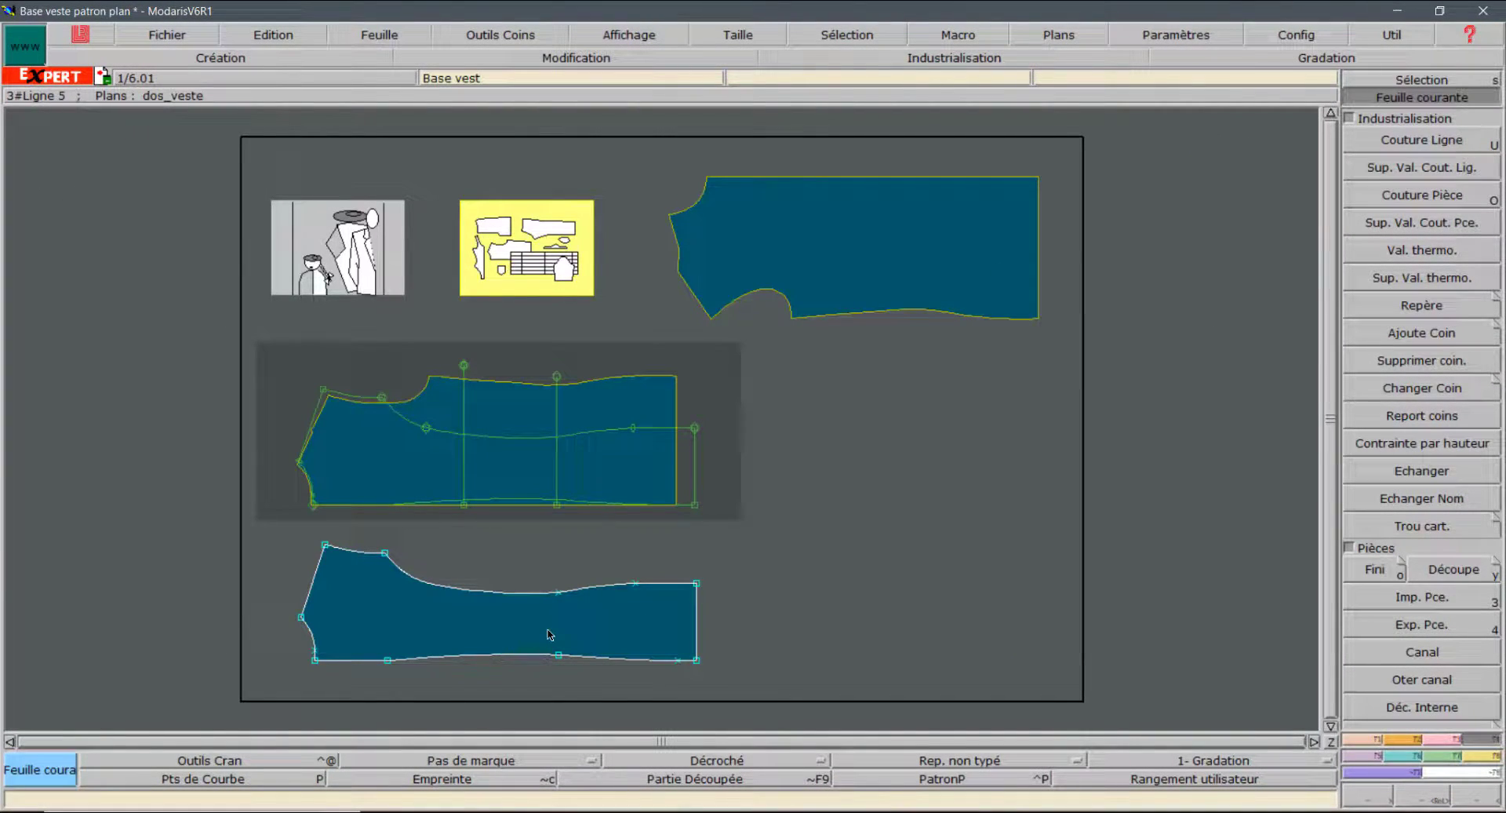
{"action": "left_click", "coordinate": [576, 633]}
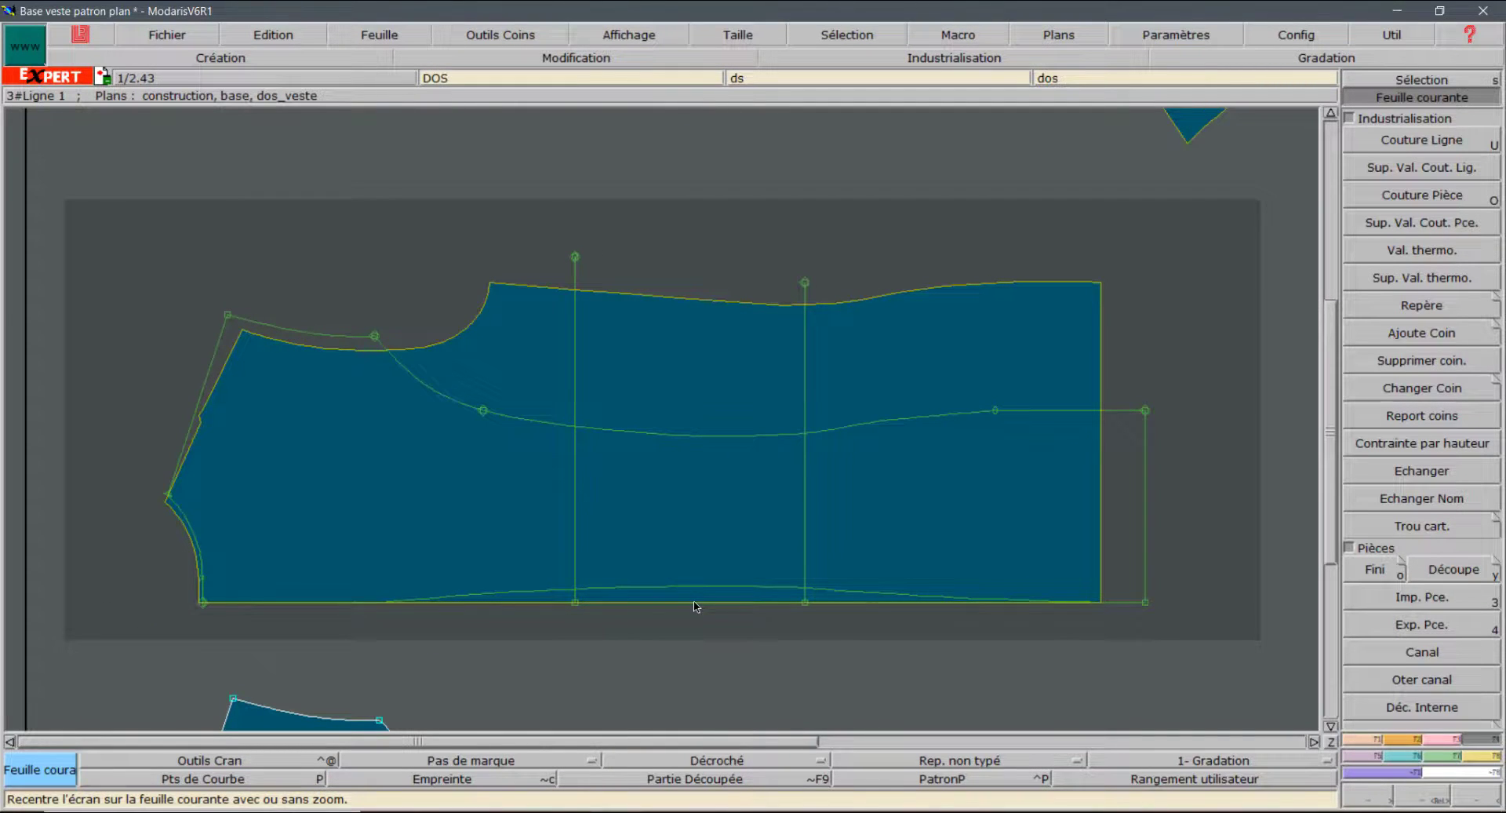
{"action": "key", "text": "Page_Down"}
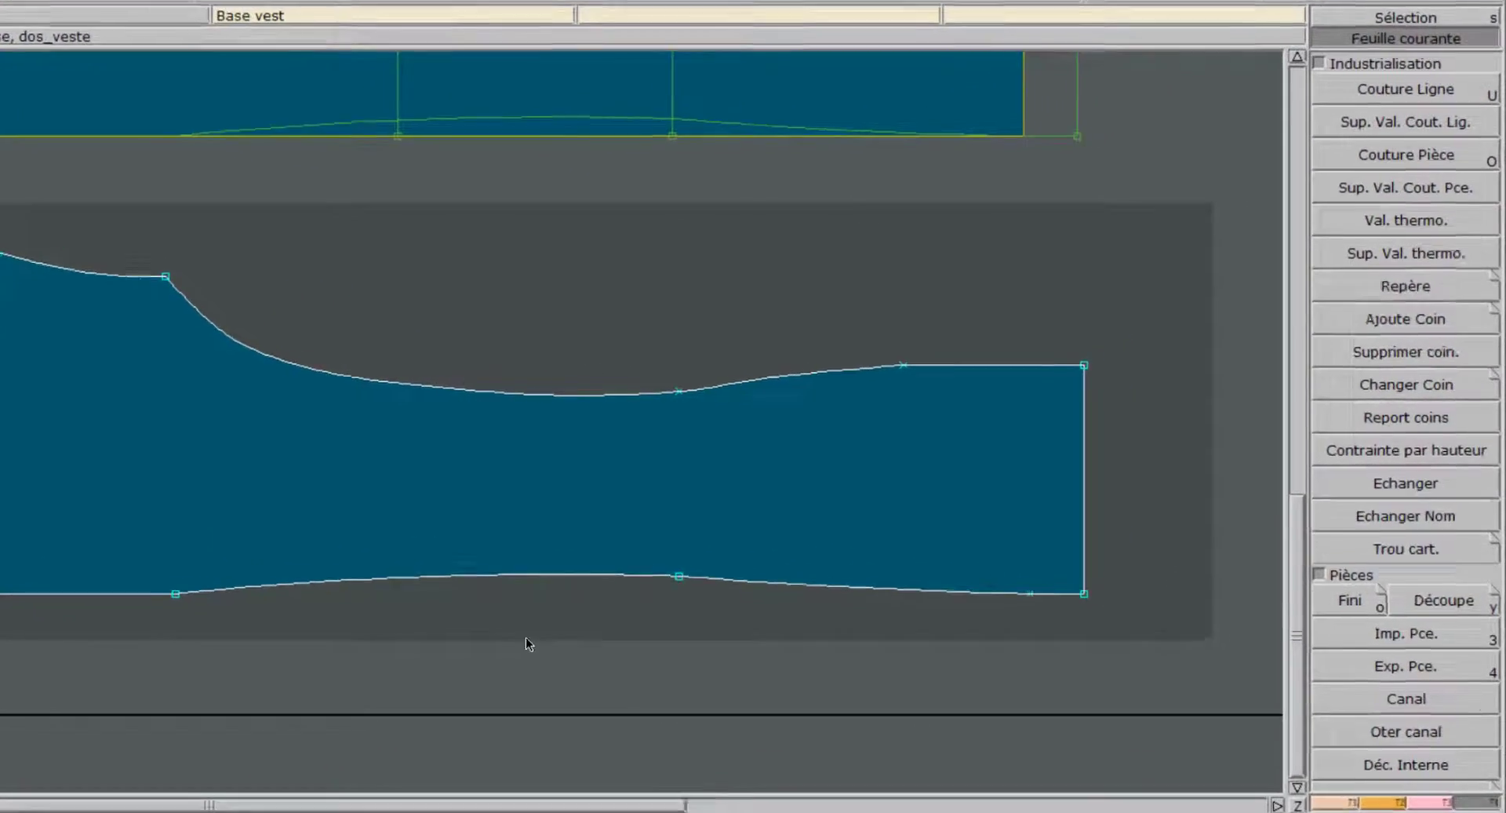
{"action": "key", "text": "F3"}
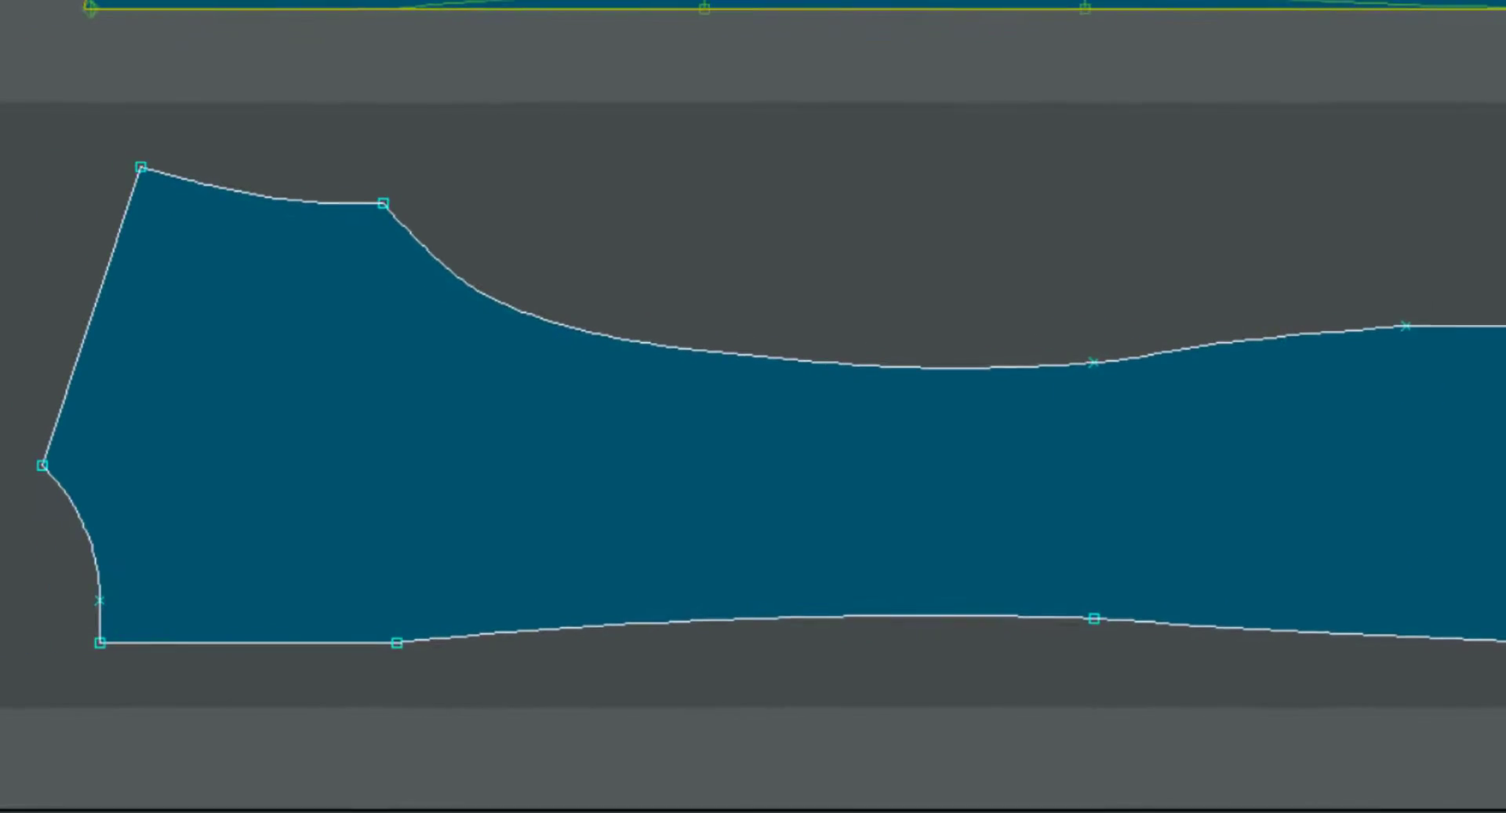
{"action": "left_click", "coordinate": [1112, 622]}
{"action": "left_click", "coordinate": [412, 642]}
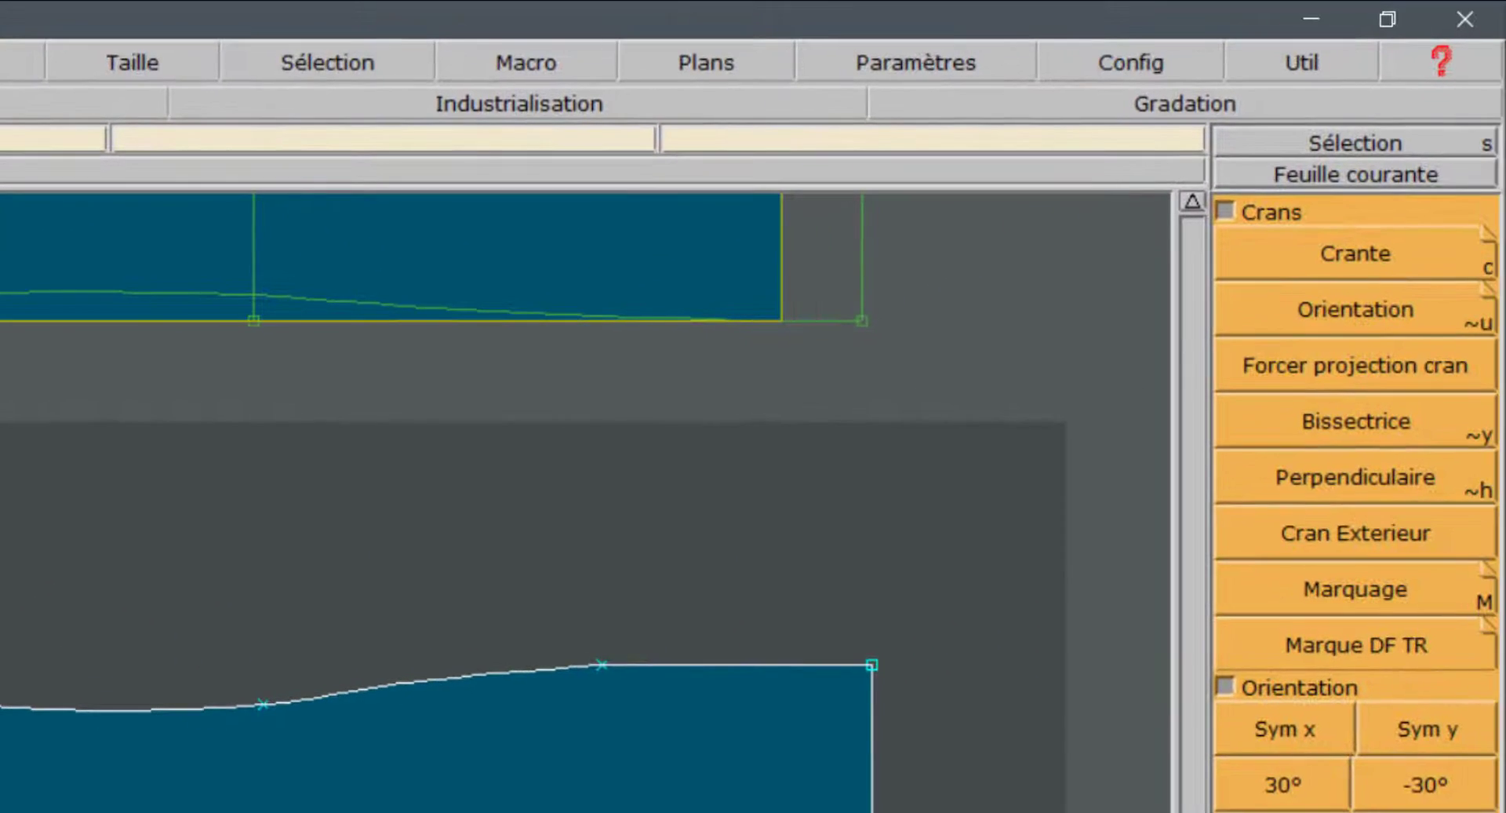
Step: Add notches at the waist and hip points of the princess seam and at the waist and upper-back points of the centre-back edge
{"action": "left_click", "coordinate": [1387, 268]}
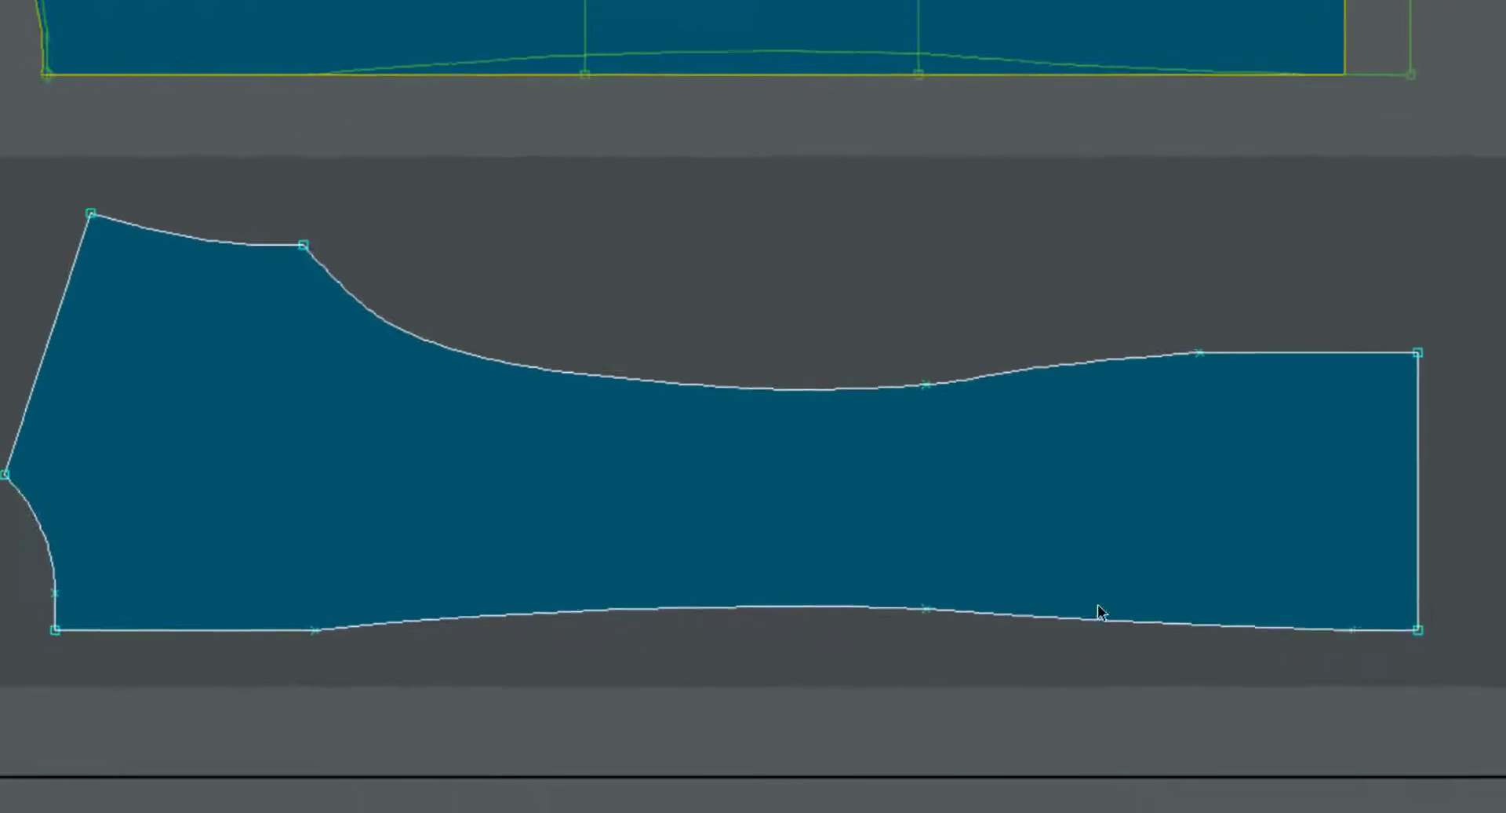
{"action": "left_click", "coordinate": [933, 381]}
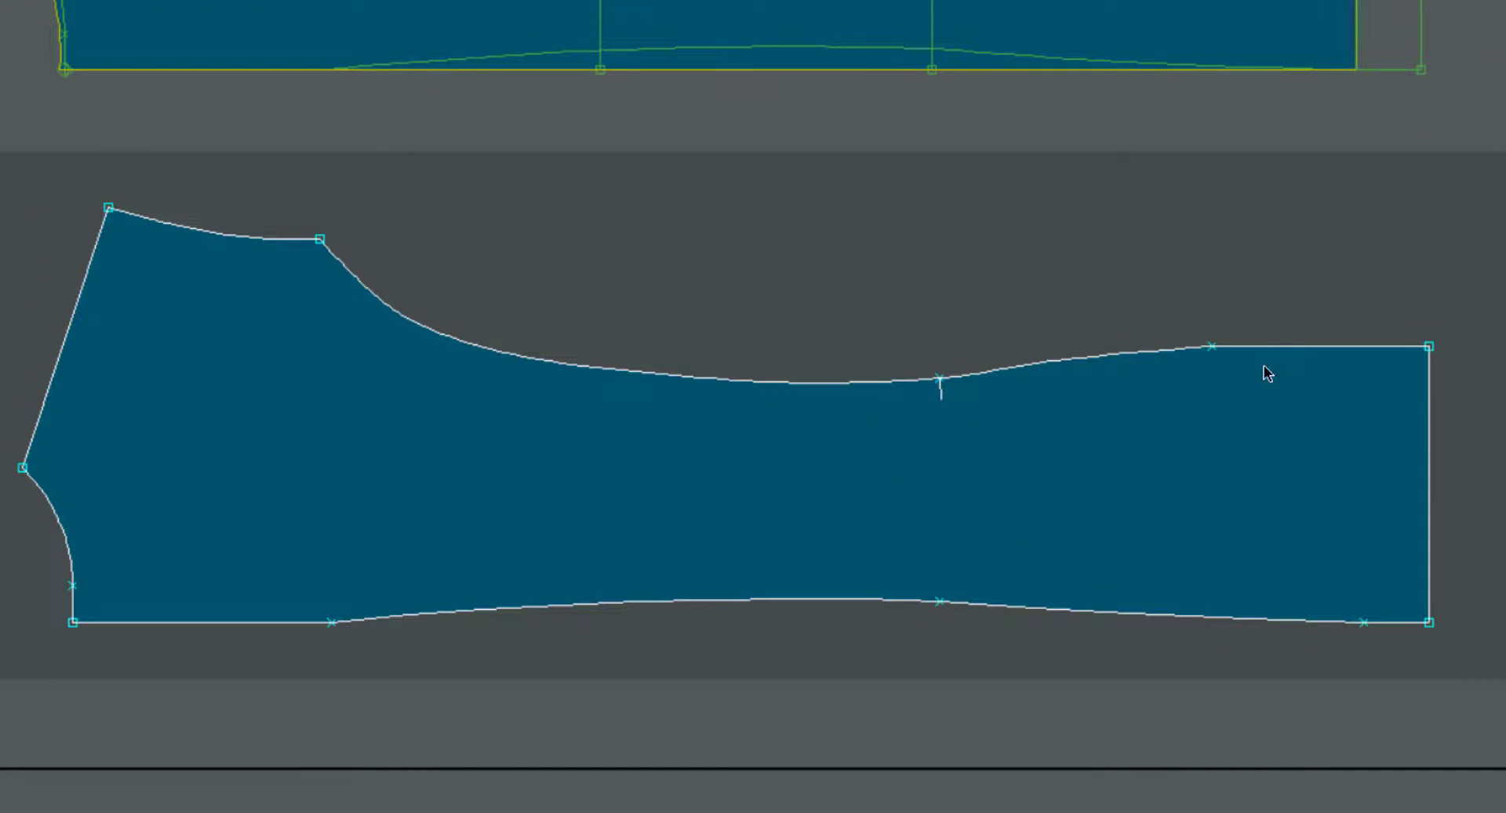
{"action": "left_click", "coordinate": [1209, 352]}
{"action": "left_click", "coordinate": [938, 602]}
{"action": "left_click", "coordinate": [333, 624]}
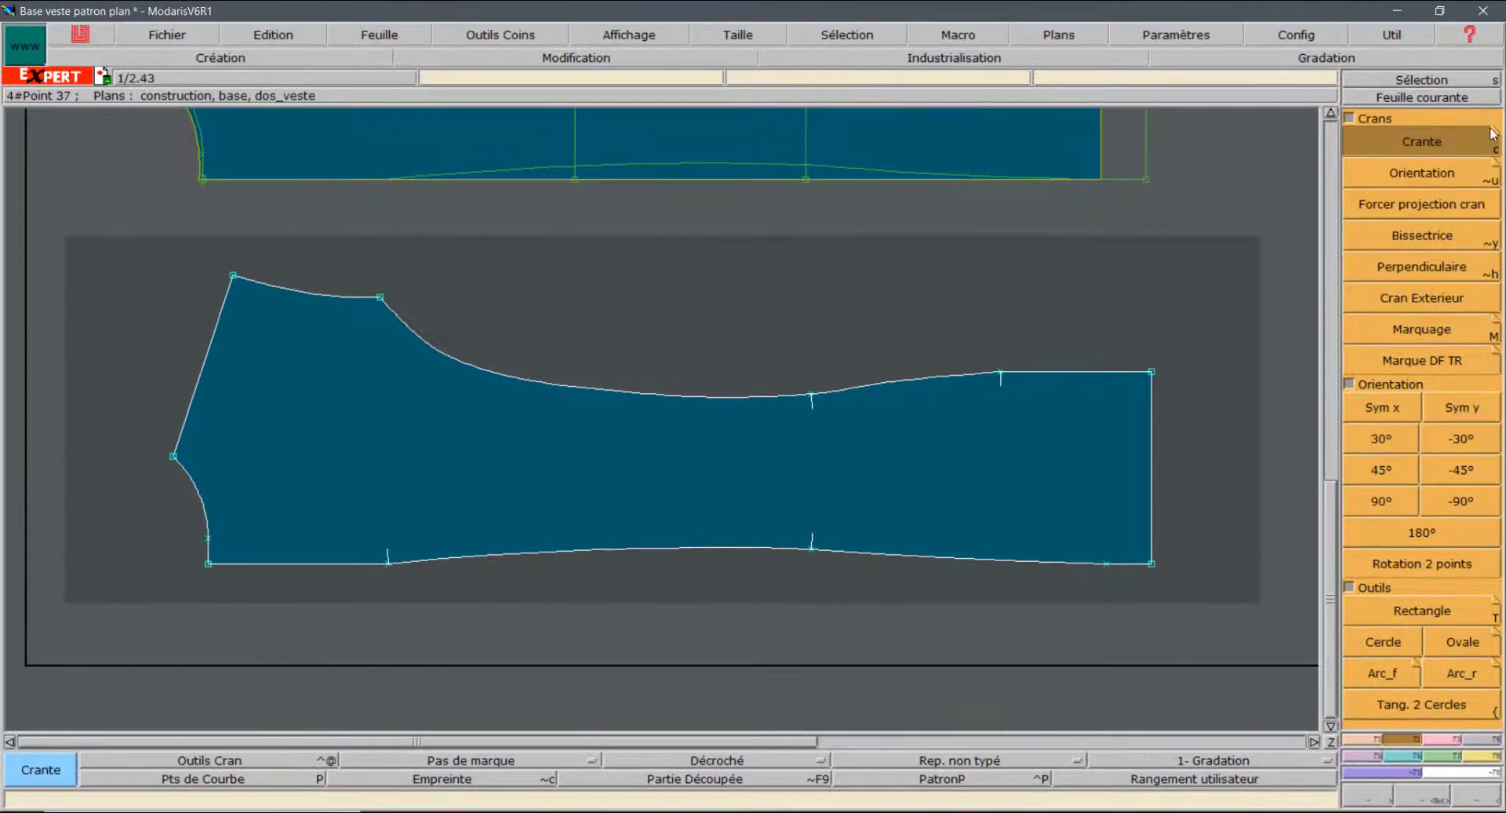
Step: Return to the base back sheet, make PLANd_coupe_princesse_dos the active plan and hide all other plans
{"action": "left_click", "coordinate": [1435, 98]}
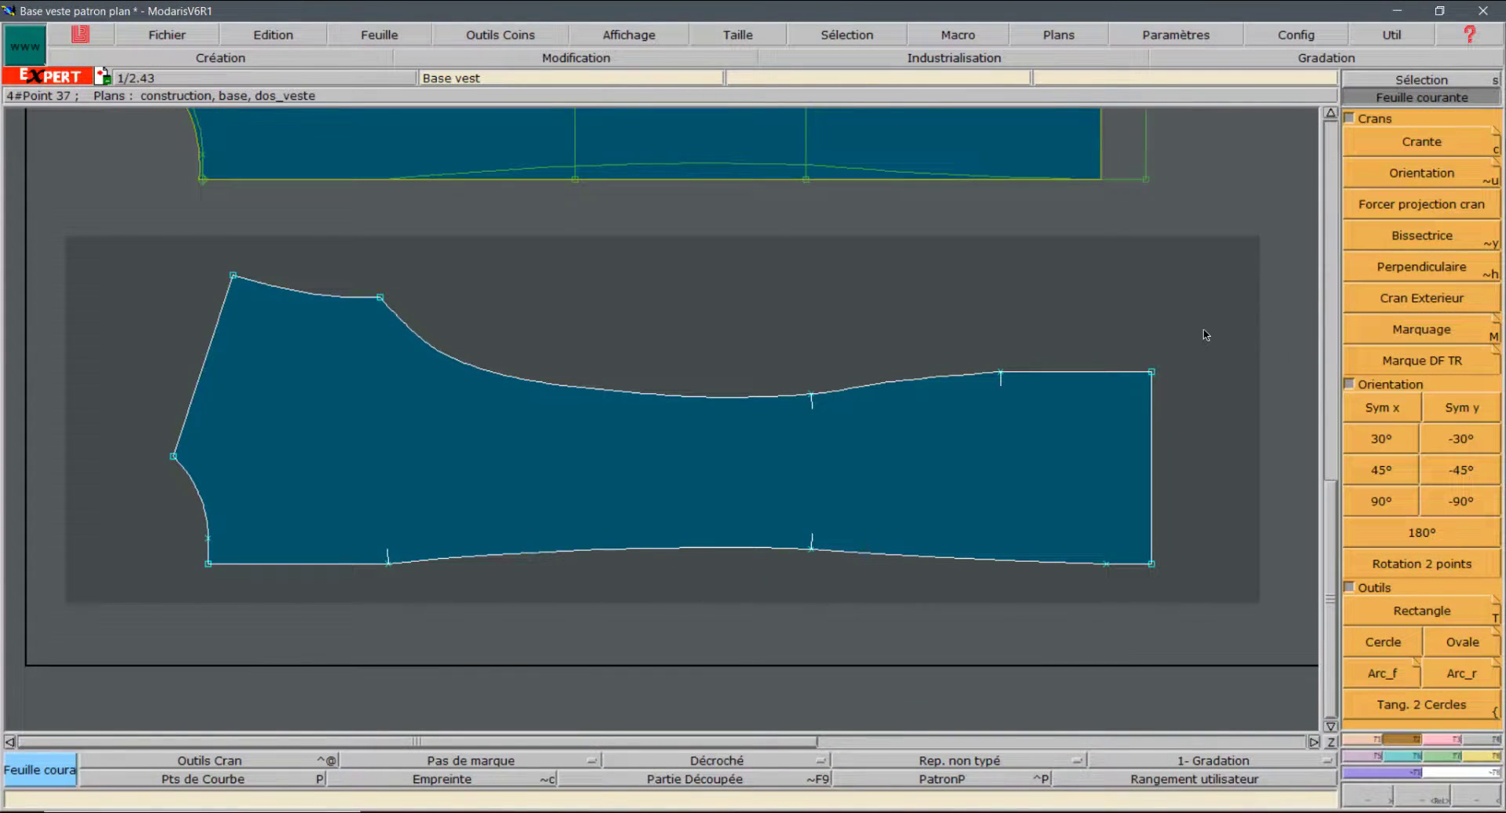
{"action": "key", "text": "j"}
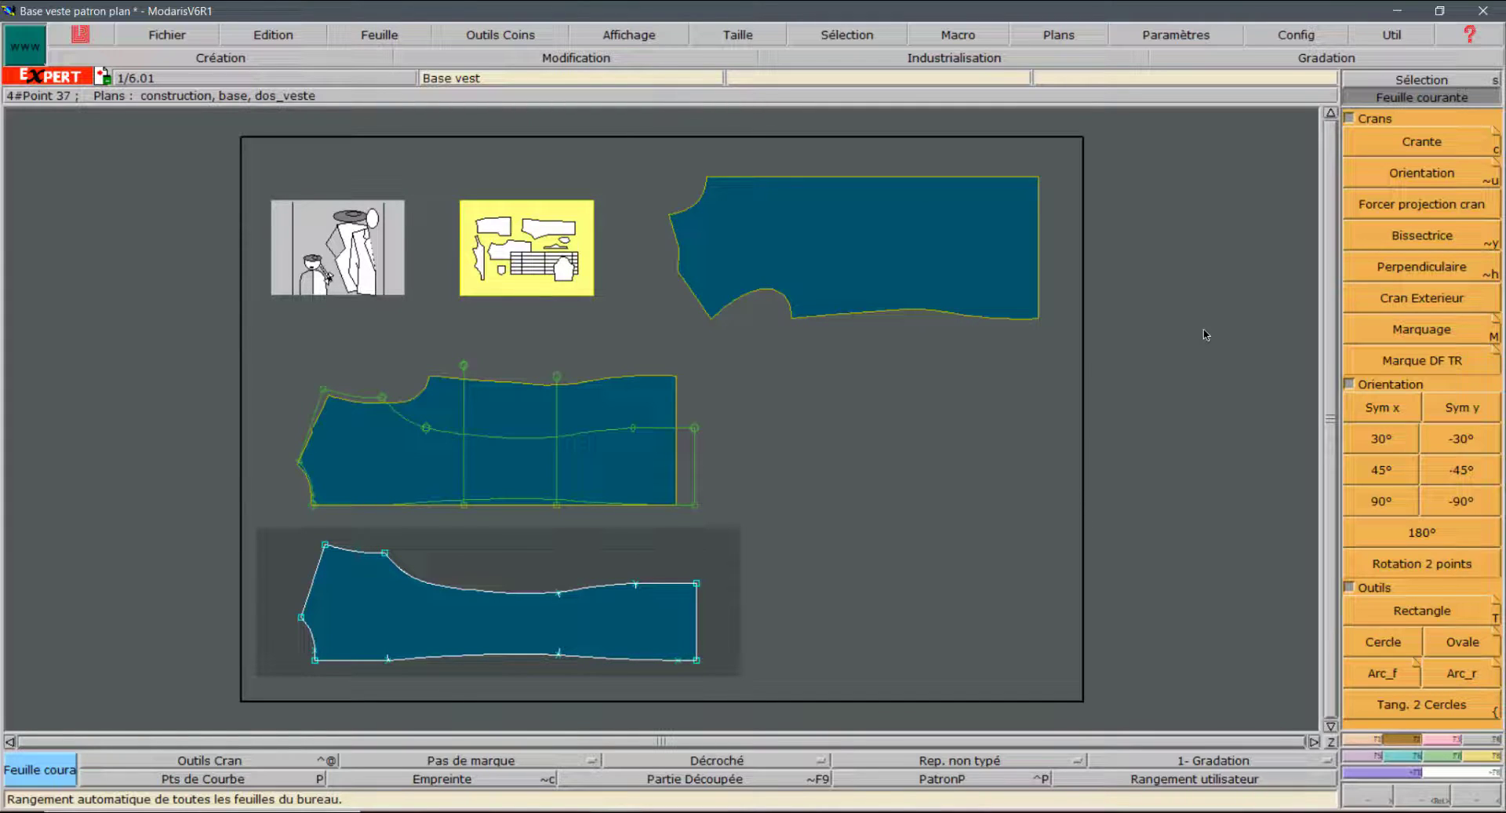
{"action": "left_click", "coordinate": [717, 452]}
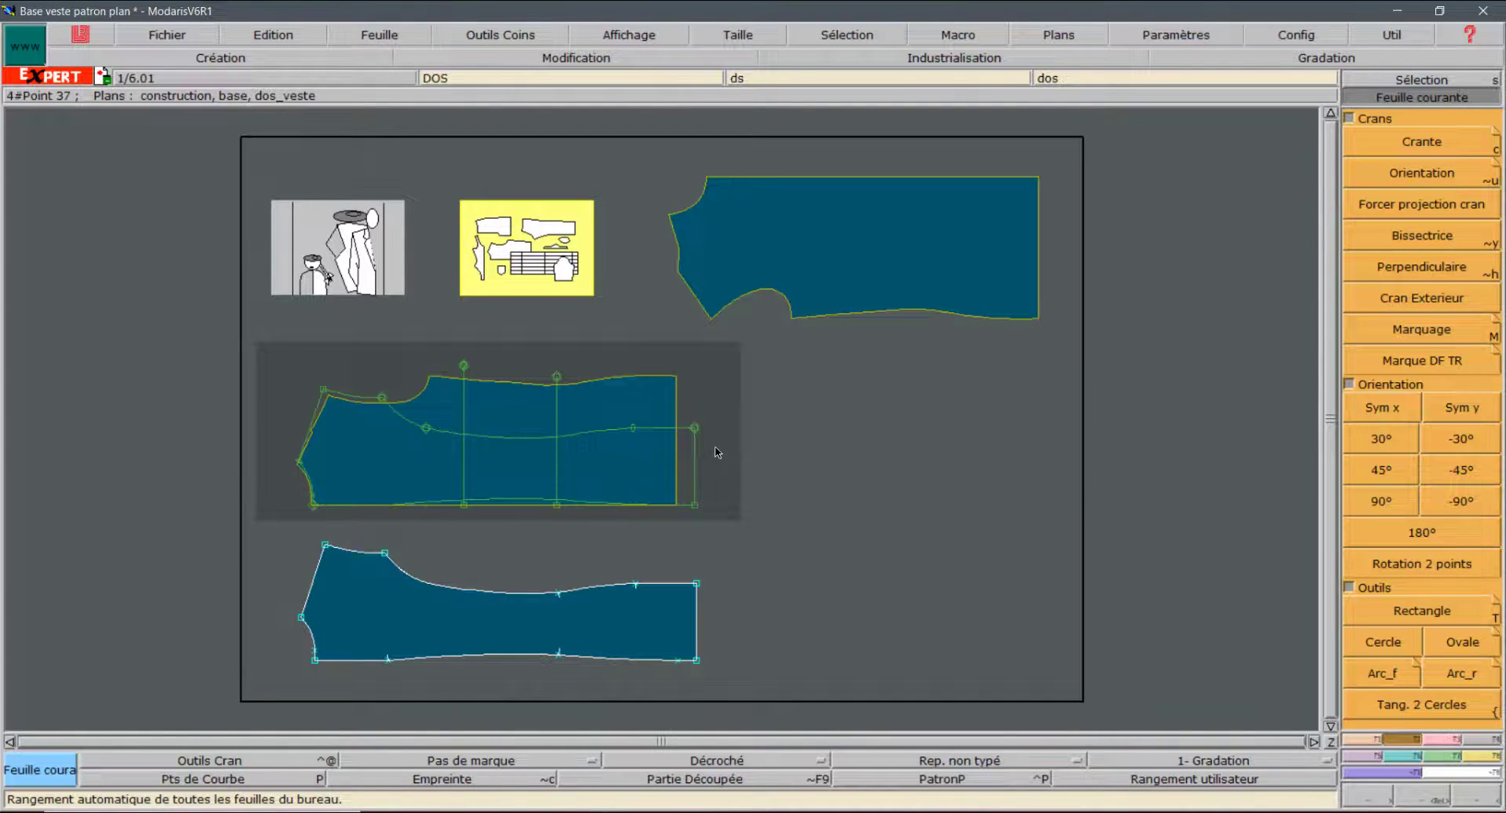
{"action": "key", "text": "Home"}
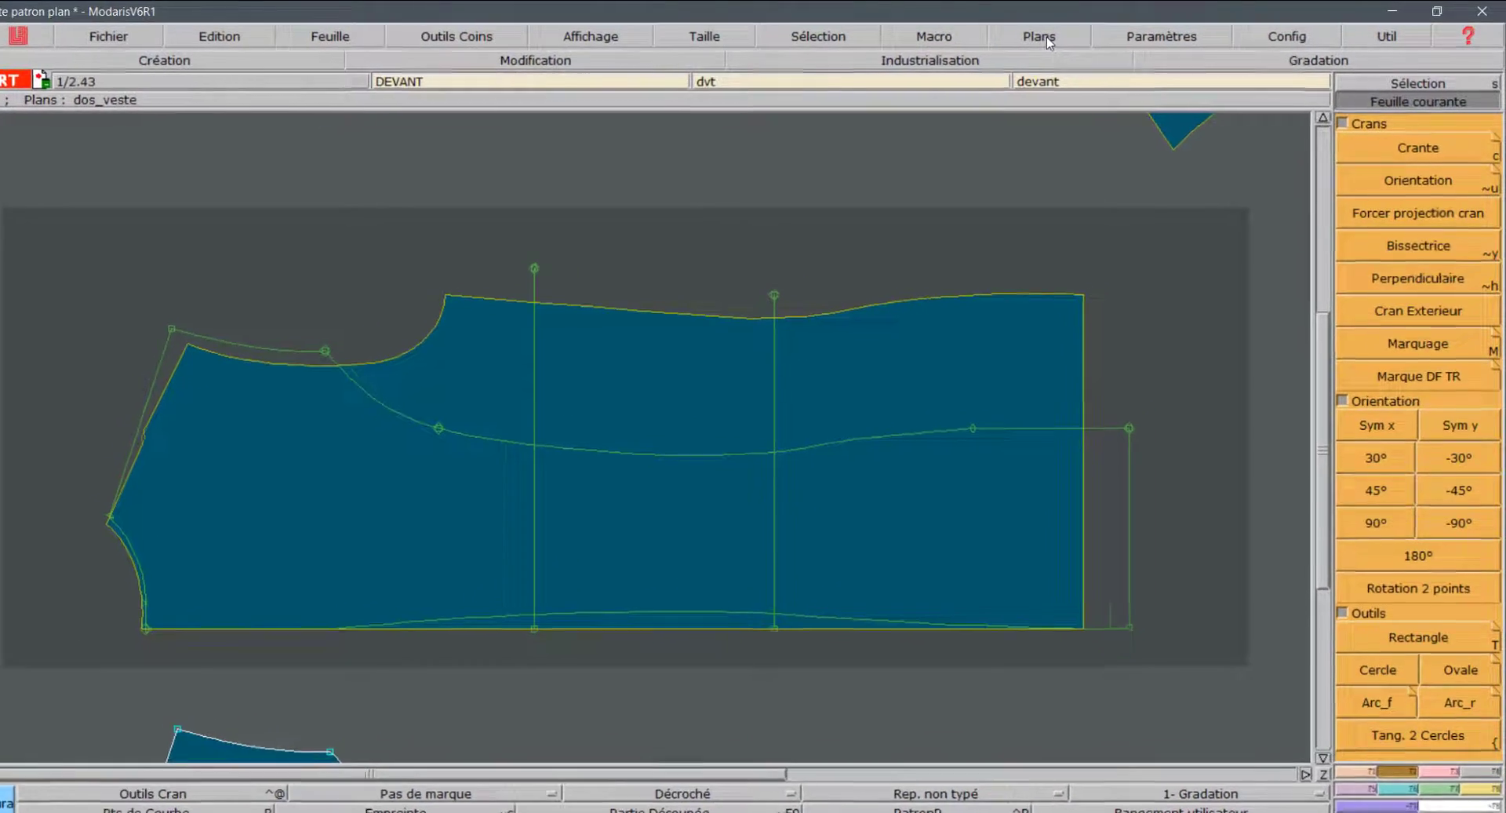
{"action": "left_click", "coordinate": [1068, 39]}
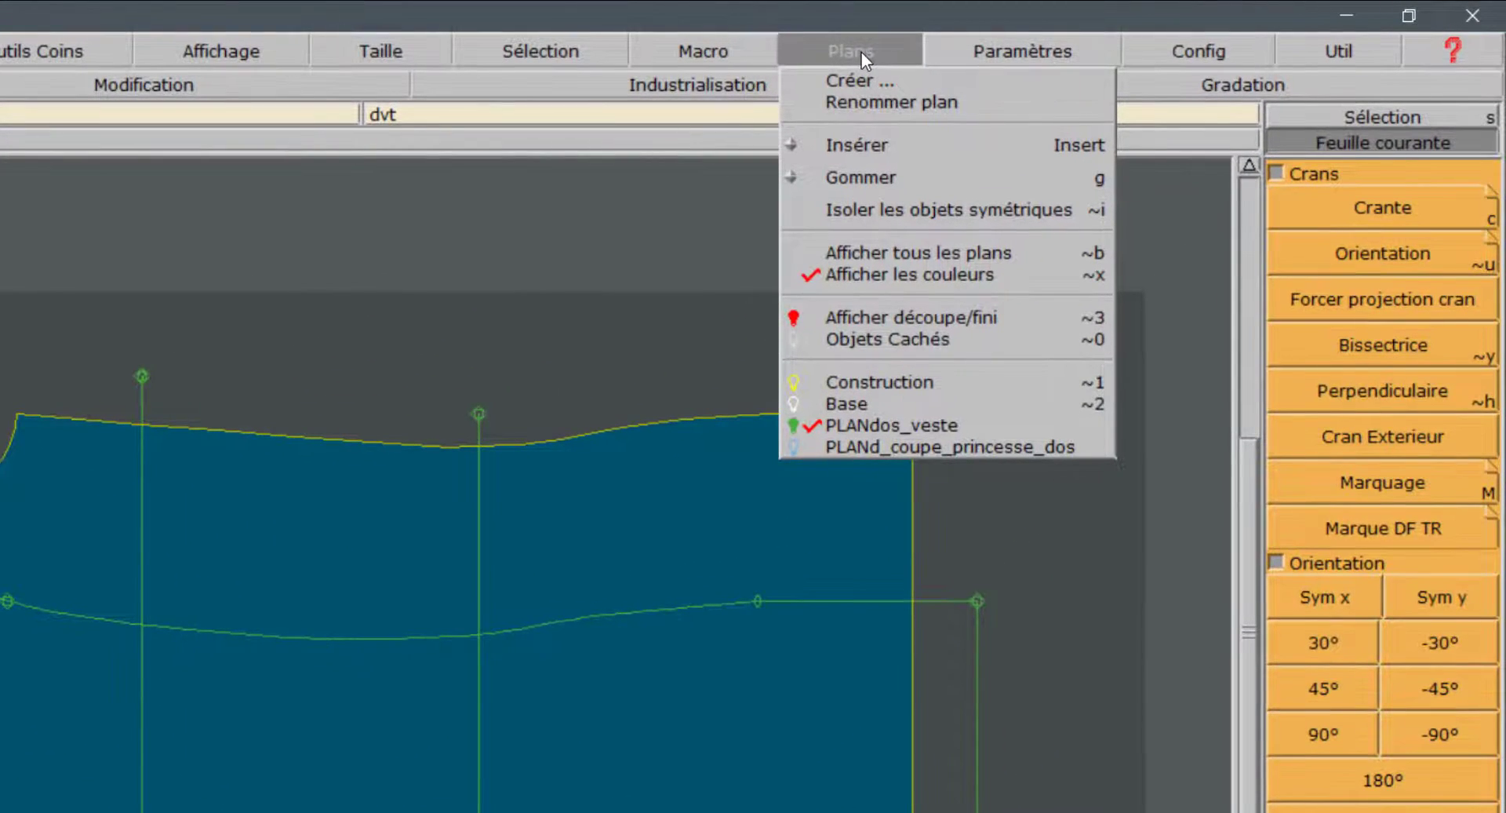
{"action": "left_click", "coordinate": [928, 240]}
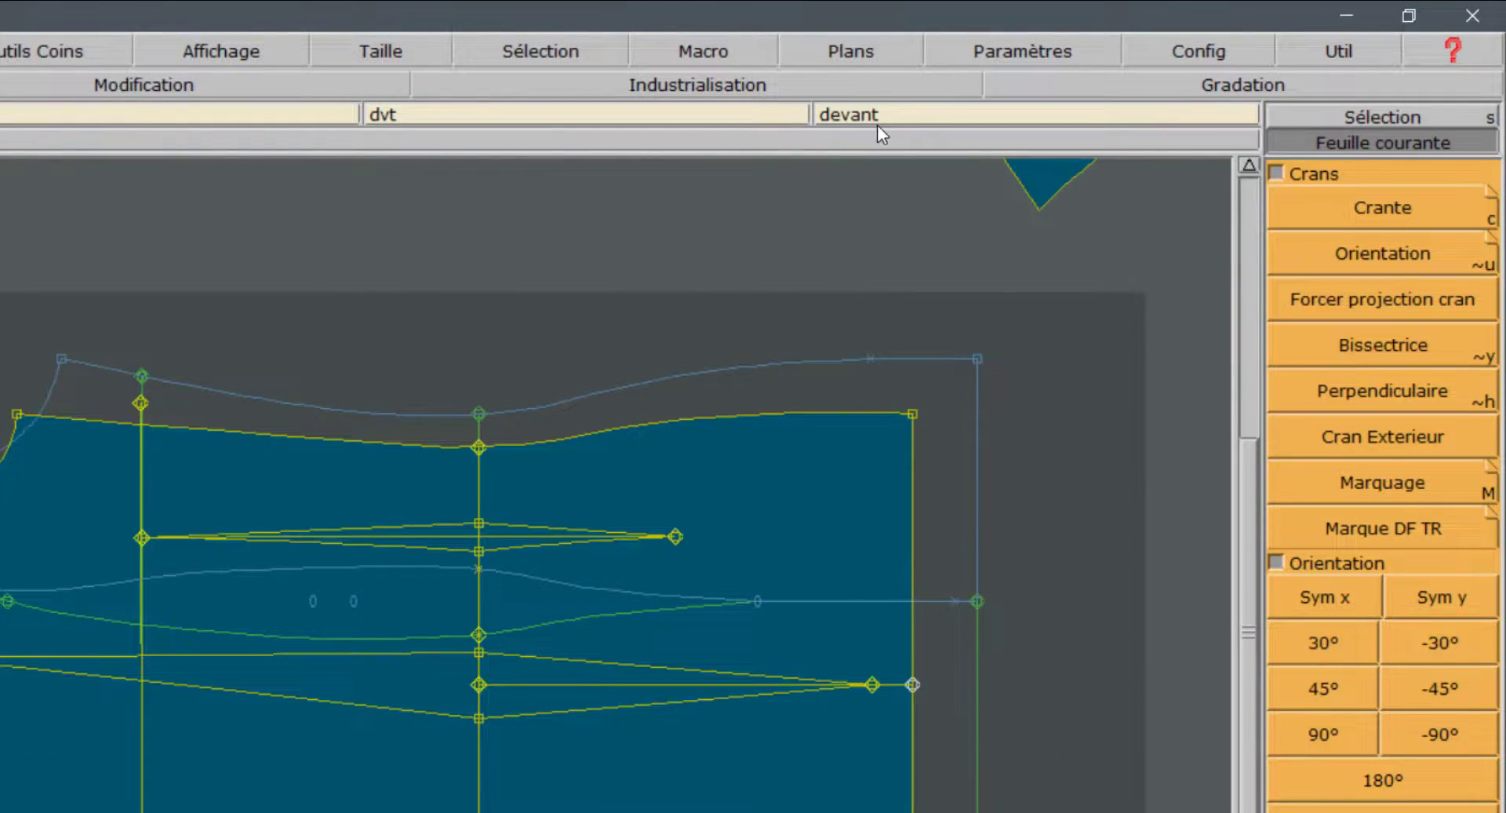
{"action": "left_click", "coordinate": [867, 50]}
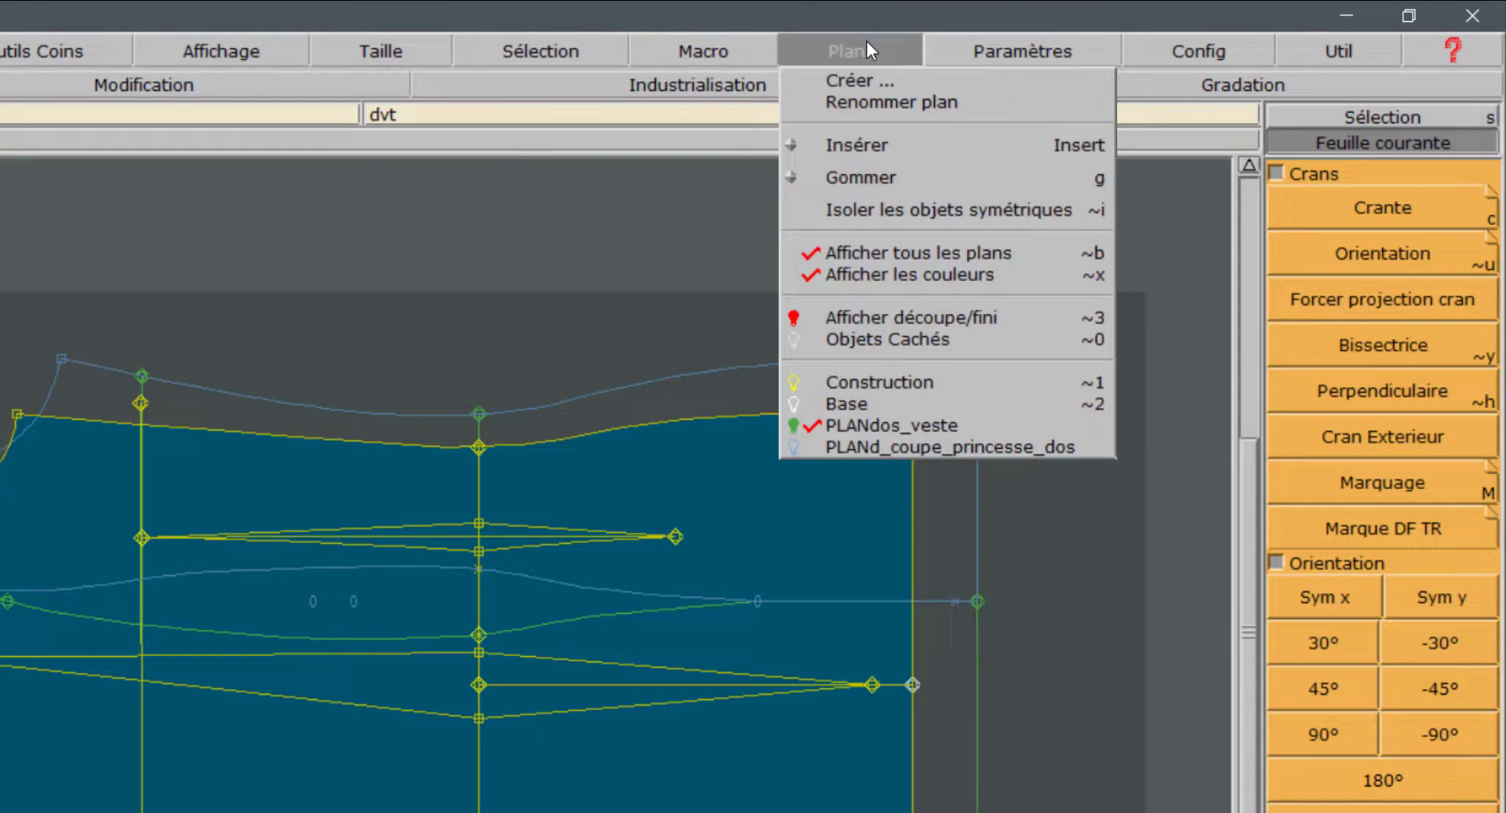
{"action": "left_click", "coordinate": [991, 449]}
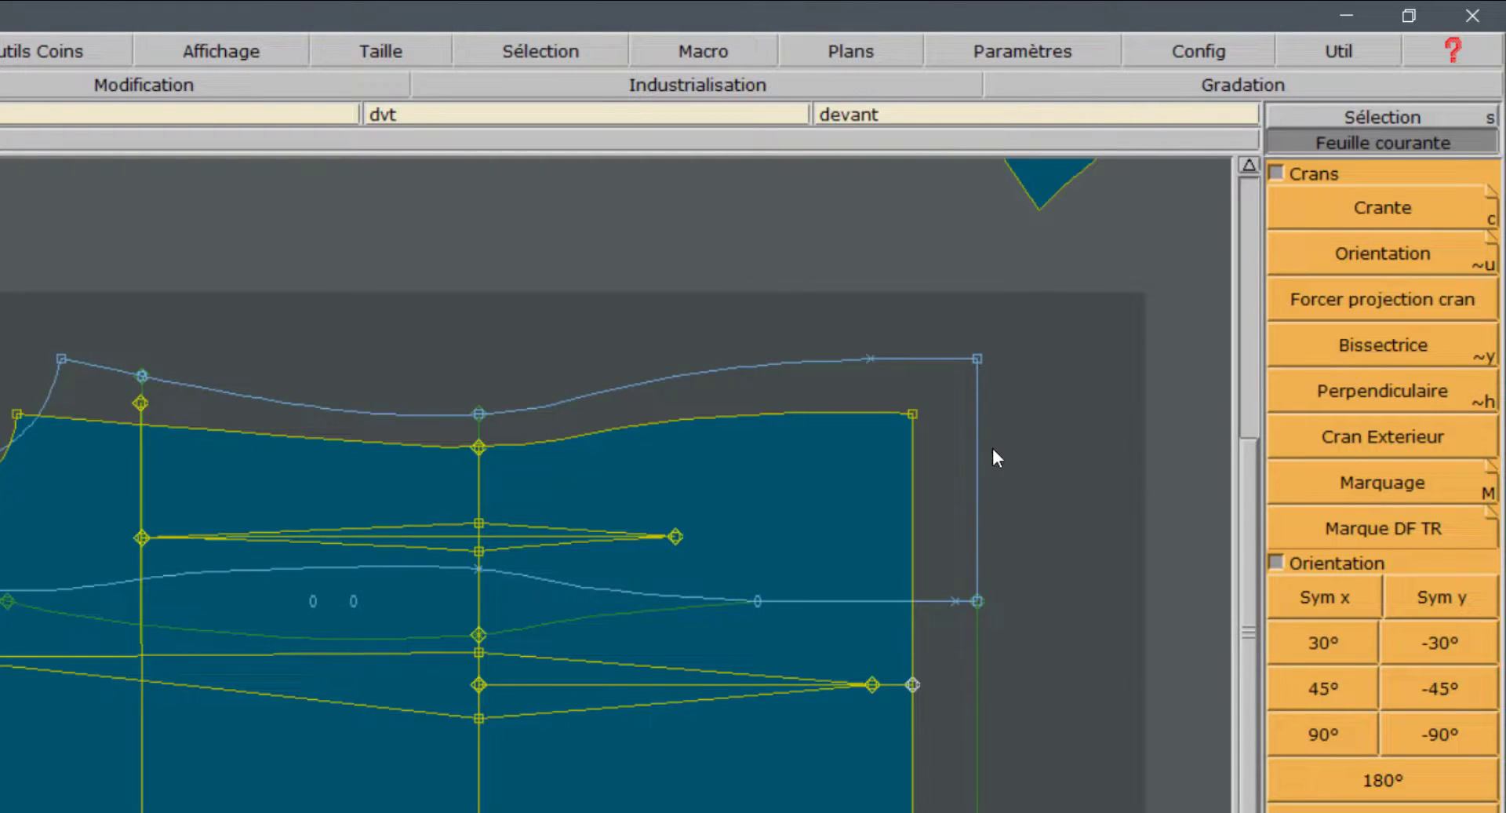
{"action": "left_click", "coordinate": [894, 49]}
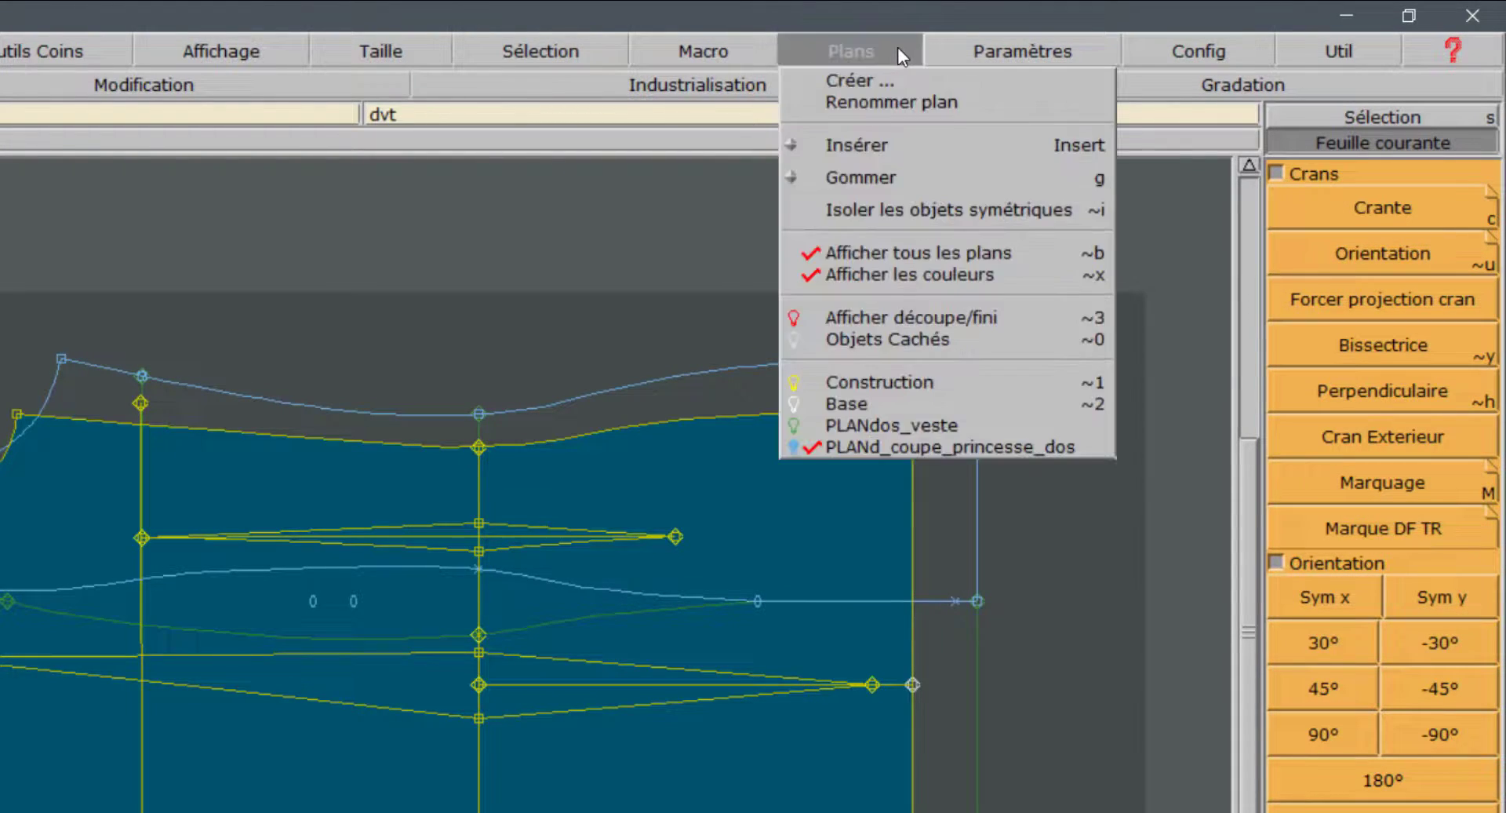
{"action": "left_click", "coordinate": [907, 252]}
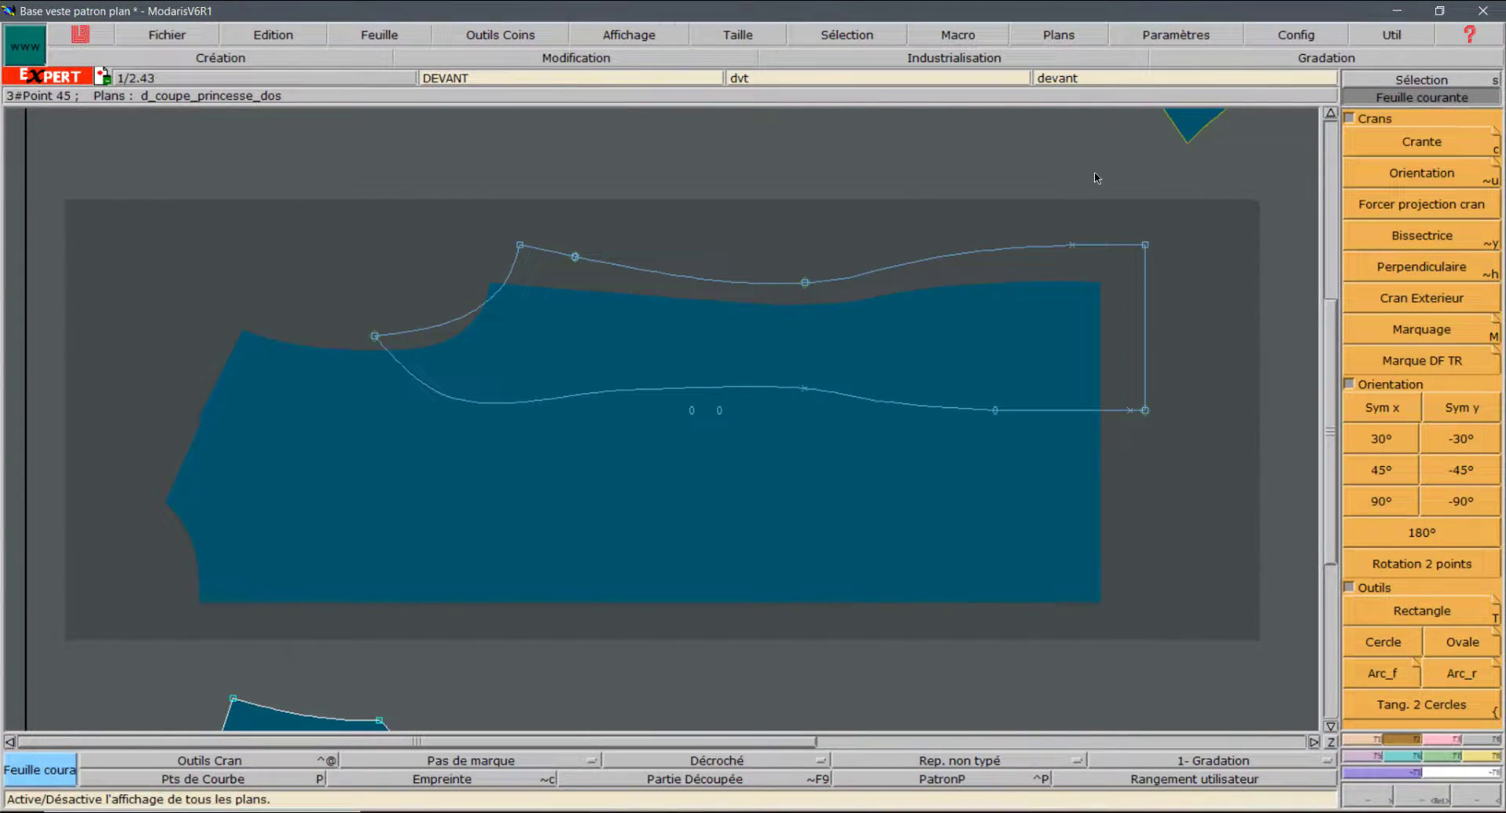
Step: Extract the princess side-back panel from the d_coupe_princesse_dos plan as a finished piece (Fini), filling its whole outline
{"action": "key", "text": "F4"}
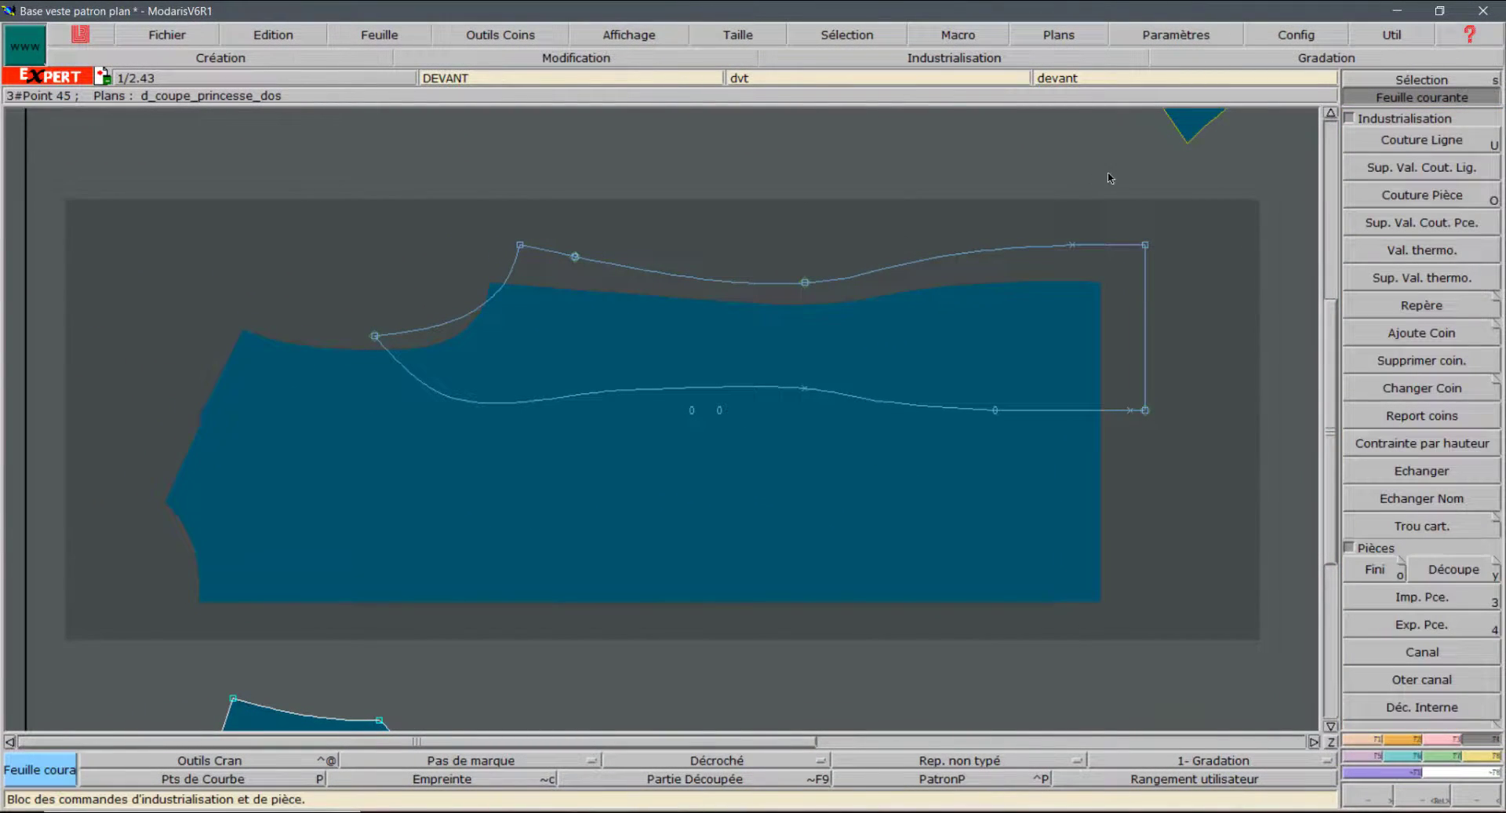
{"action": "left_click", "coordinate": [1375, 569]}
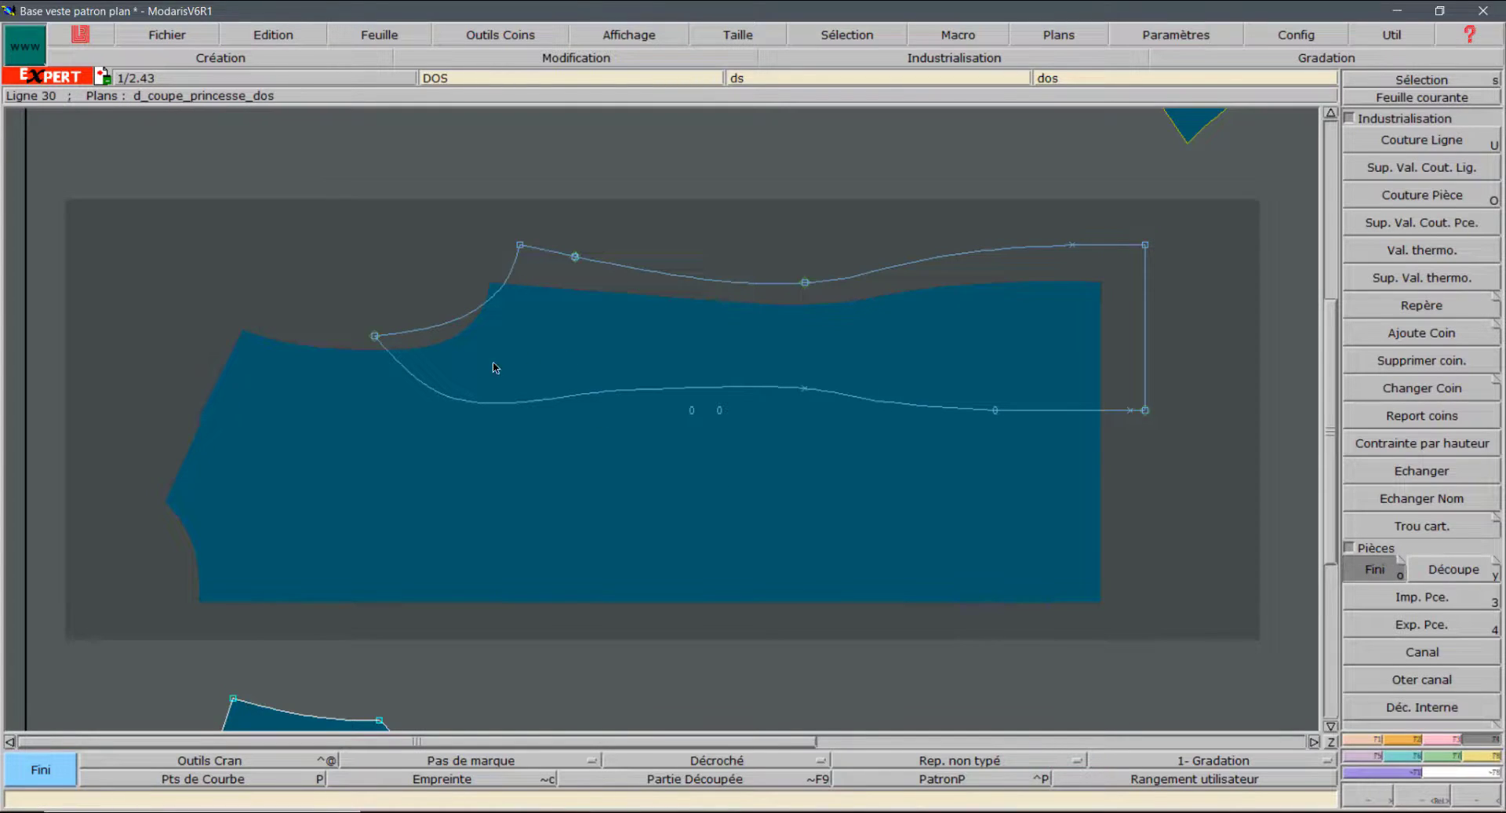
{"action": "left_click", "coordinate": [422, 345]}
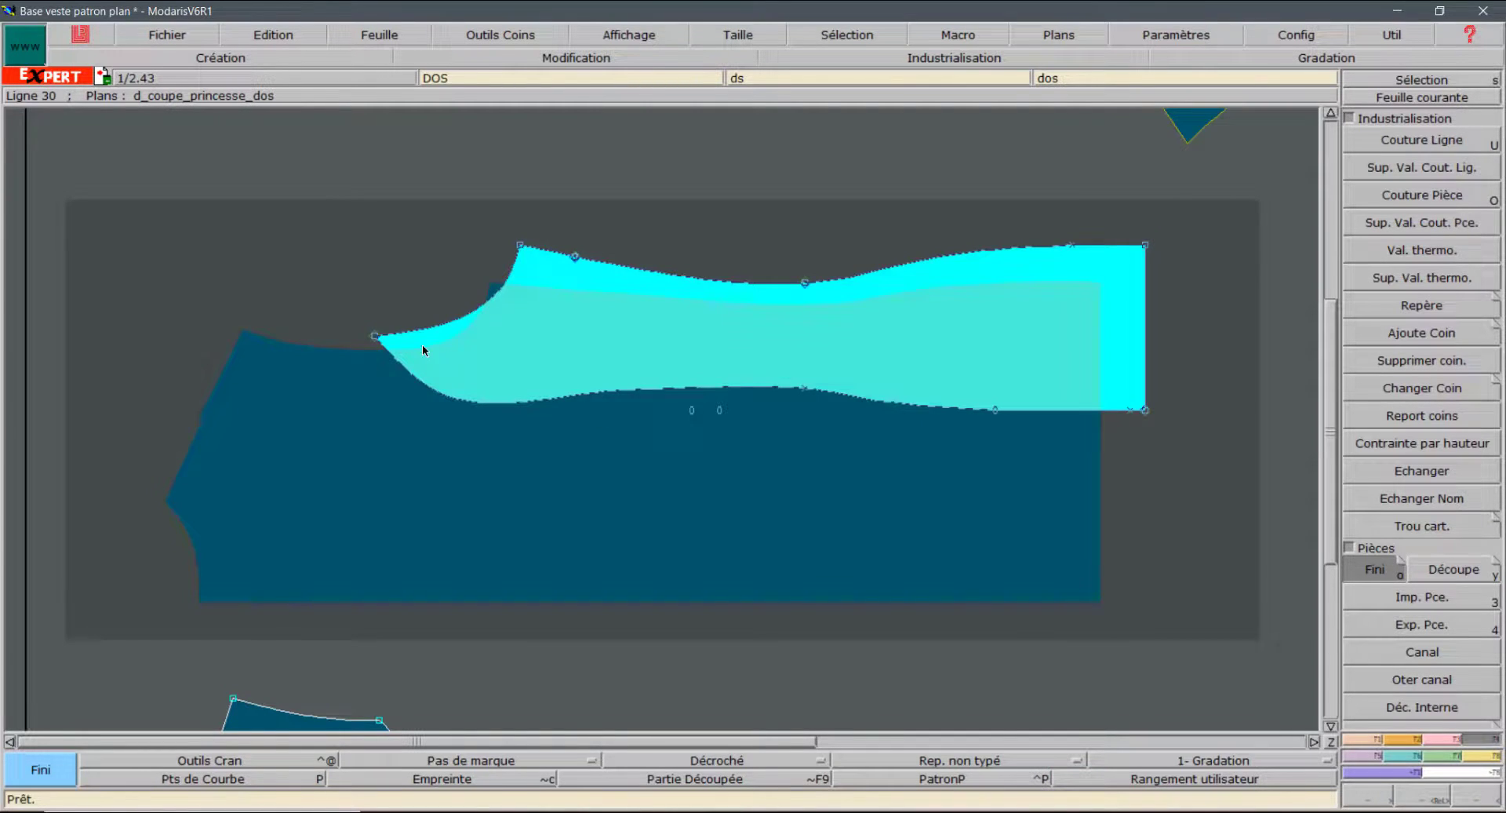
{"action": "left_click", "coordinate": [1090, 350]}
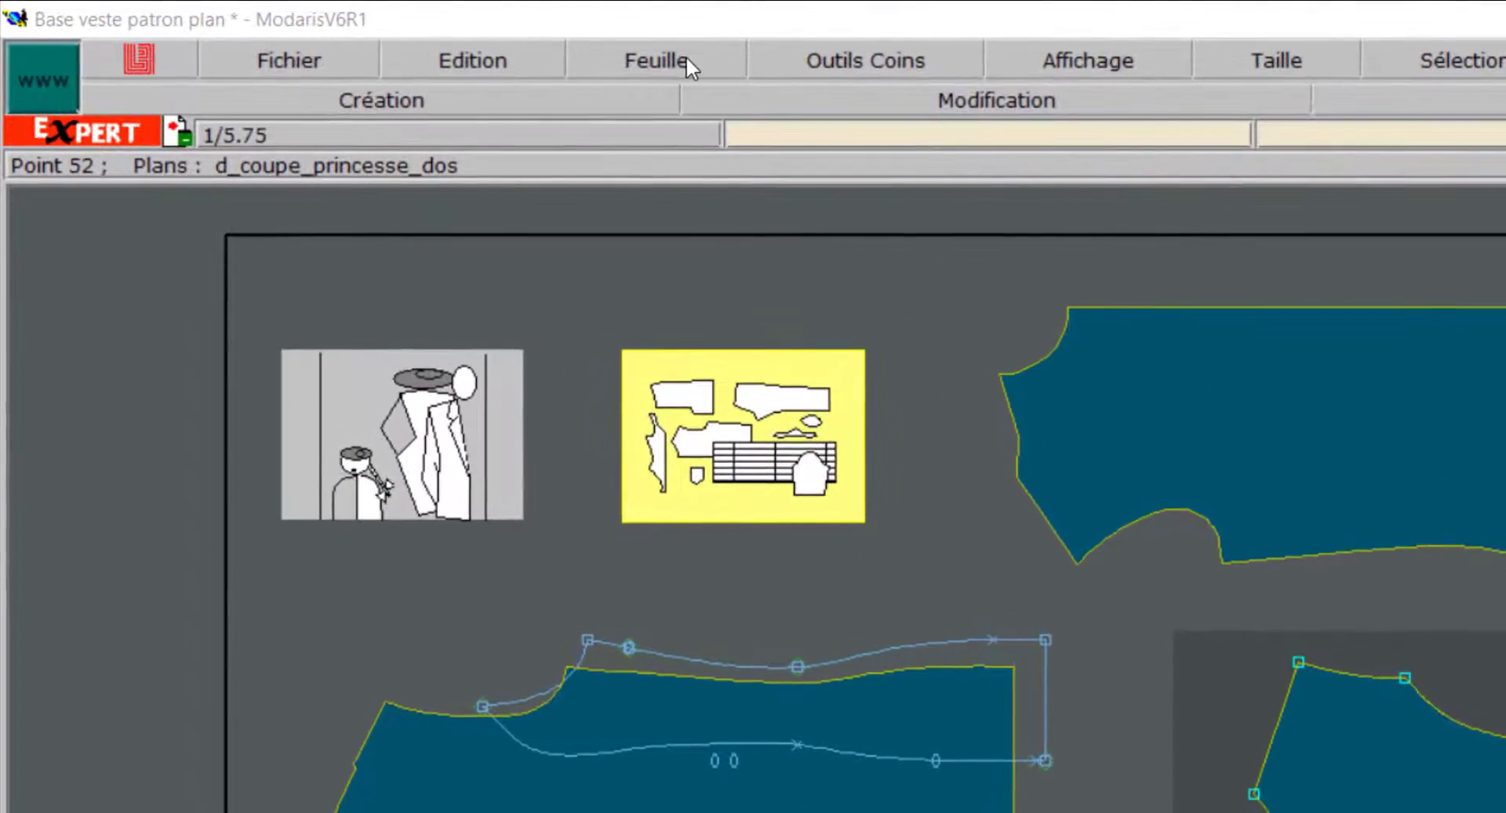
Step: Select the sheets of the extracted centre-back and side-back pieces and display only this selection
{"action": "left_click", "coordinate": [684, 63]}
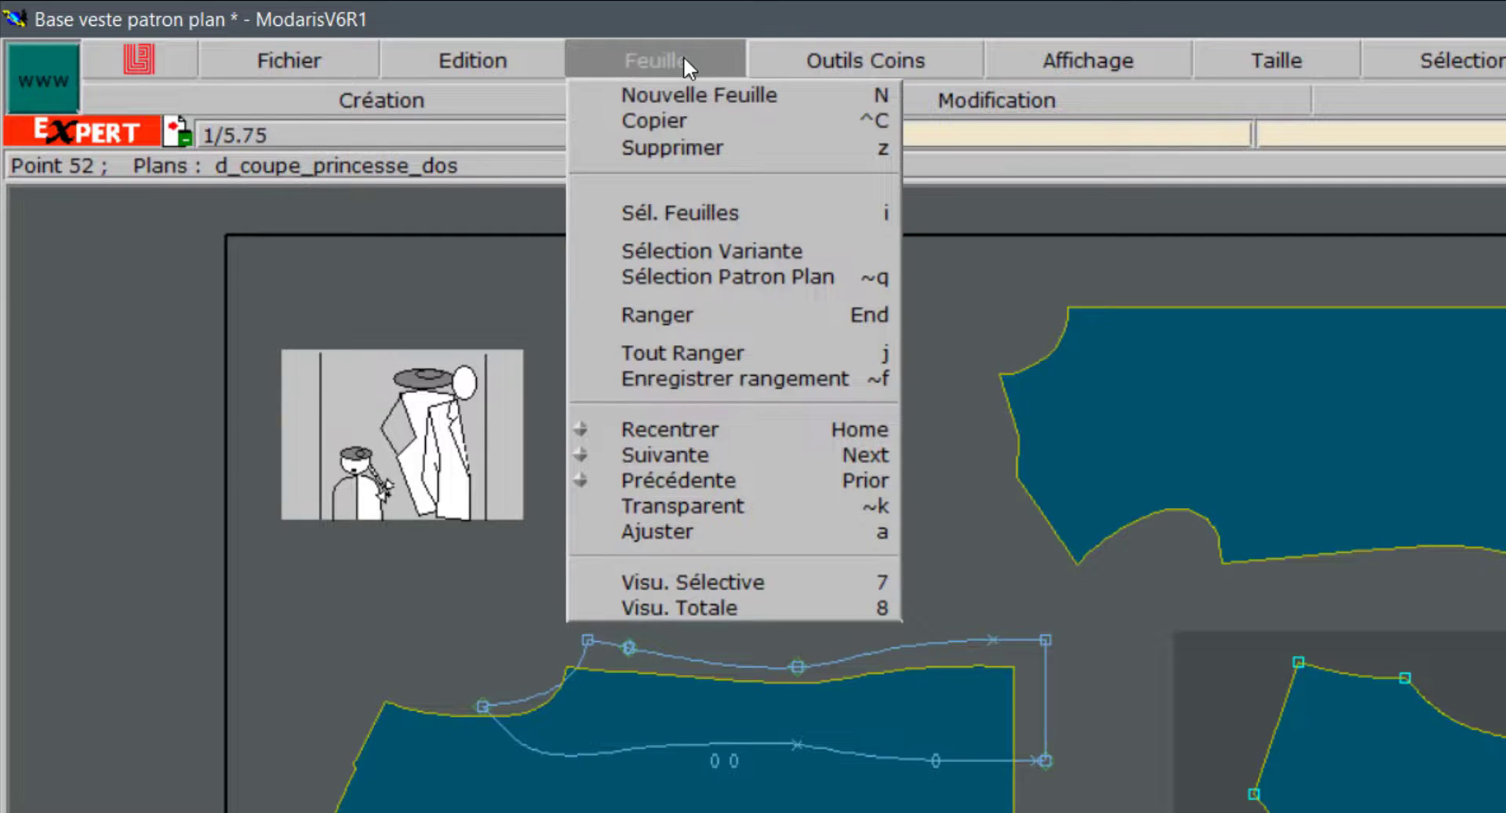
{"action": "left_click", "coordinate": [667, 212]}
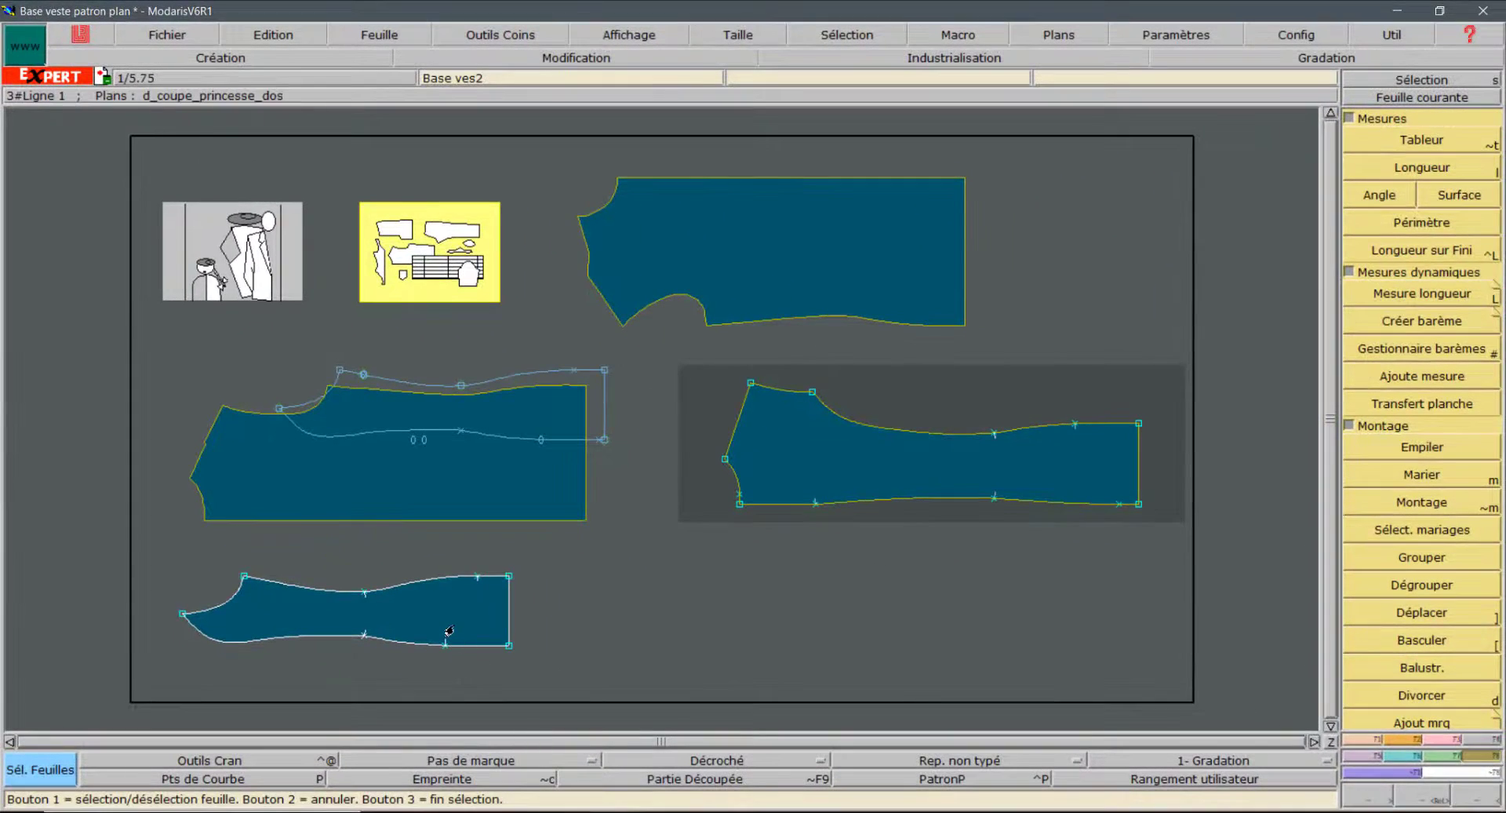
{"action": "left_click", "coordinate": [882, 488]}
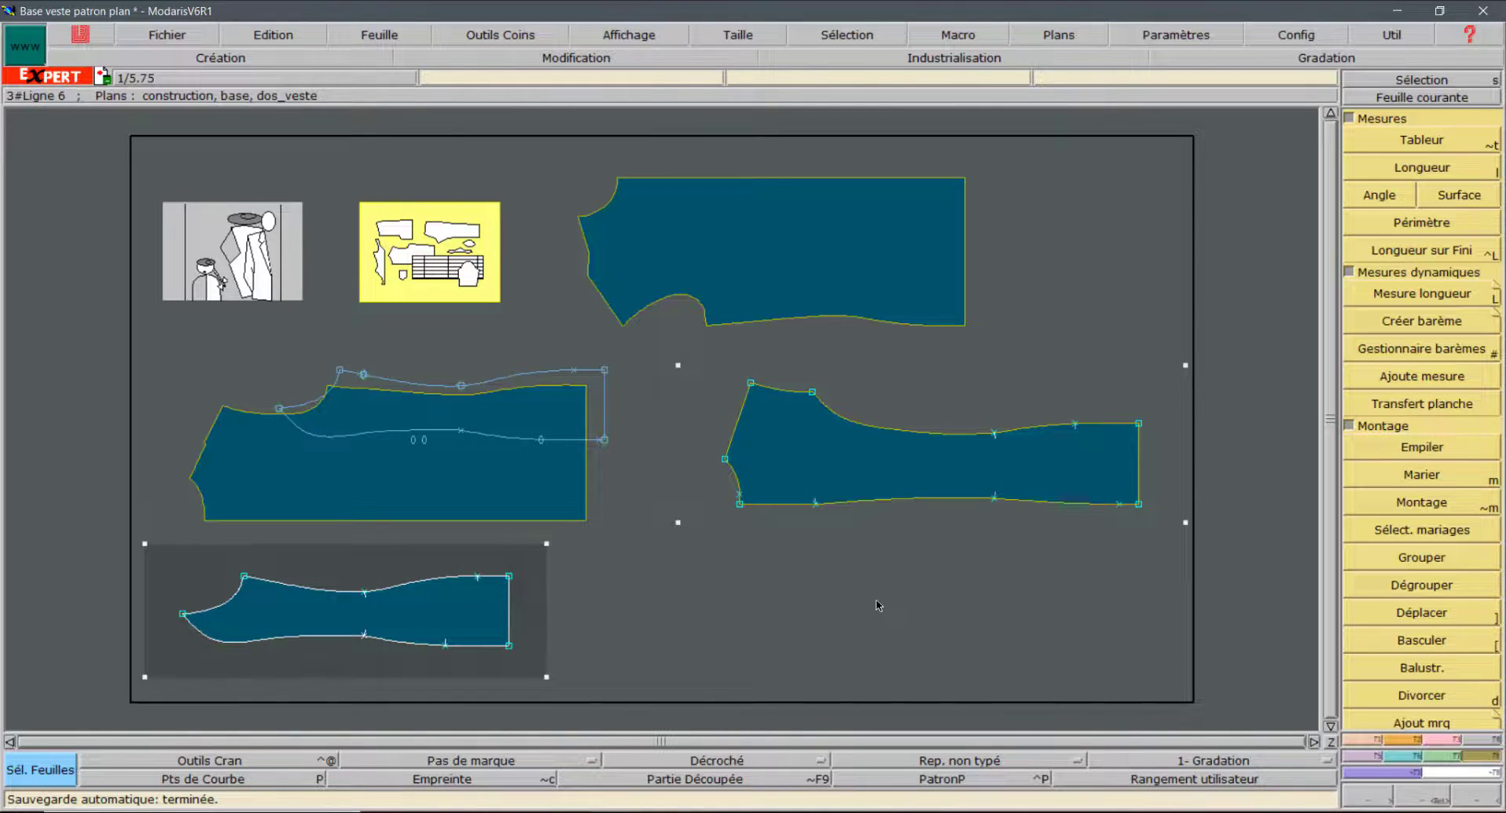
{"action": "key", "text": "v"}
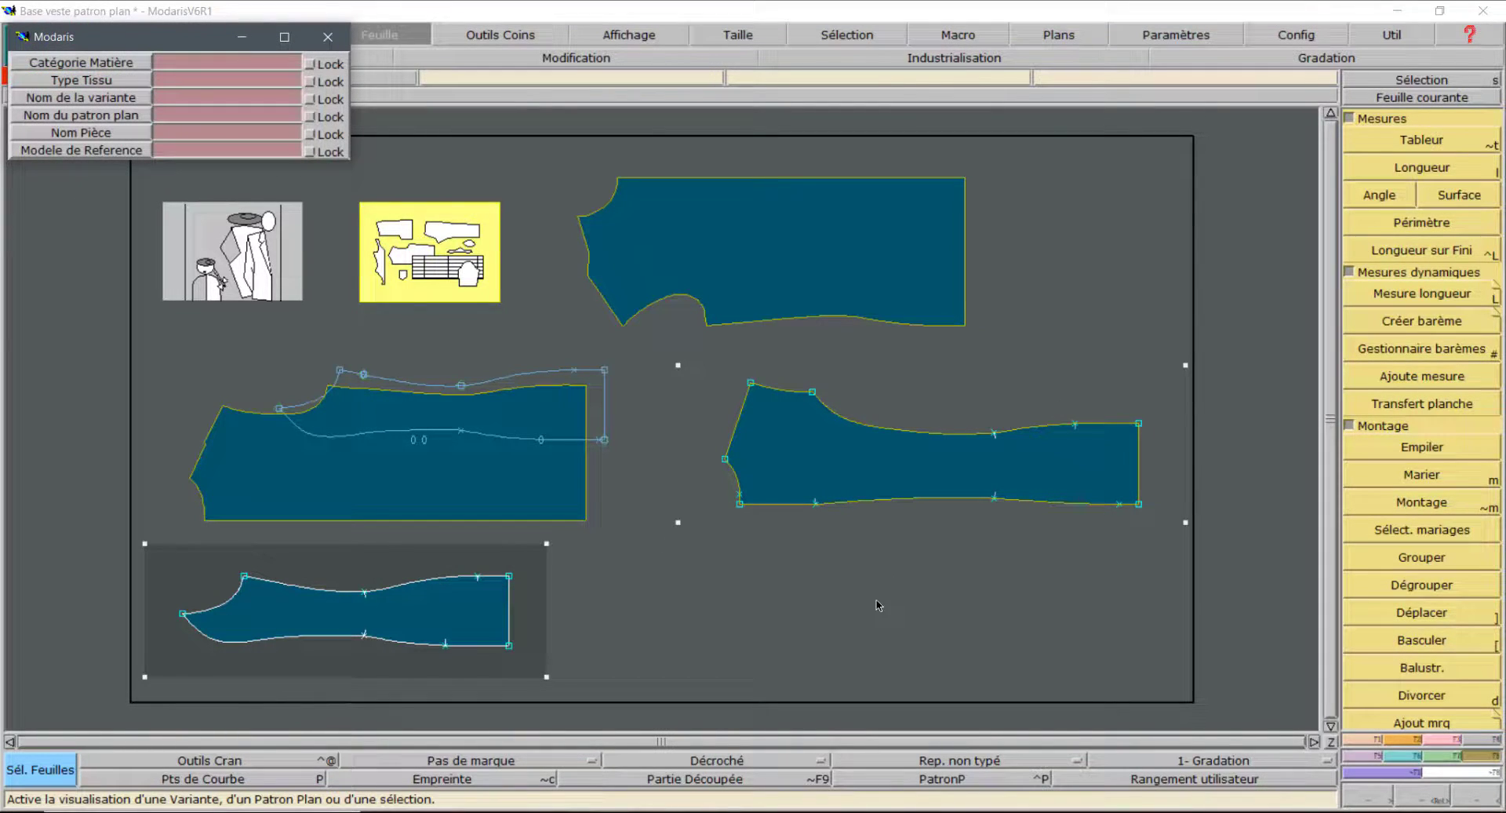
{"action": "left_click", "coordinate": [870, 472]}
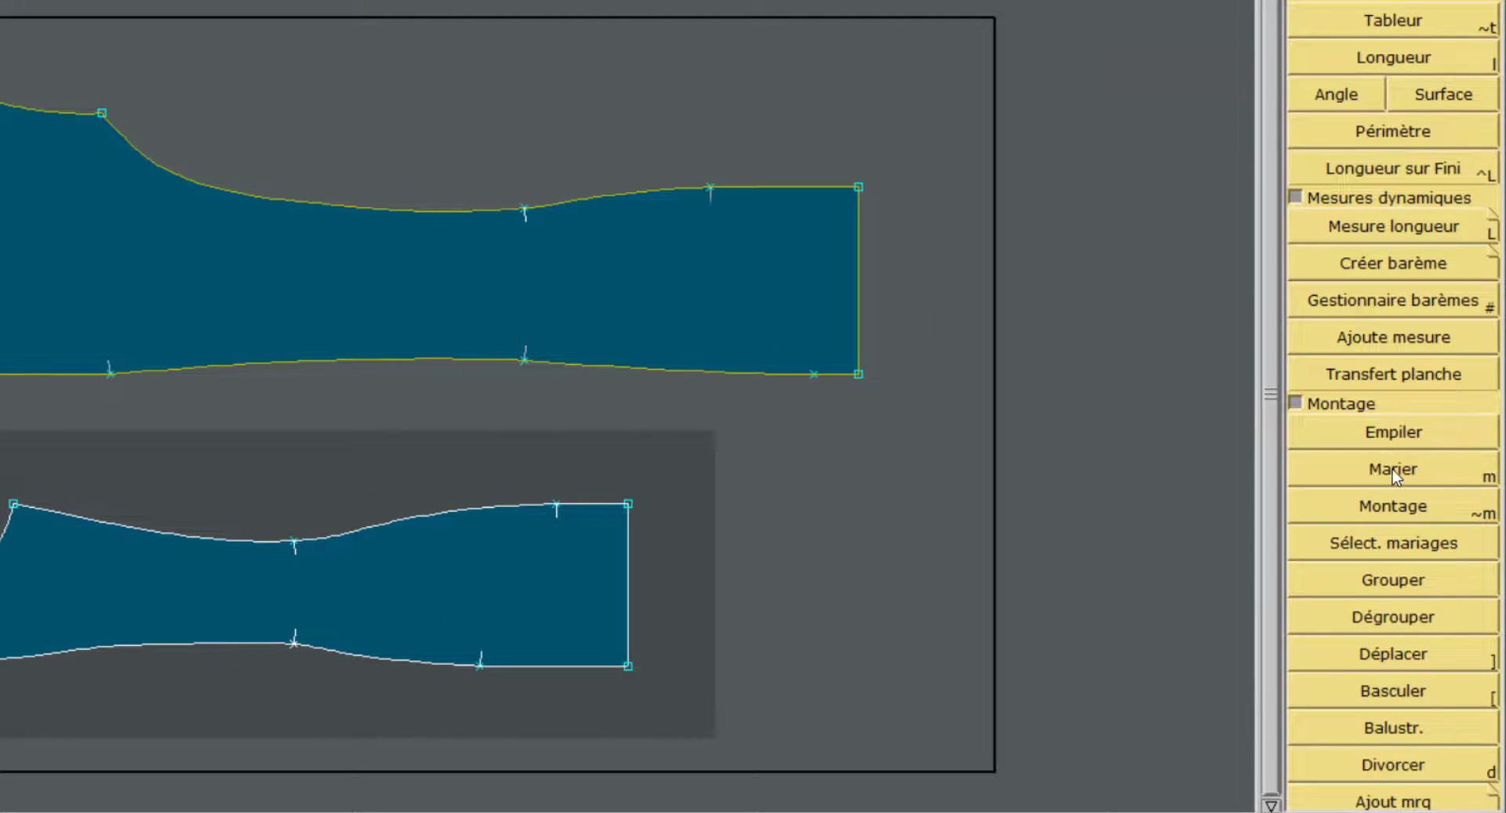
Step: Marry the side-back piece to the centre-back at the princess seam's hem corner and walk it along the seam towards the armhole
{"action": "left_click", "coordinate": [1393, 470]}
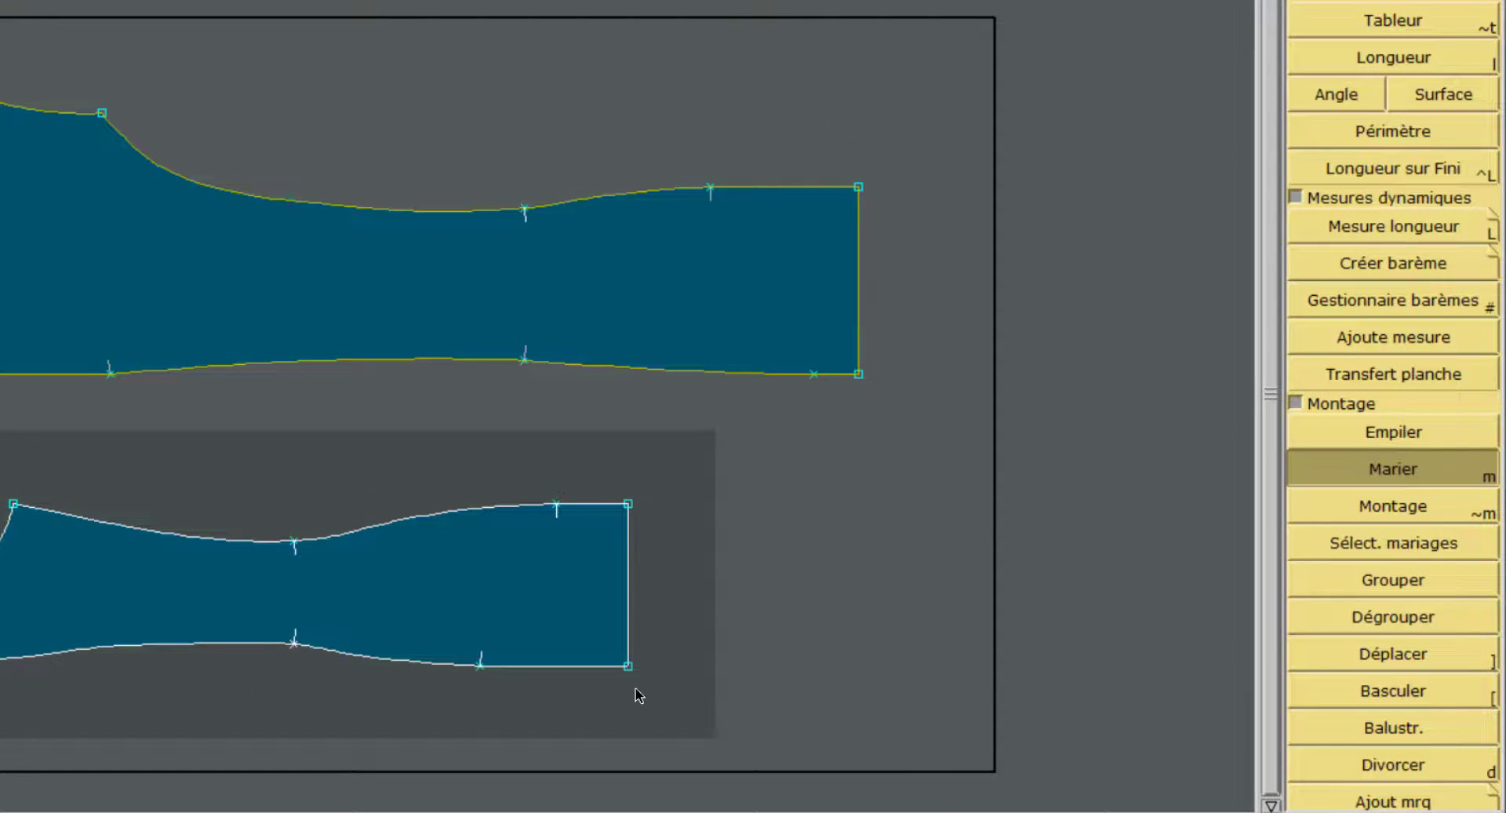
{"action": "left_click", "coordinate": [859, 189]}
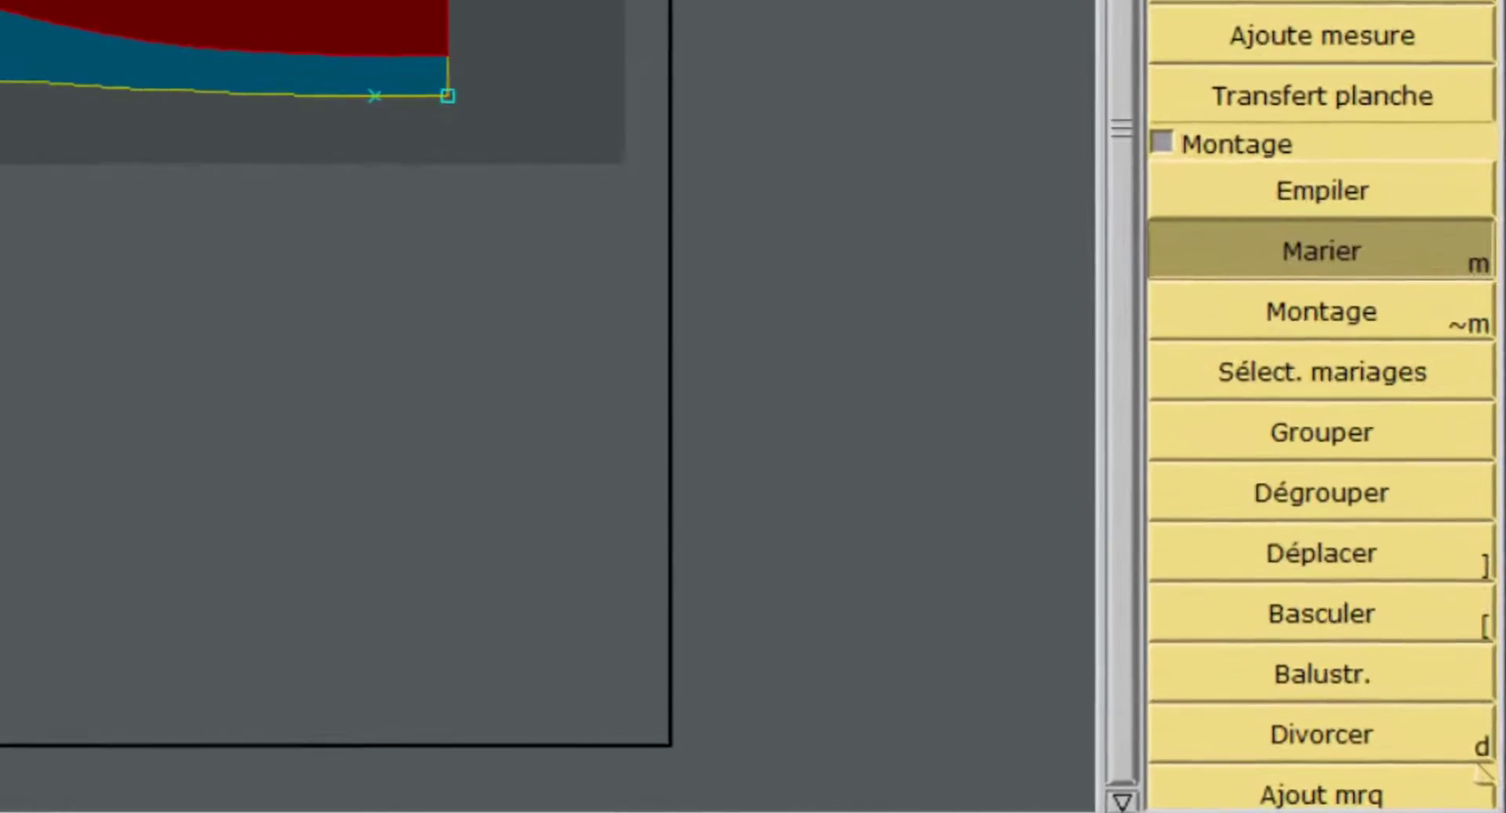
{"action": "left_click", "coordinate": [1354, 657]}
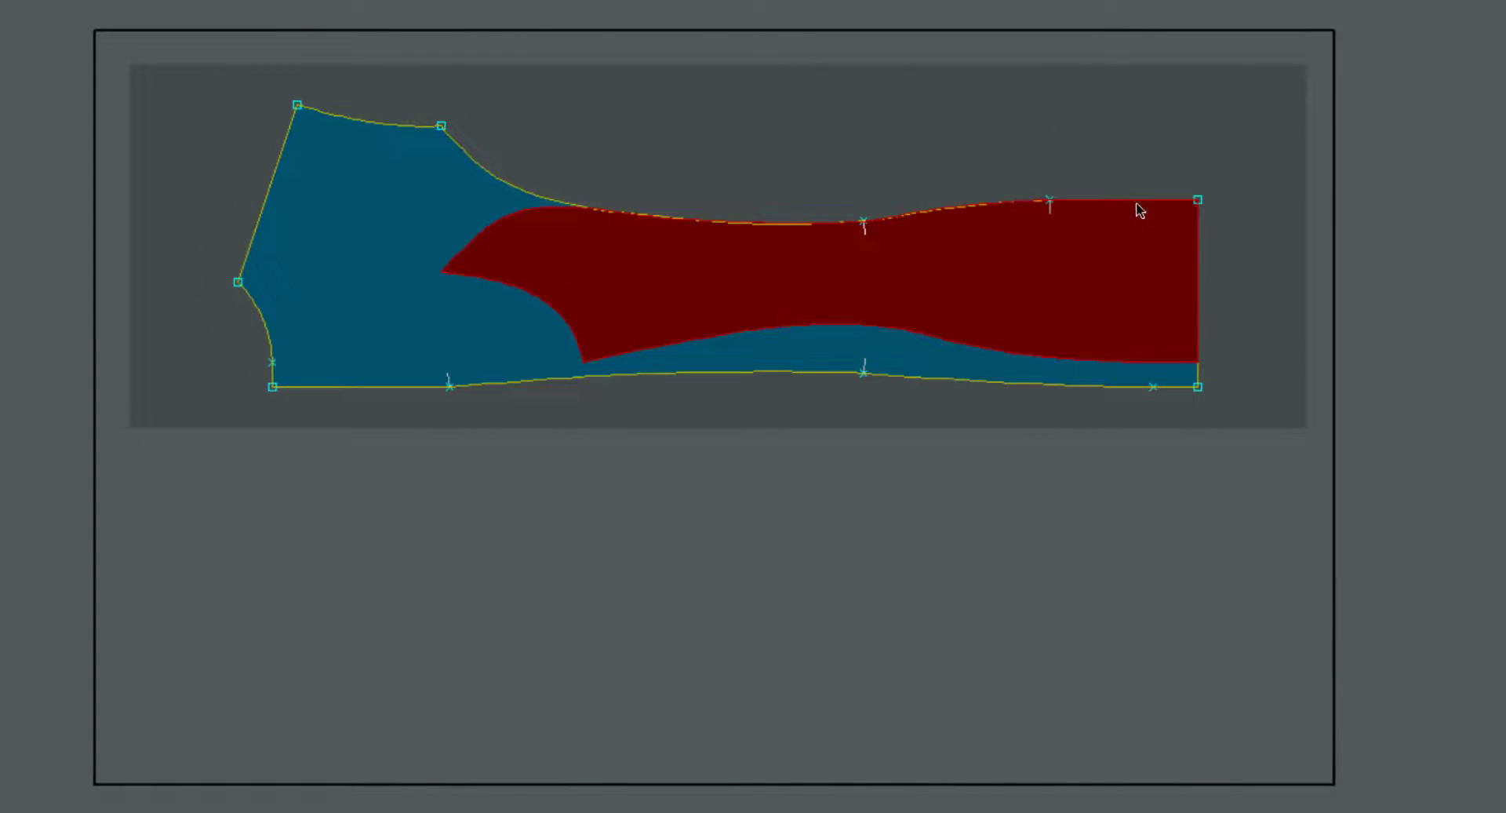
{"action": "left_click", "coordinate": [1159, 199]}
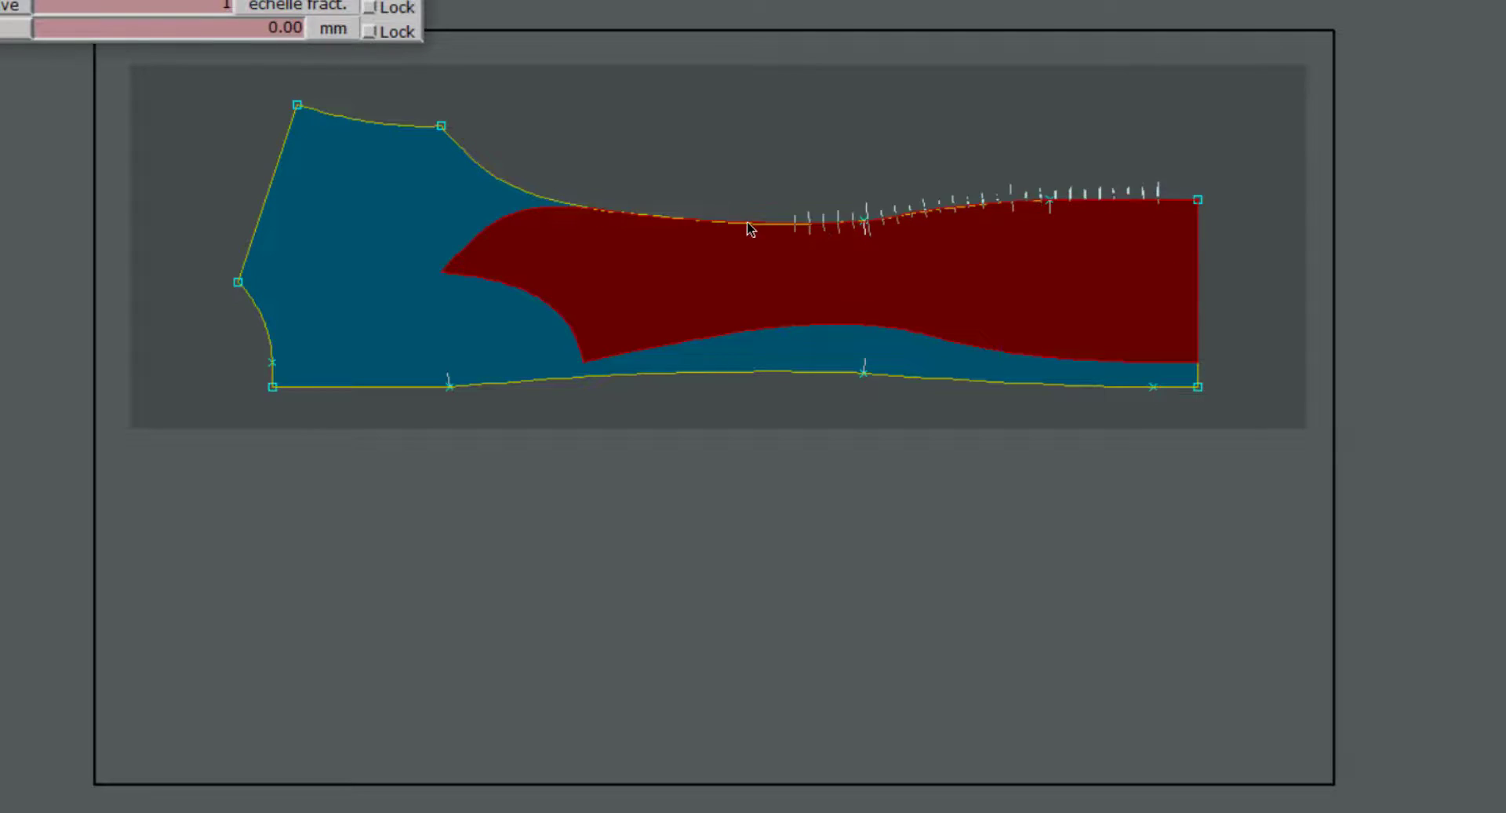
{"action": "left_click", "coordinate": [541, 206]}
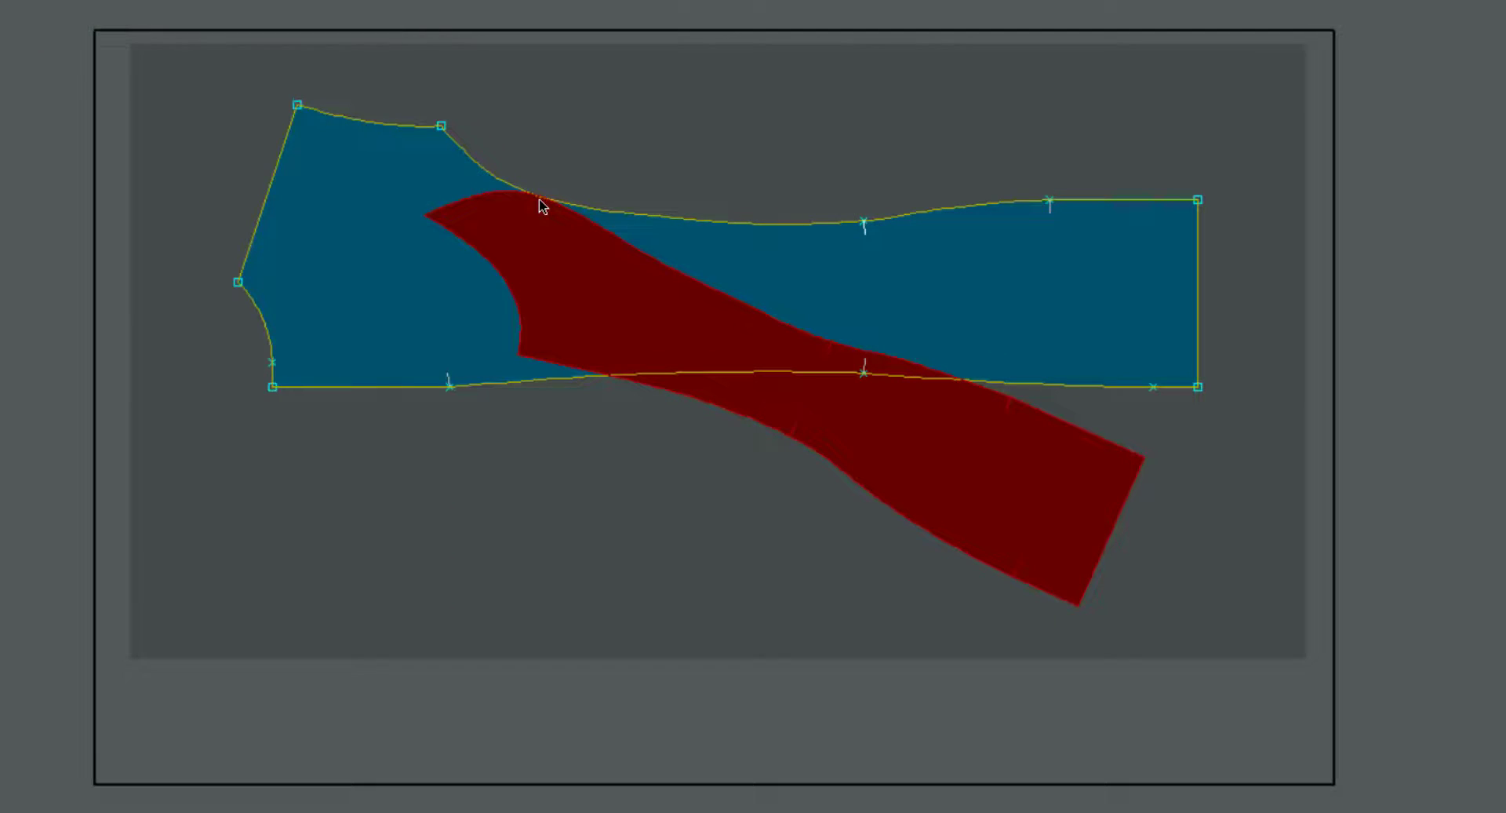
{"action": "left_click", "coordinate": [496, 189]}
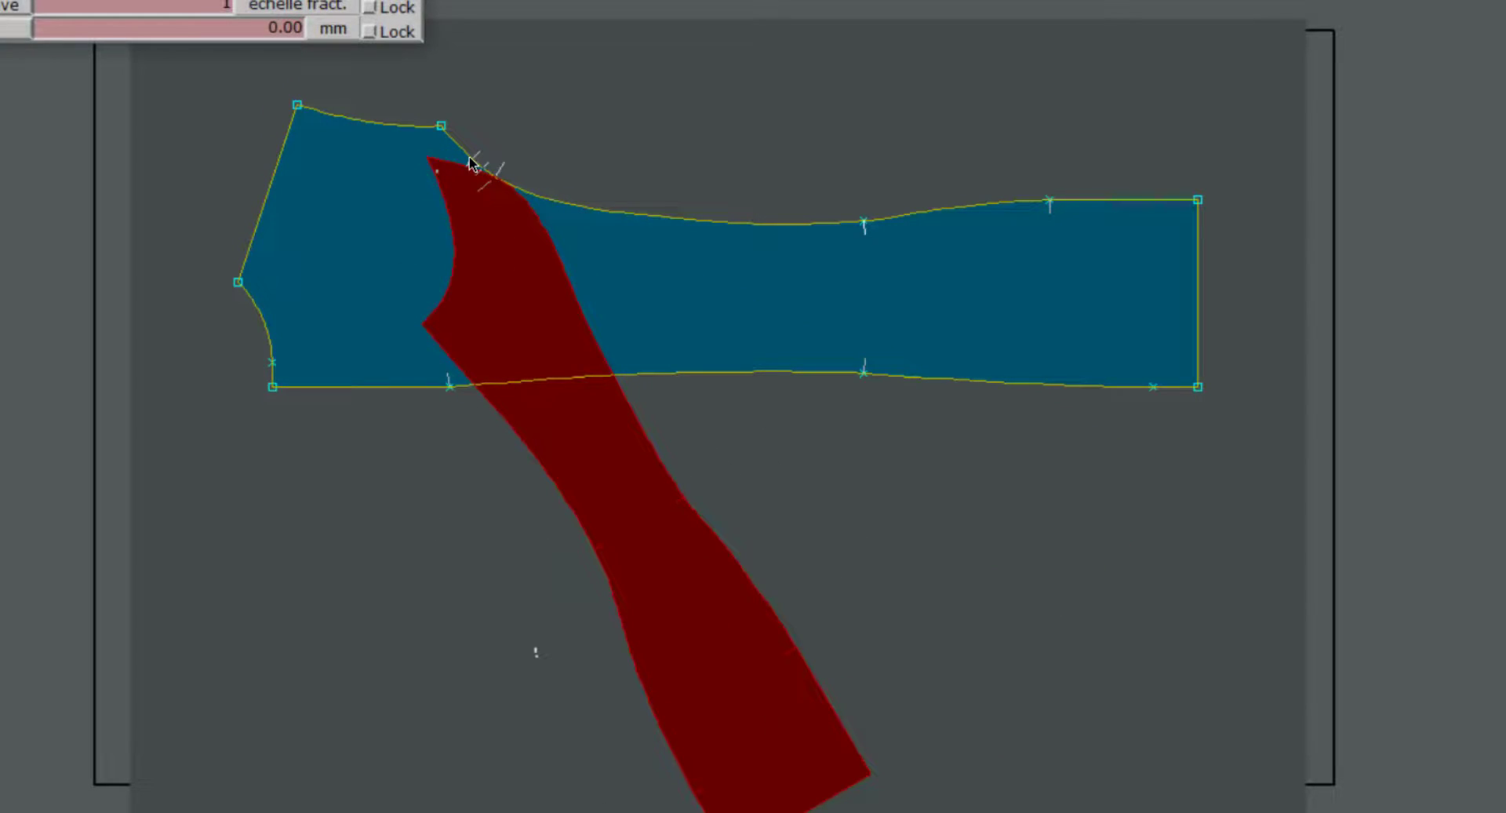
{"action": "left_click", "coordinate": [471, 163]}
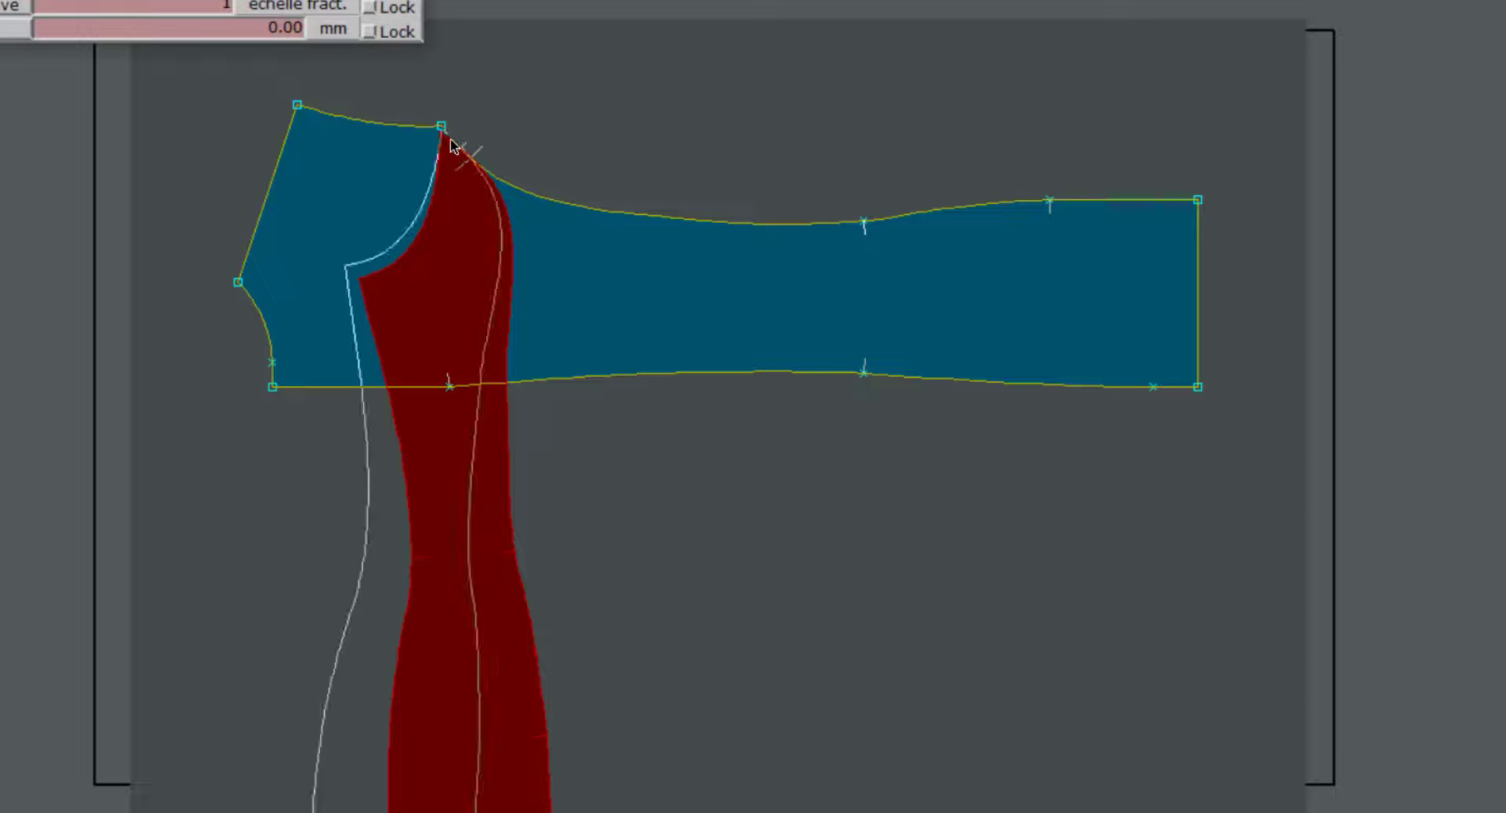
{"action": "left_click", "coordinate": [451, 142]}
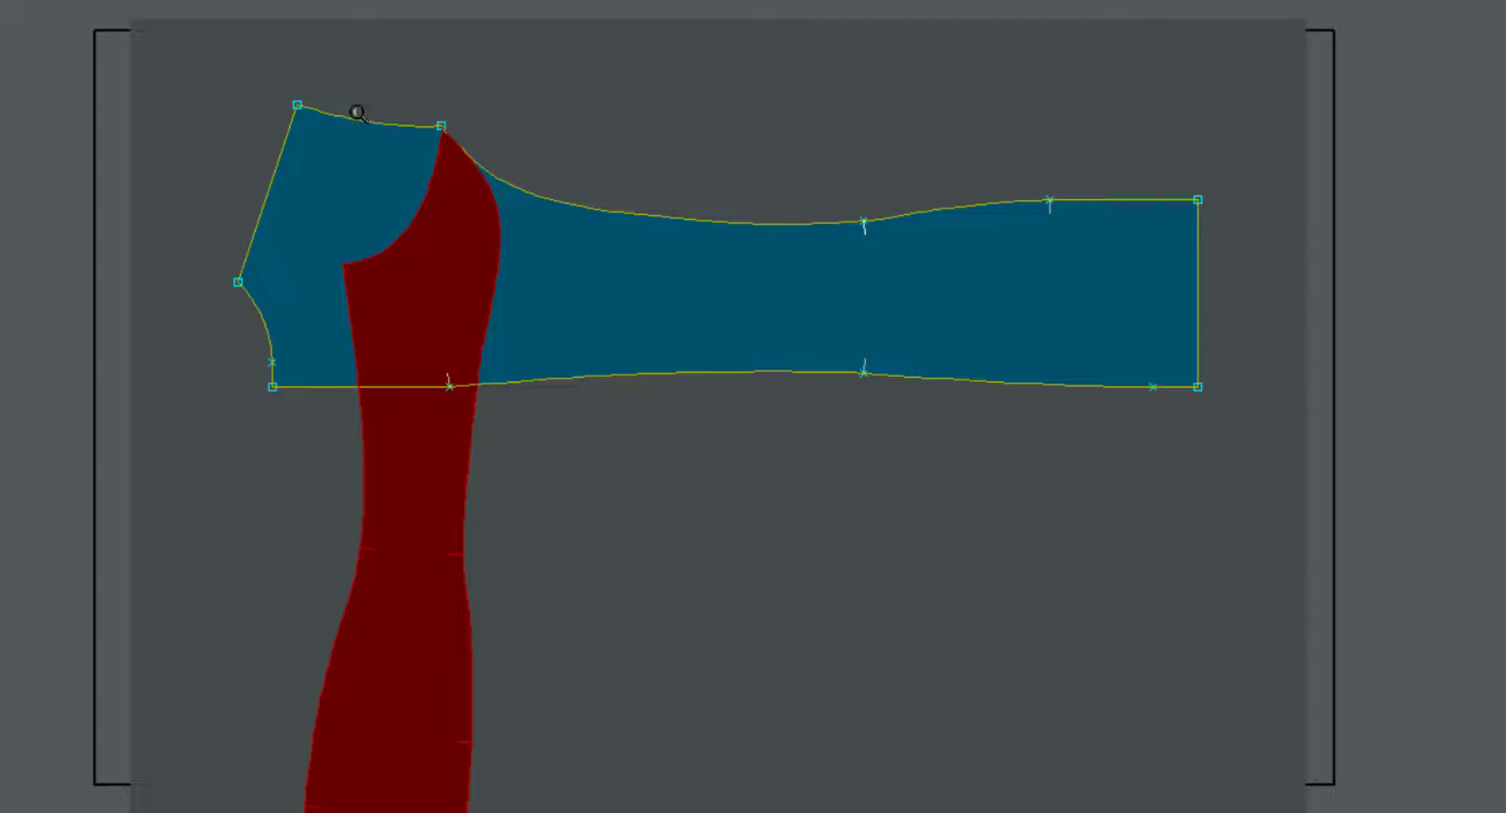
Step: Walk the side-back piece over the last stretch of the princess seam up to its armhole tip
{"action": "left_click_drag", "start_coordinate": [607, 287], "coordinate": [609, 300]}
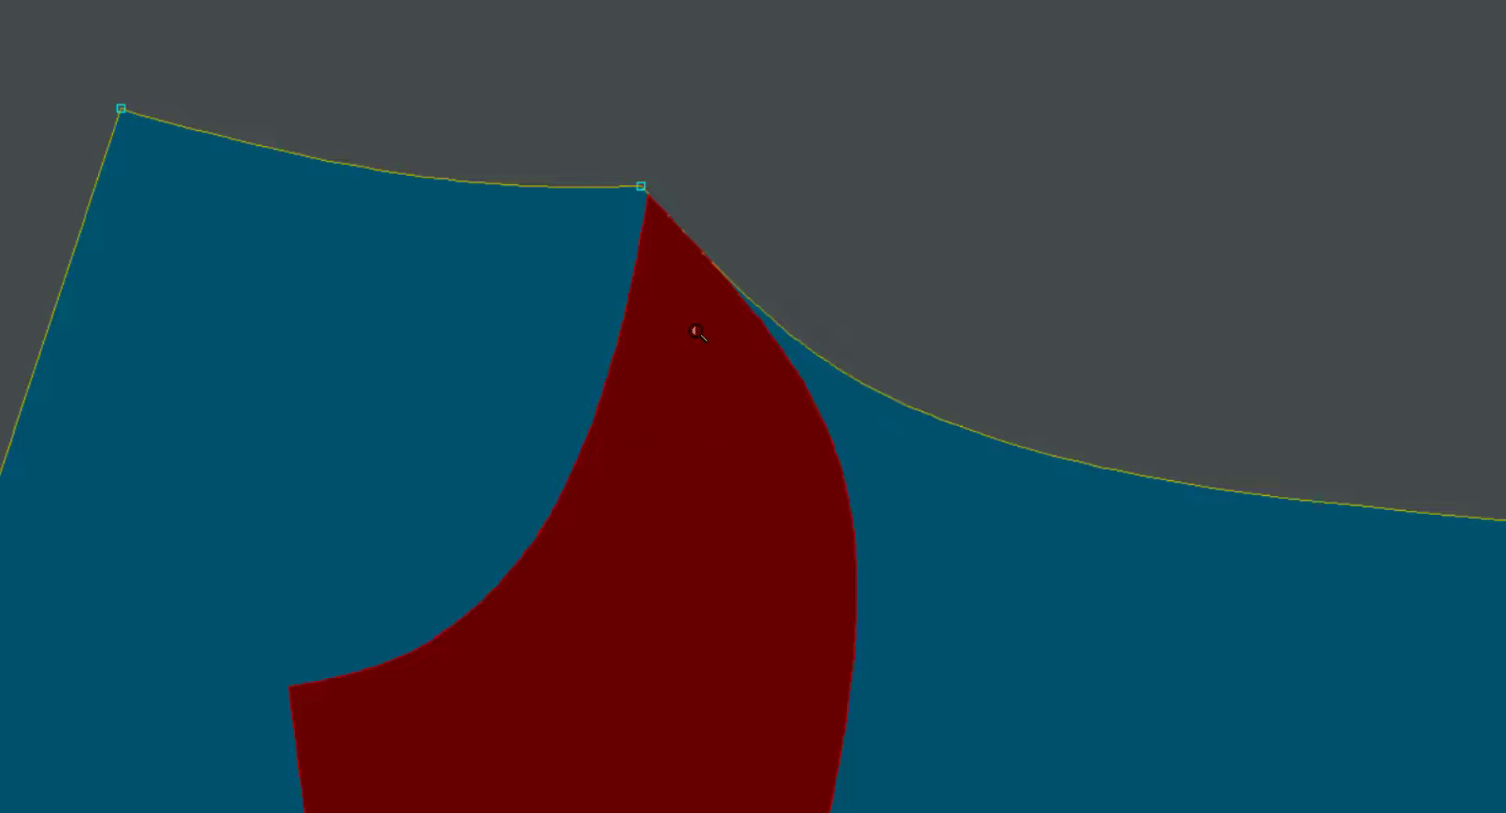
{"action": "left_click_drag", "start_coordinate": [562, 139], "coordinate": [750, 332]}
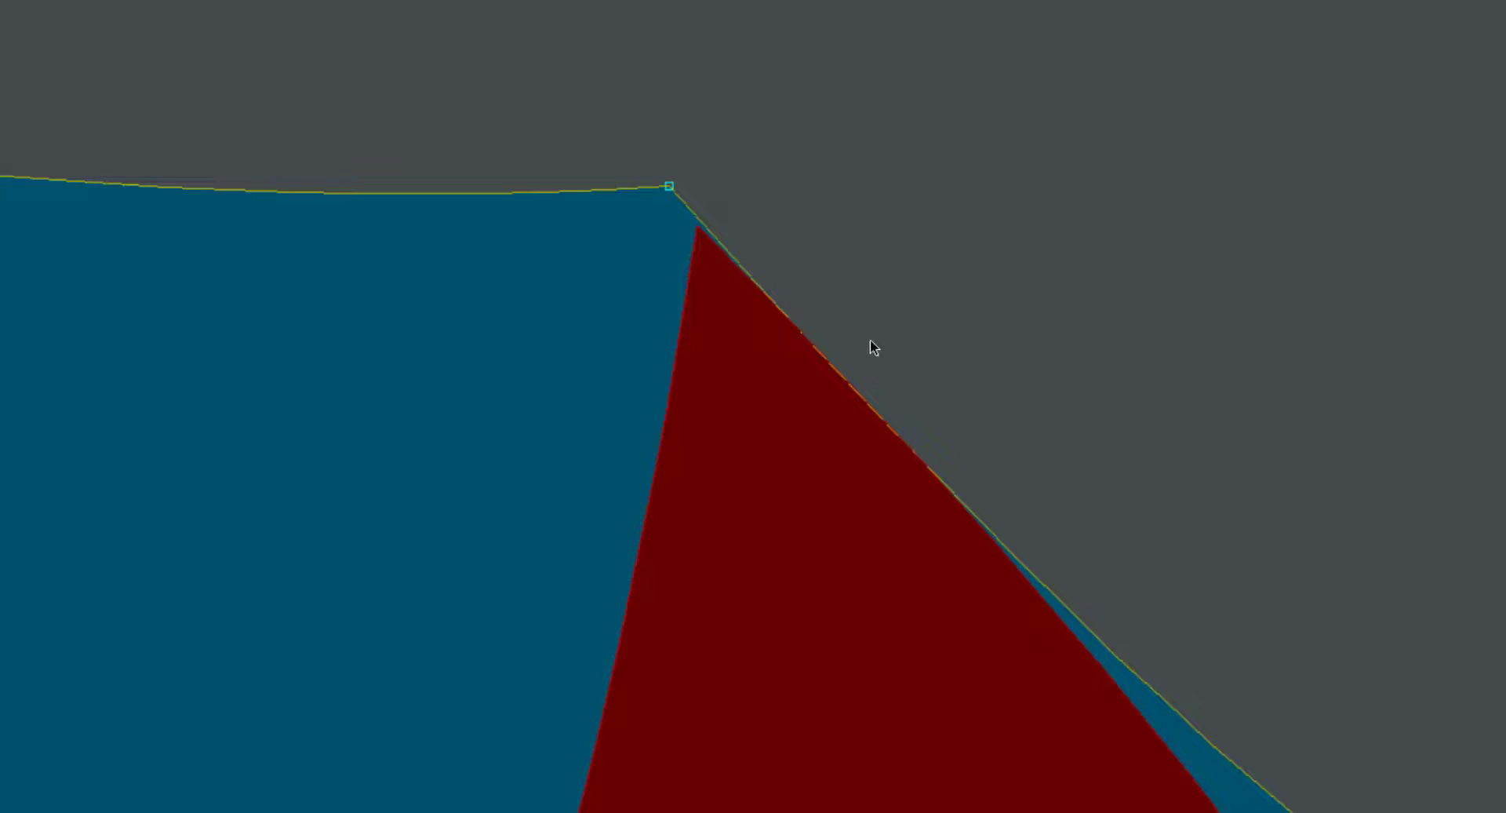
{"action": "left_click", "coordinate": [841, 380]}
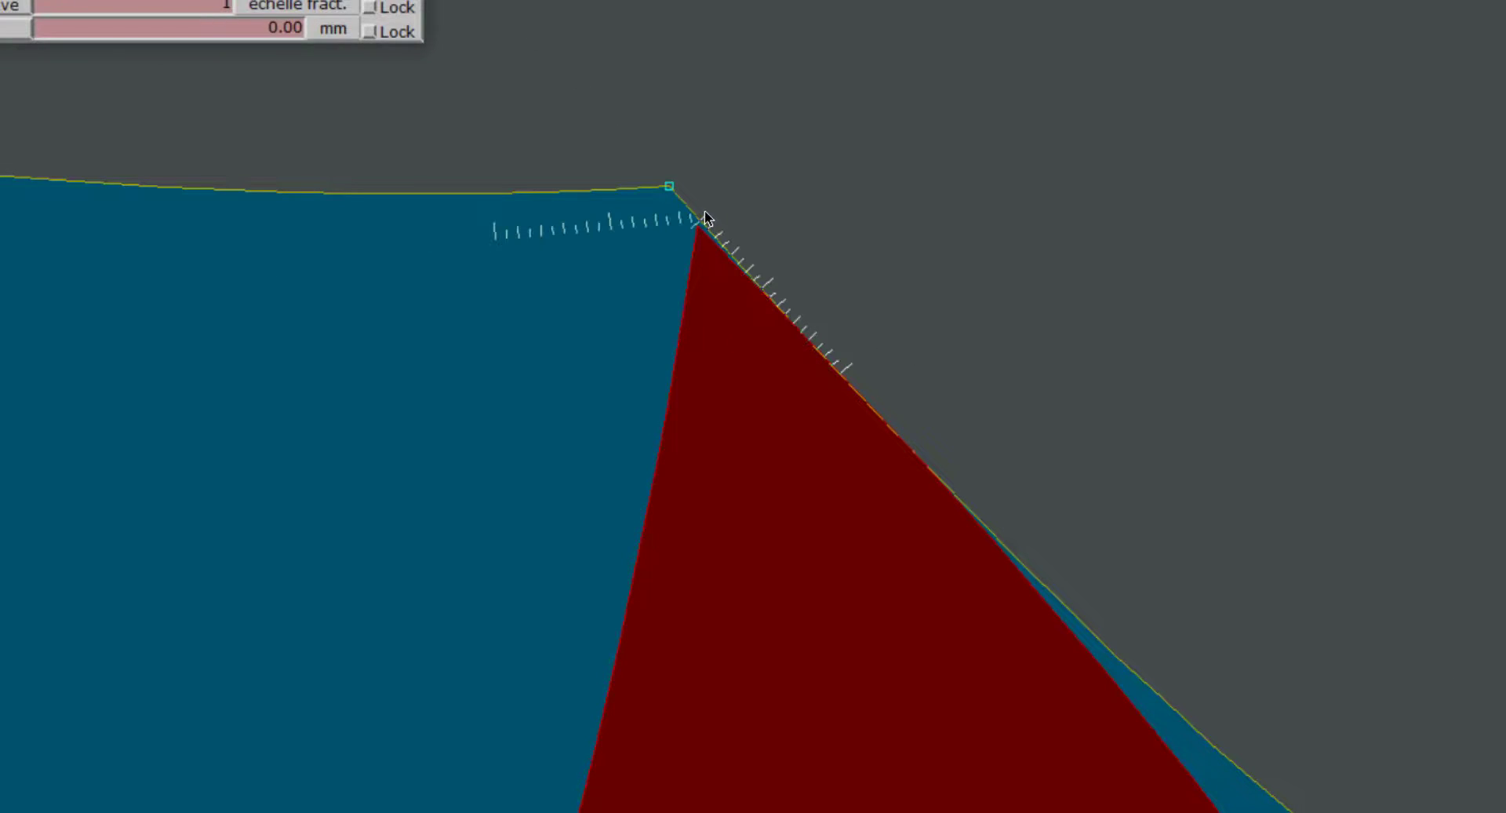
{"action": "left_click", "coordinate": [705, 214]}
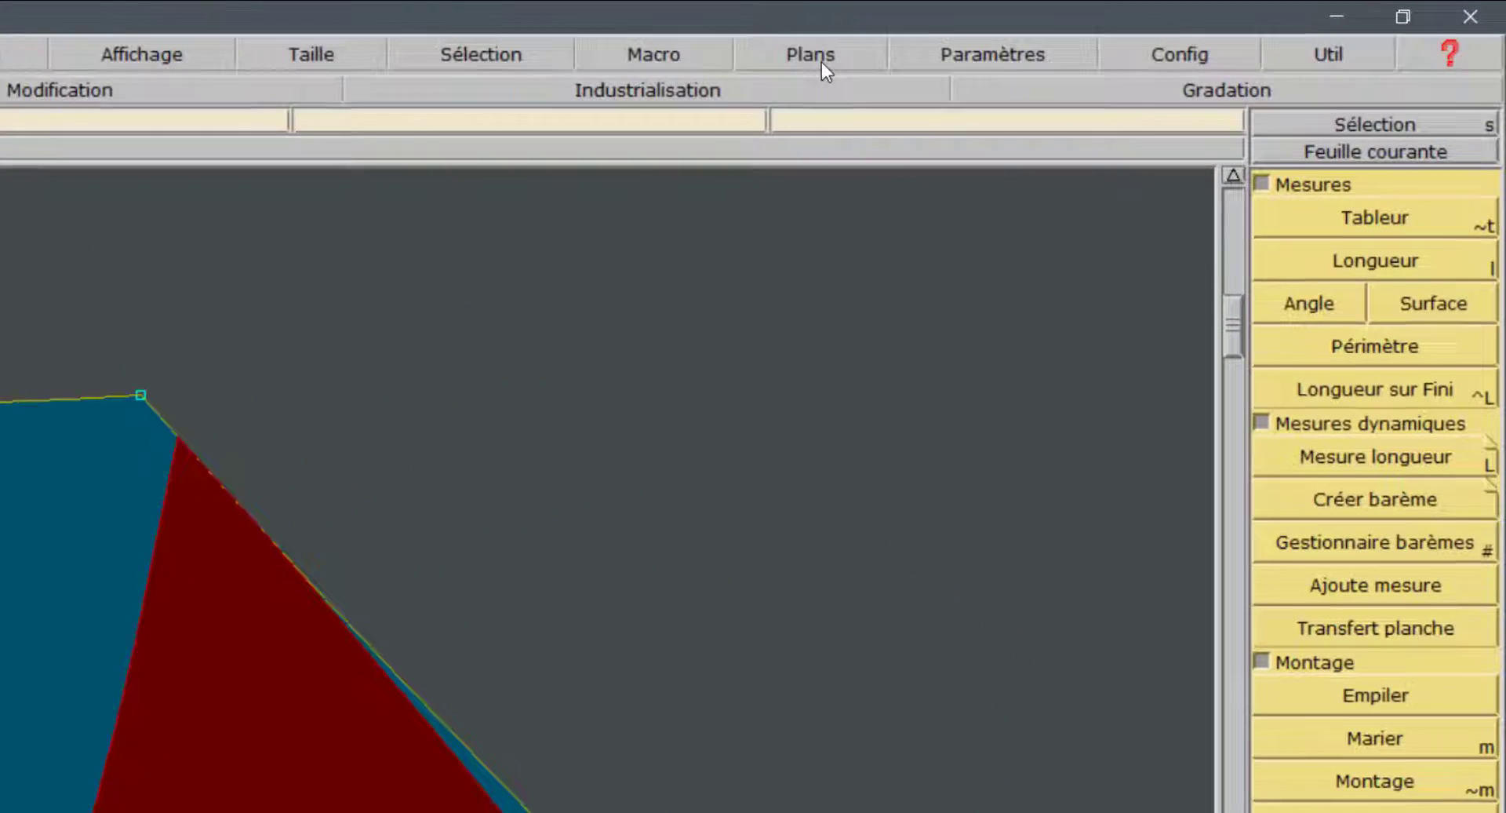
{"action": "left_click", "coordinate": [1008, 45]}
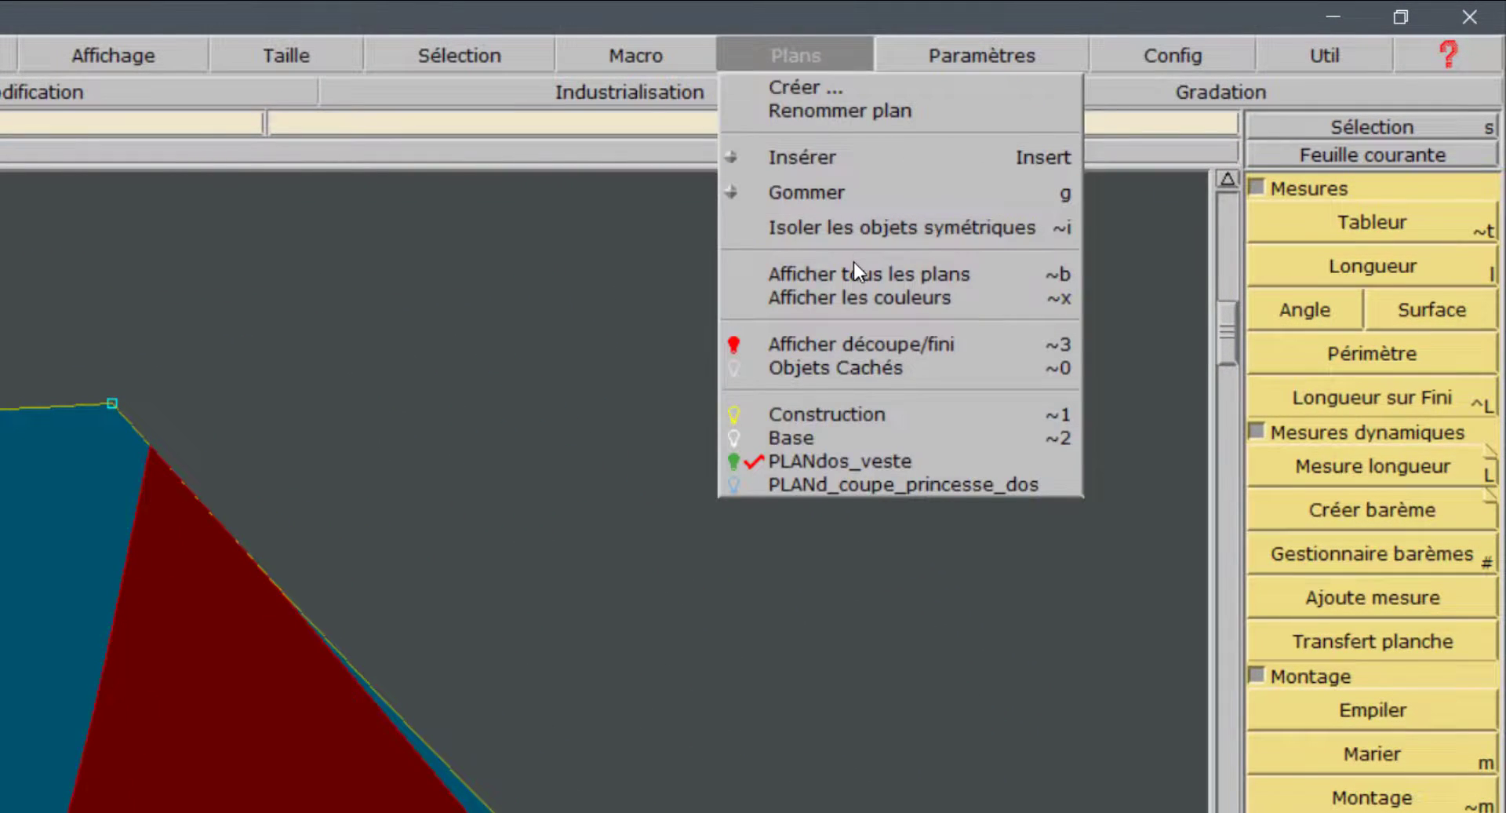
{"action": "left_click", "coordinate": [851, 344]}
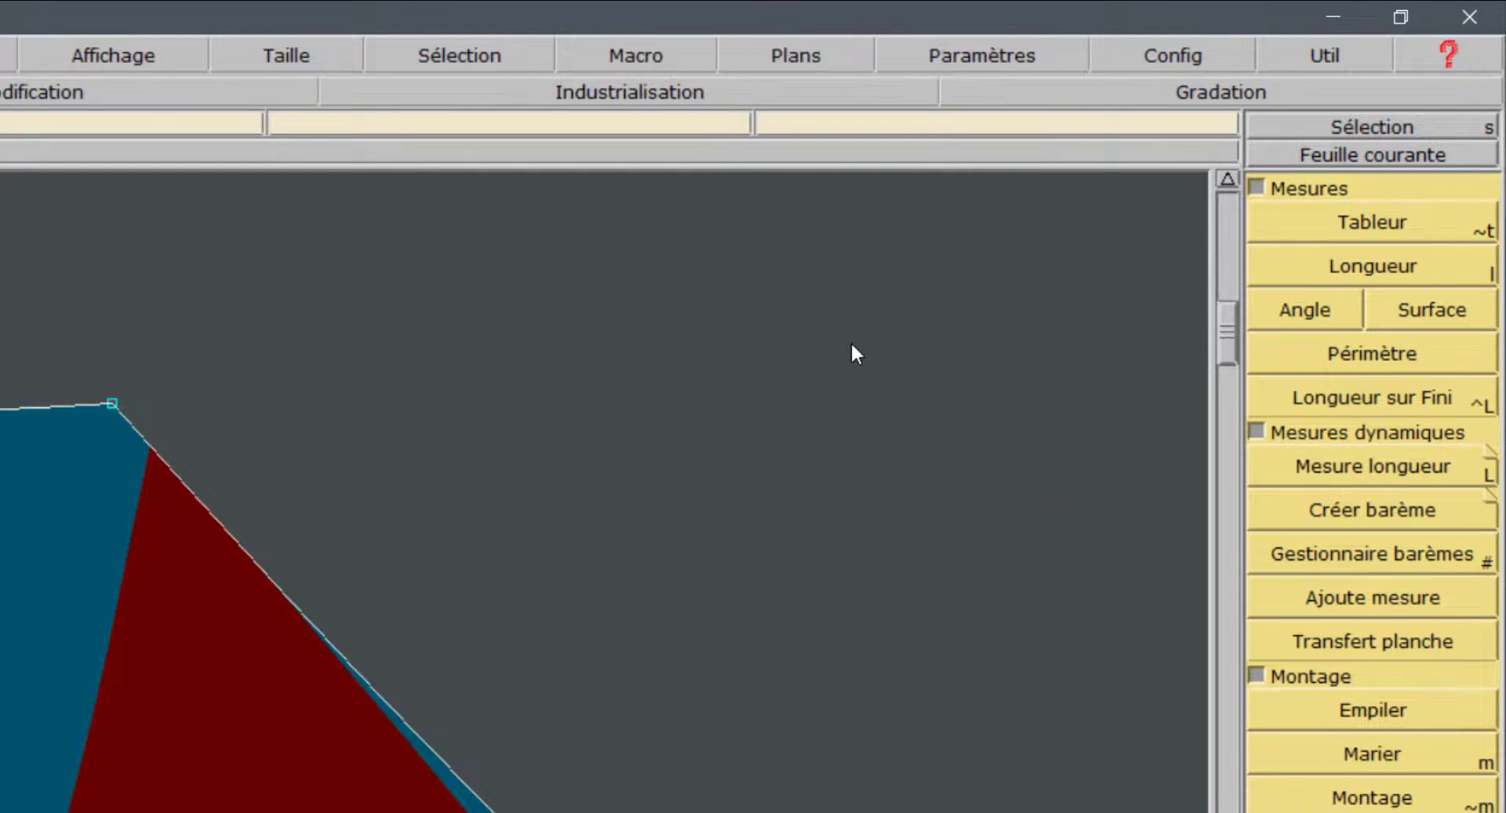
{"action": "left_click", "coordinate": [817, 54]}
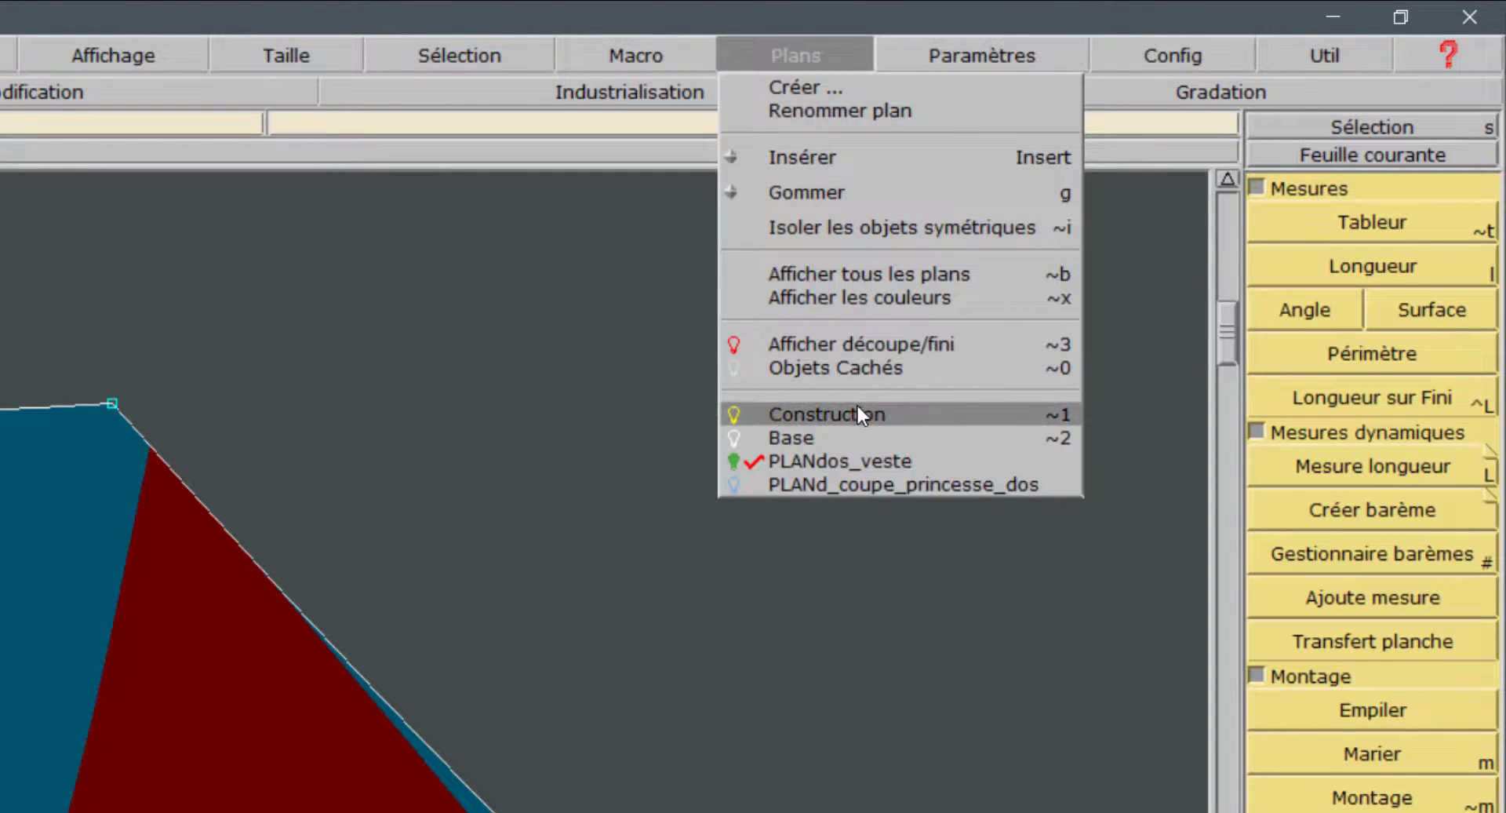
{"action": "left_click", "coordinate": [821, 345]}
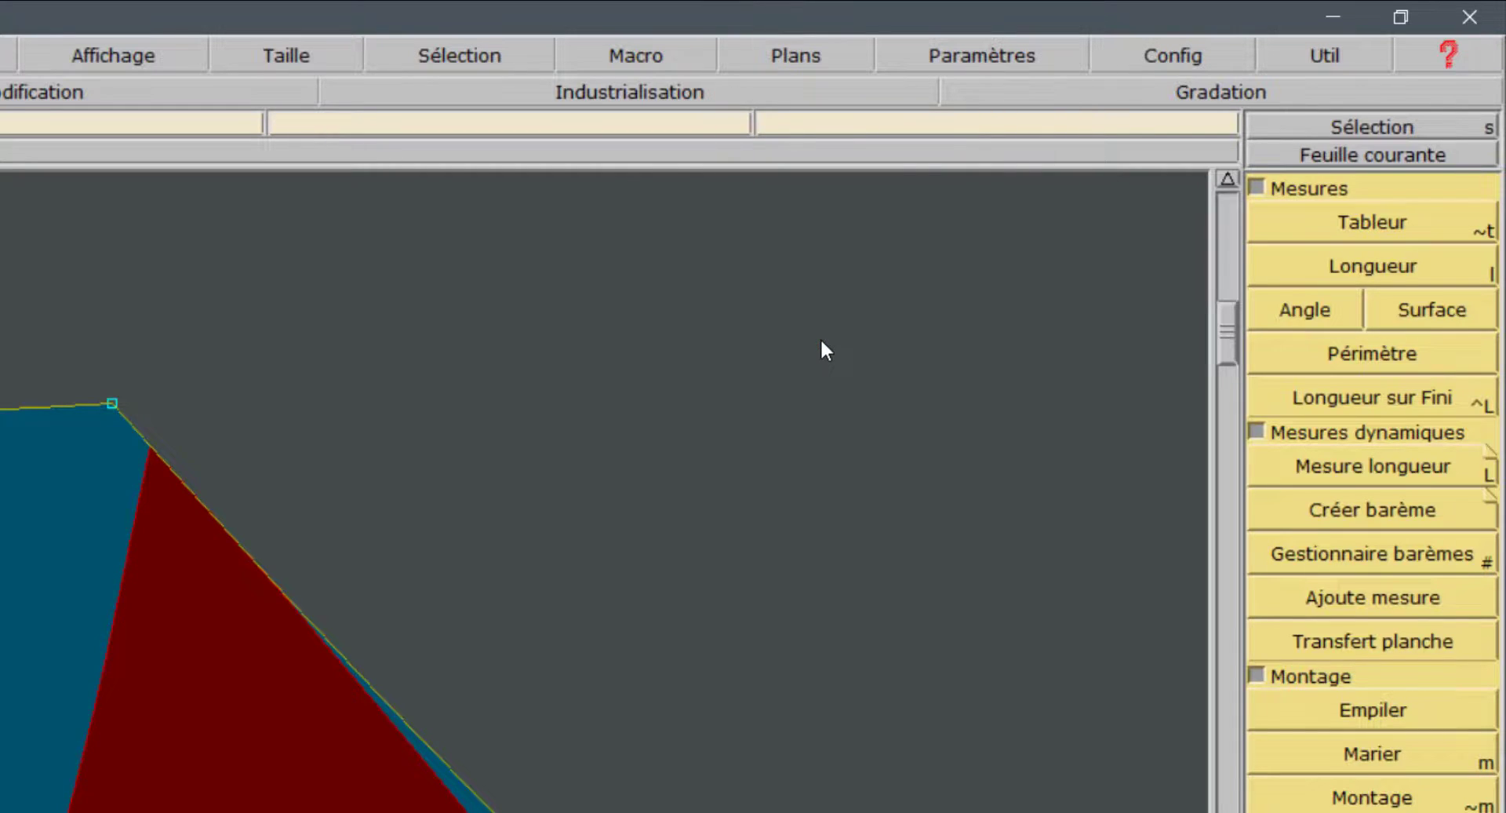
Step: Turn on the display of all plans for the assembled back pieces
{"action": "left_click", "coordinate": [786, 55]}
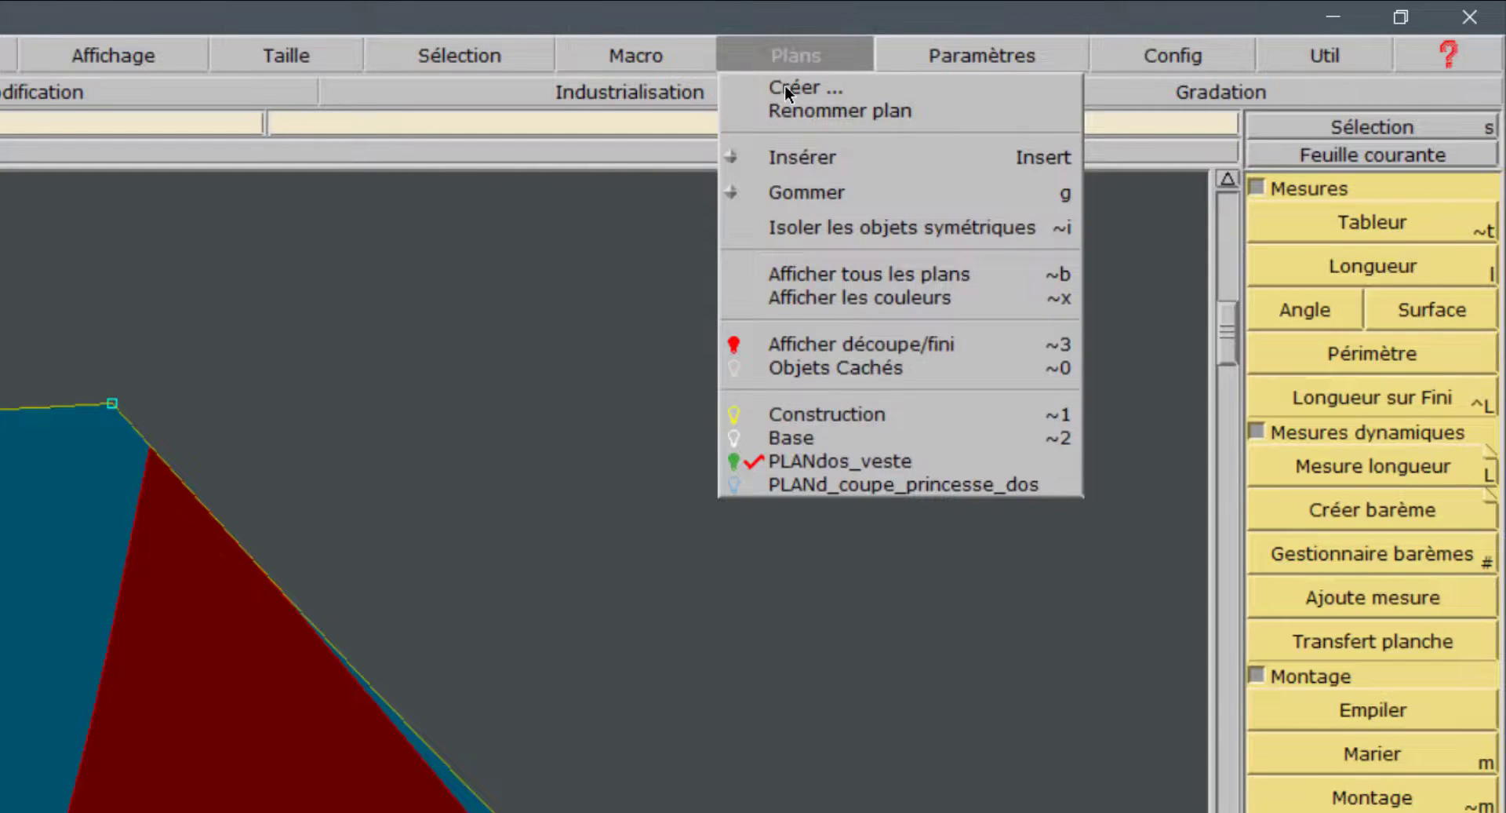
{"action": "left_click", "coordinate": [812, 276]}
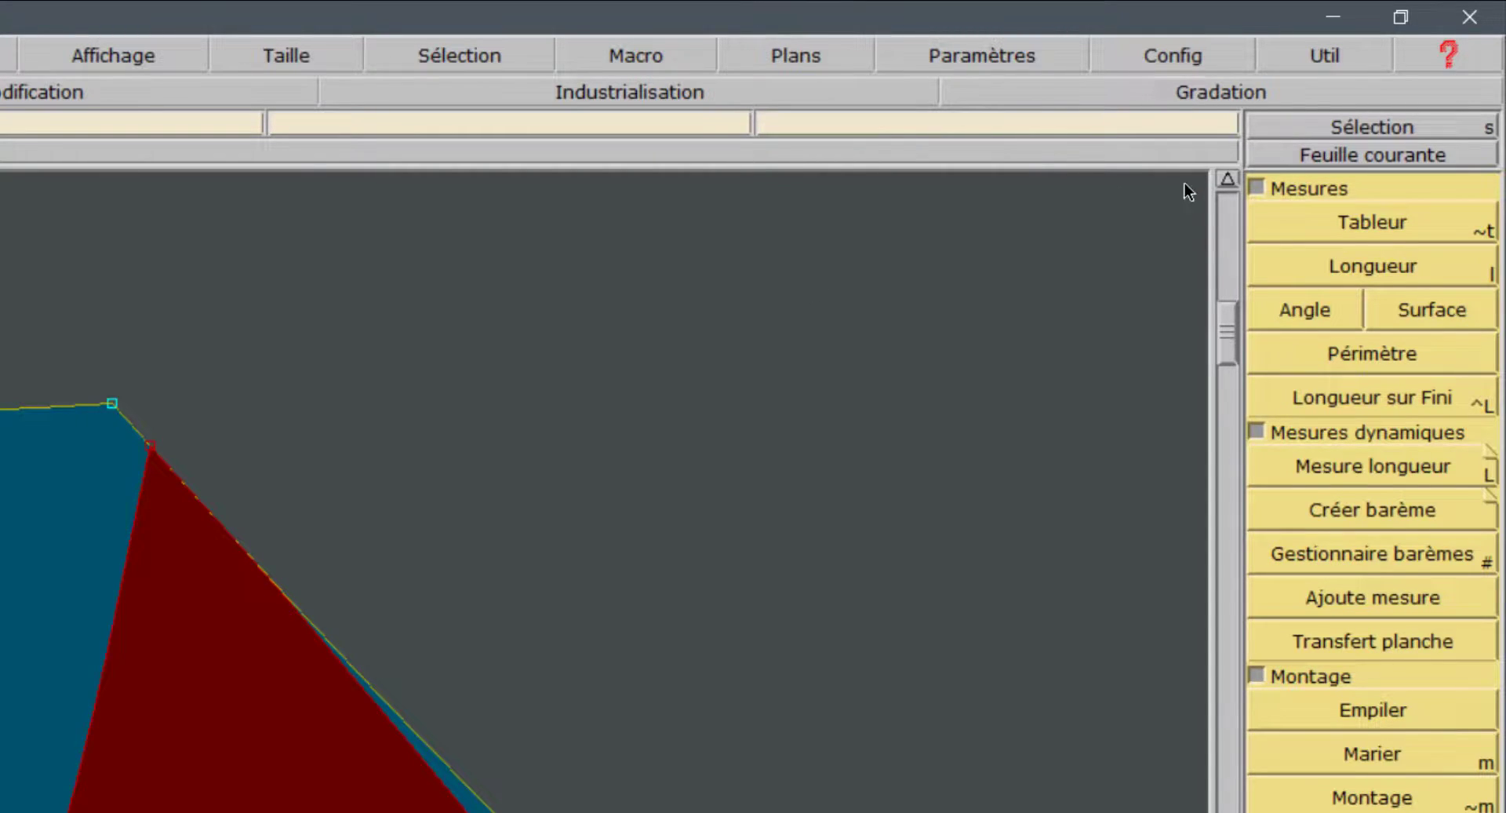
Step: Open the measurement table and clear all its existing entries
{"action": "left_click", "coordinate": [1382, 270]}
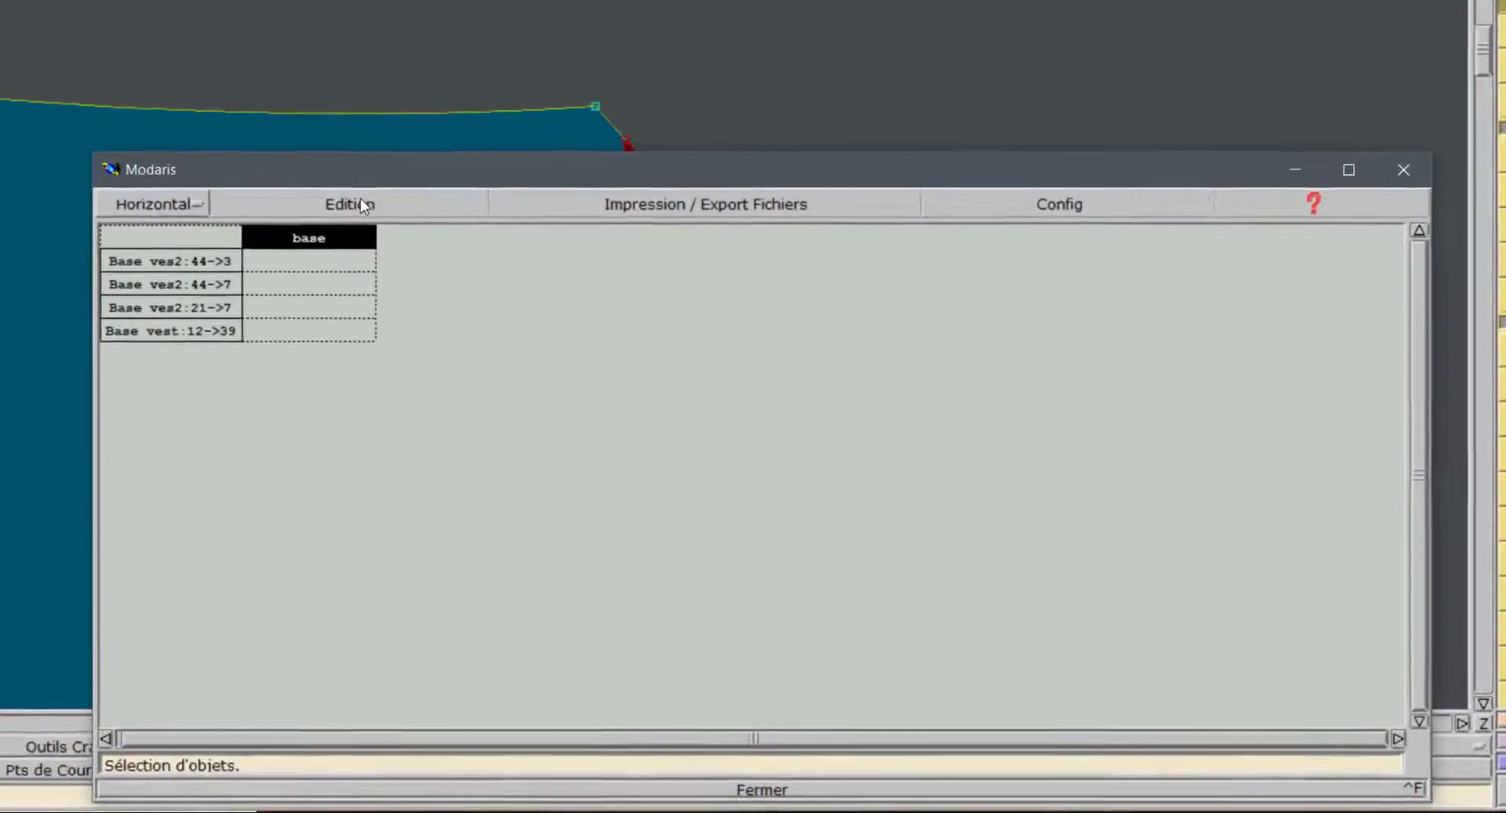
{"action": "left_click", "coordinate": [434, 331]}
{"action": "left_click", "coordinate": [192, 248]}
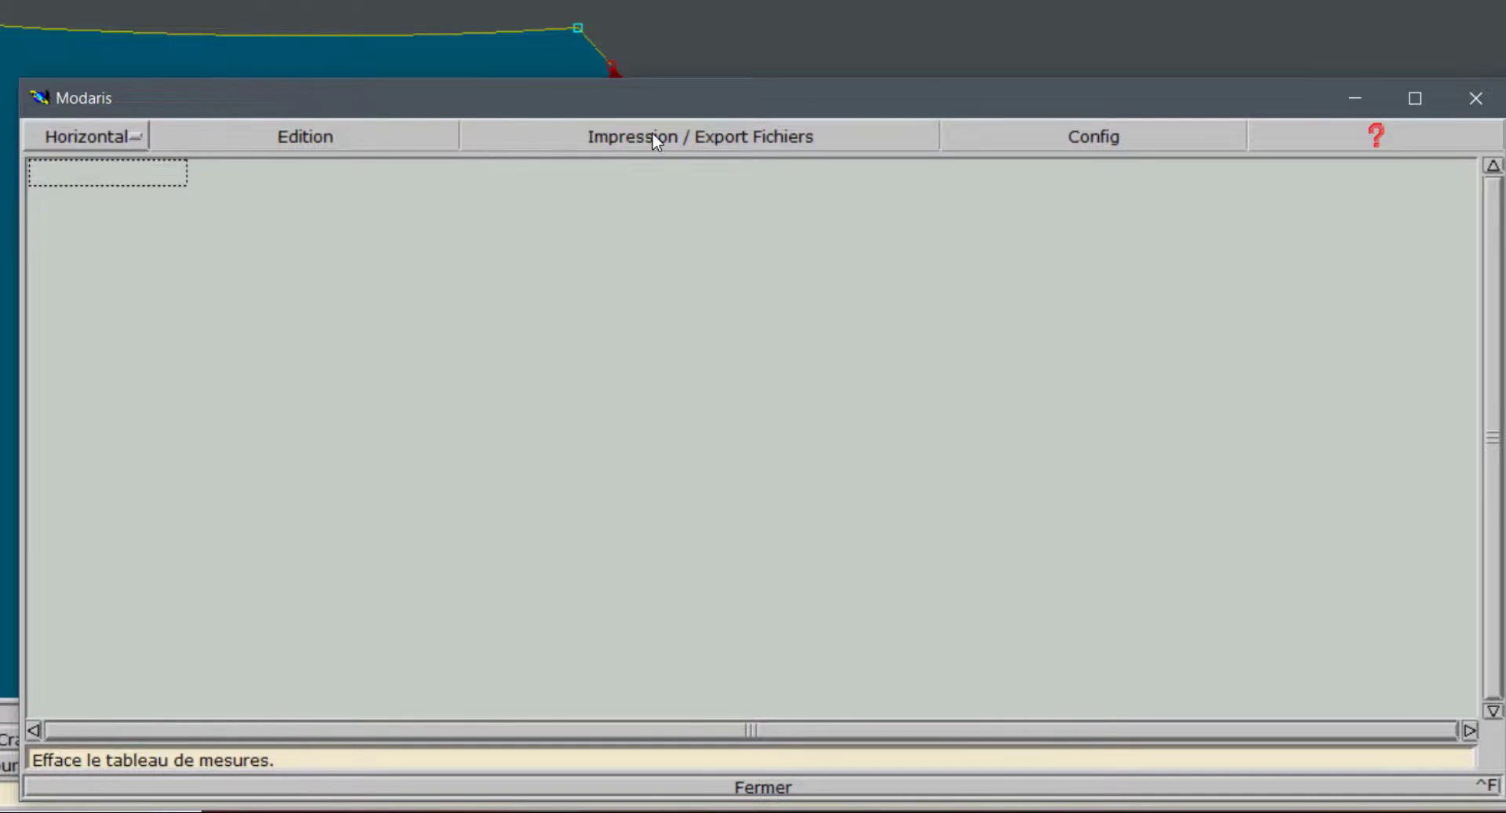
Step: Configure the measurement table to display longueur, dl, dx and dy, and close the table
{"action": "left_click", "coordinate": [1053, 135]}
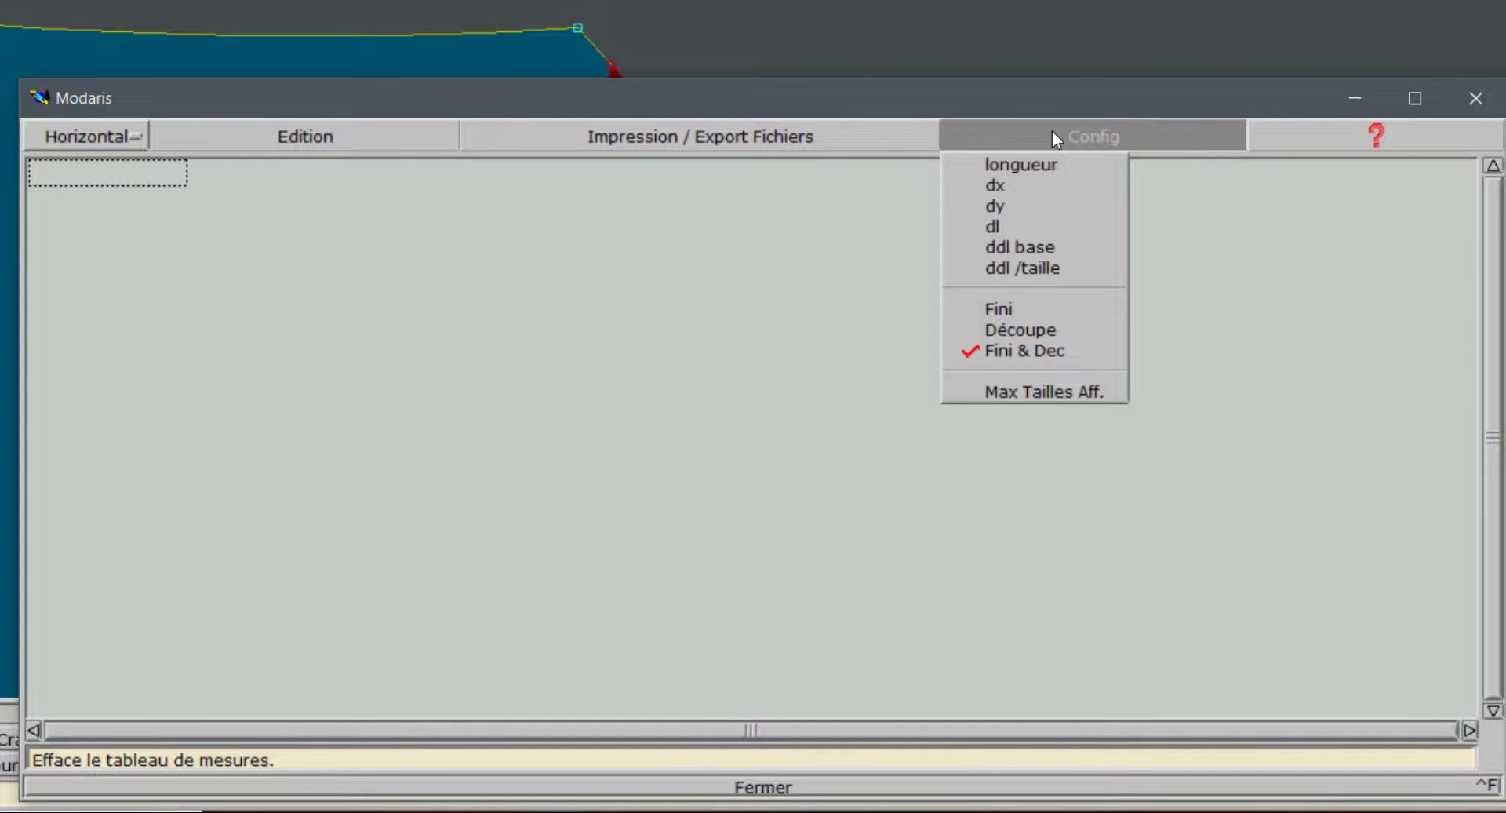
{"action": "left_click", "coordinate": [1039, 169]}
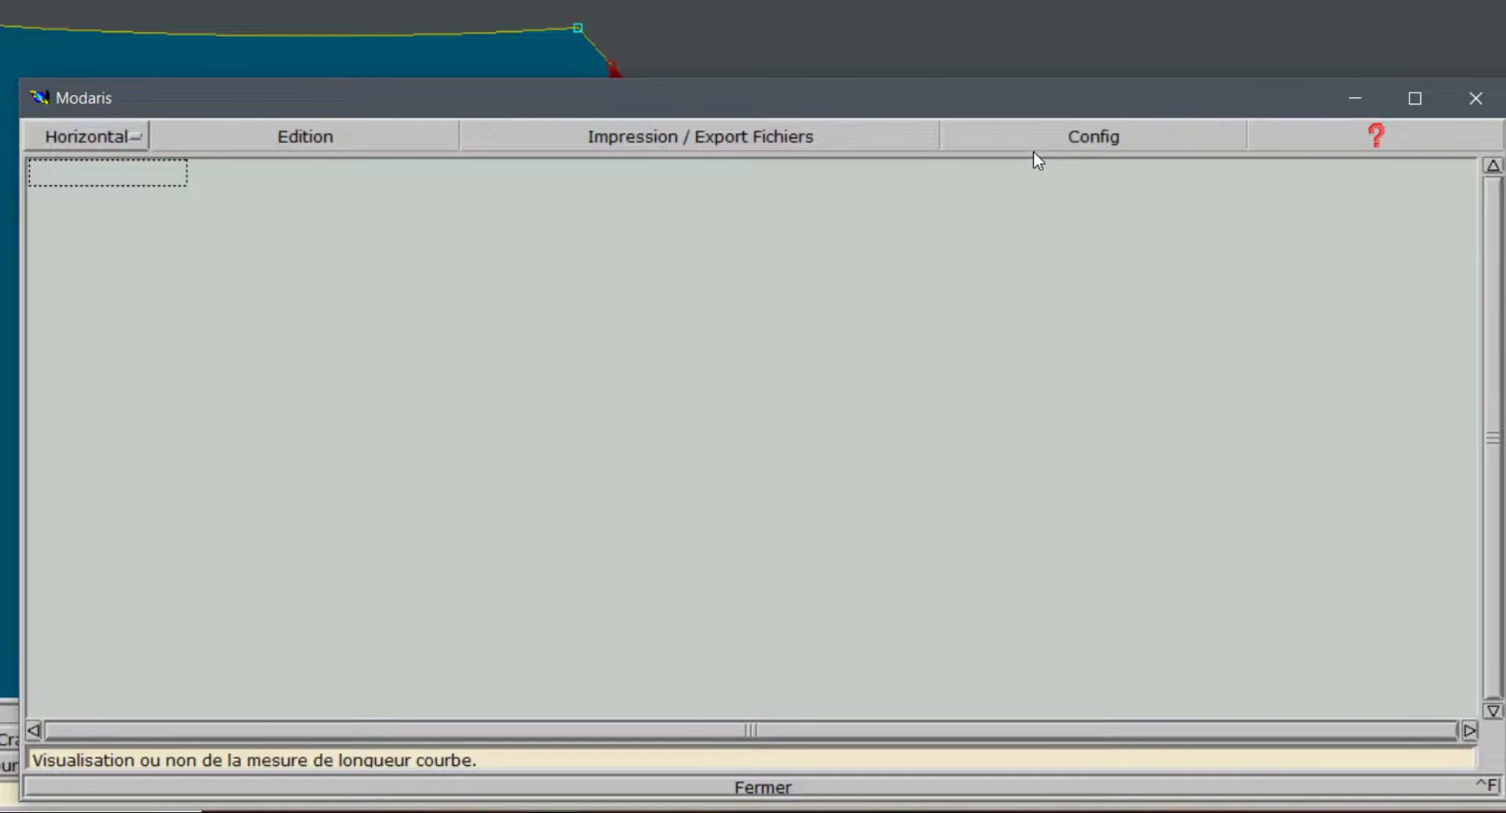
{"action": "left_click", "coordinate": [1028, 140]}
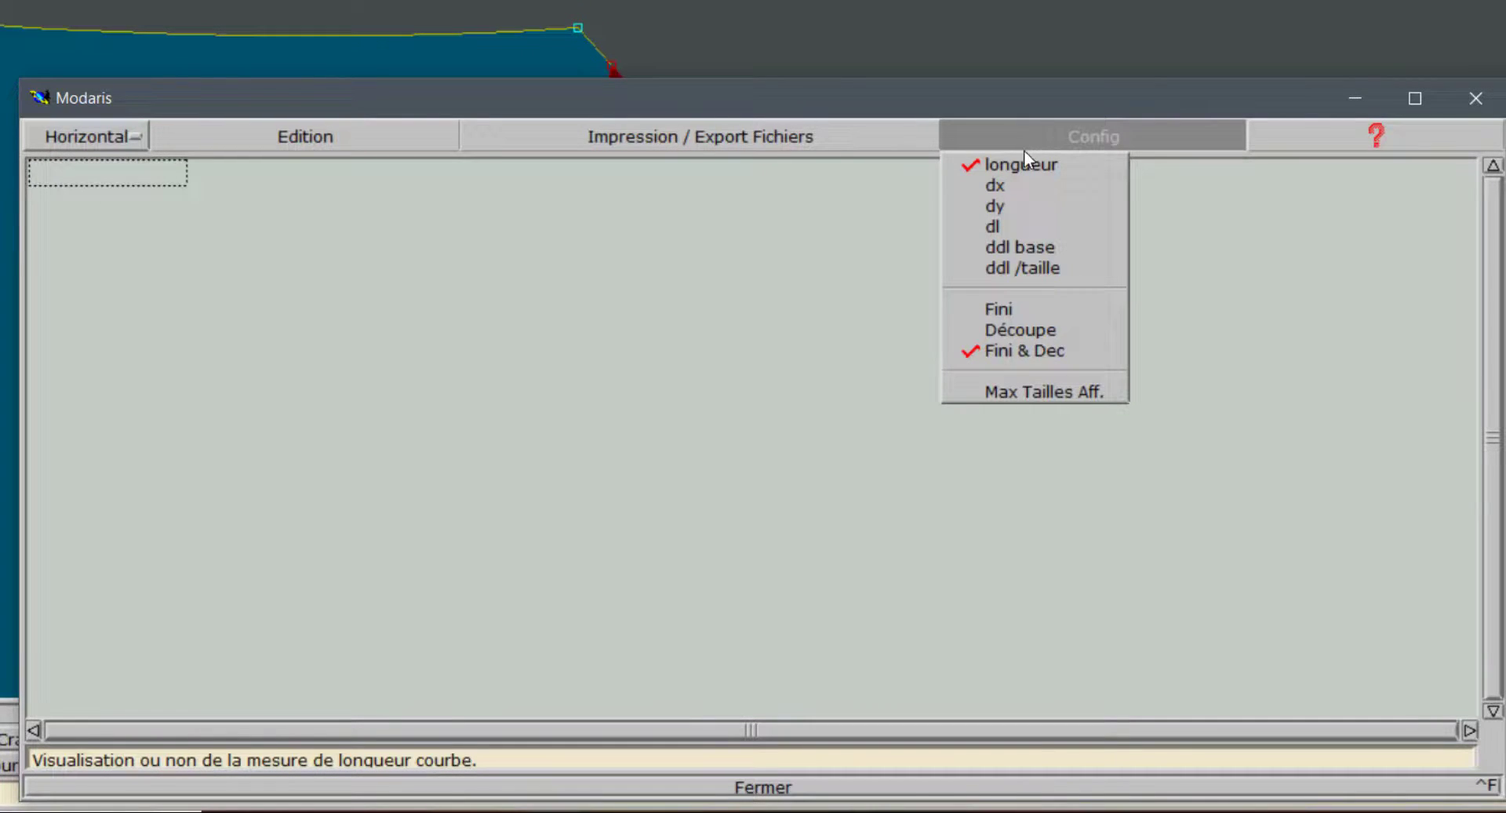
{"action": "left_click", "coordinate": [996, 225]}
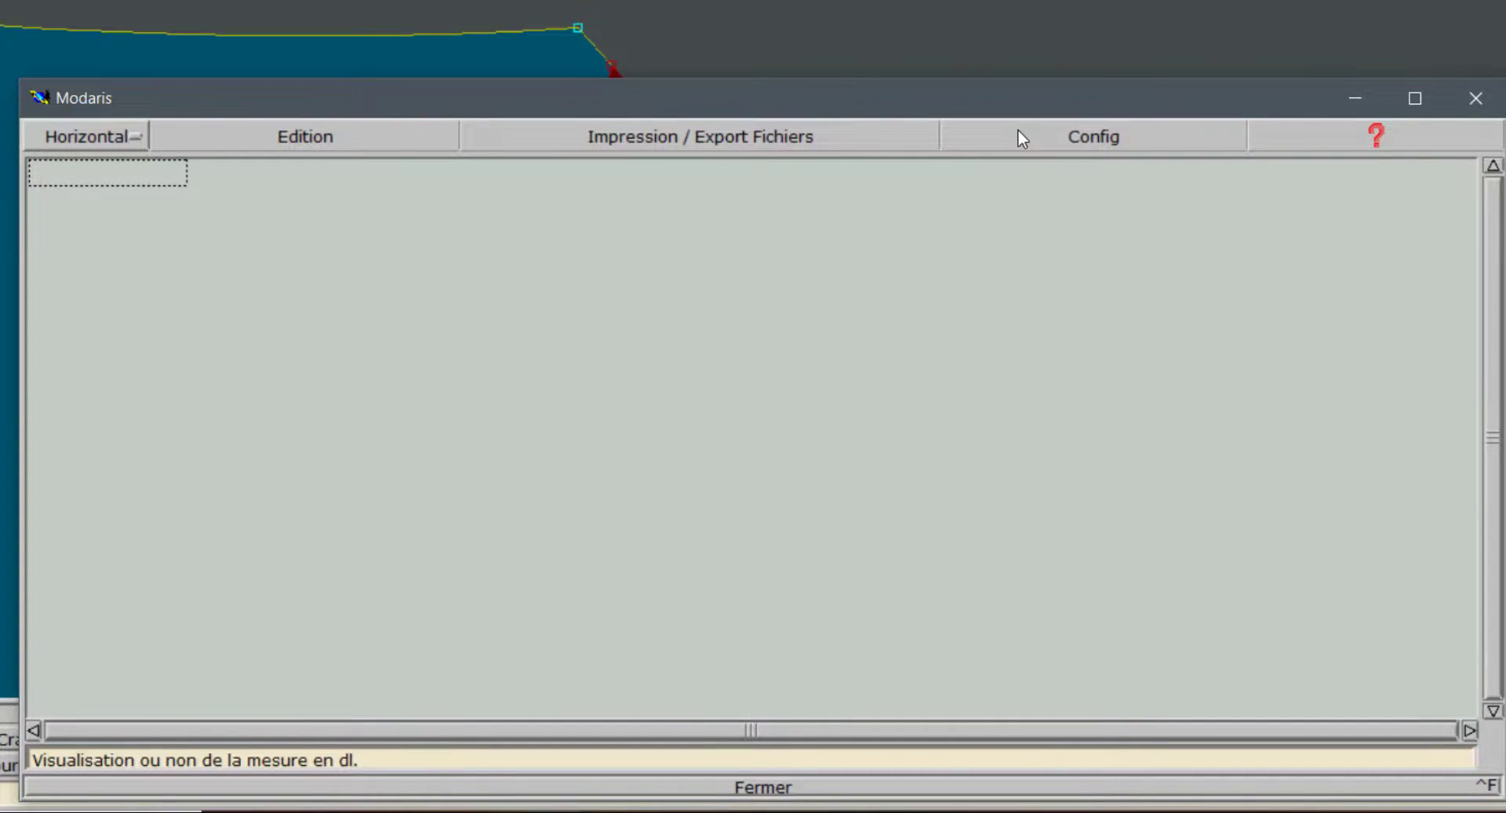
{"action": "left_click", "coordinate": [1018, 130]}
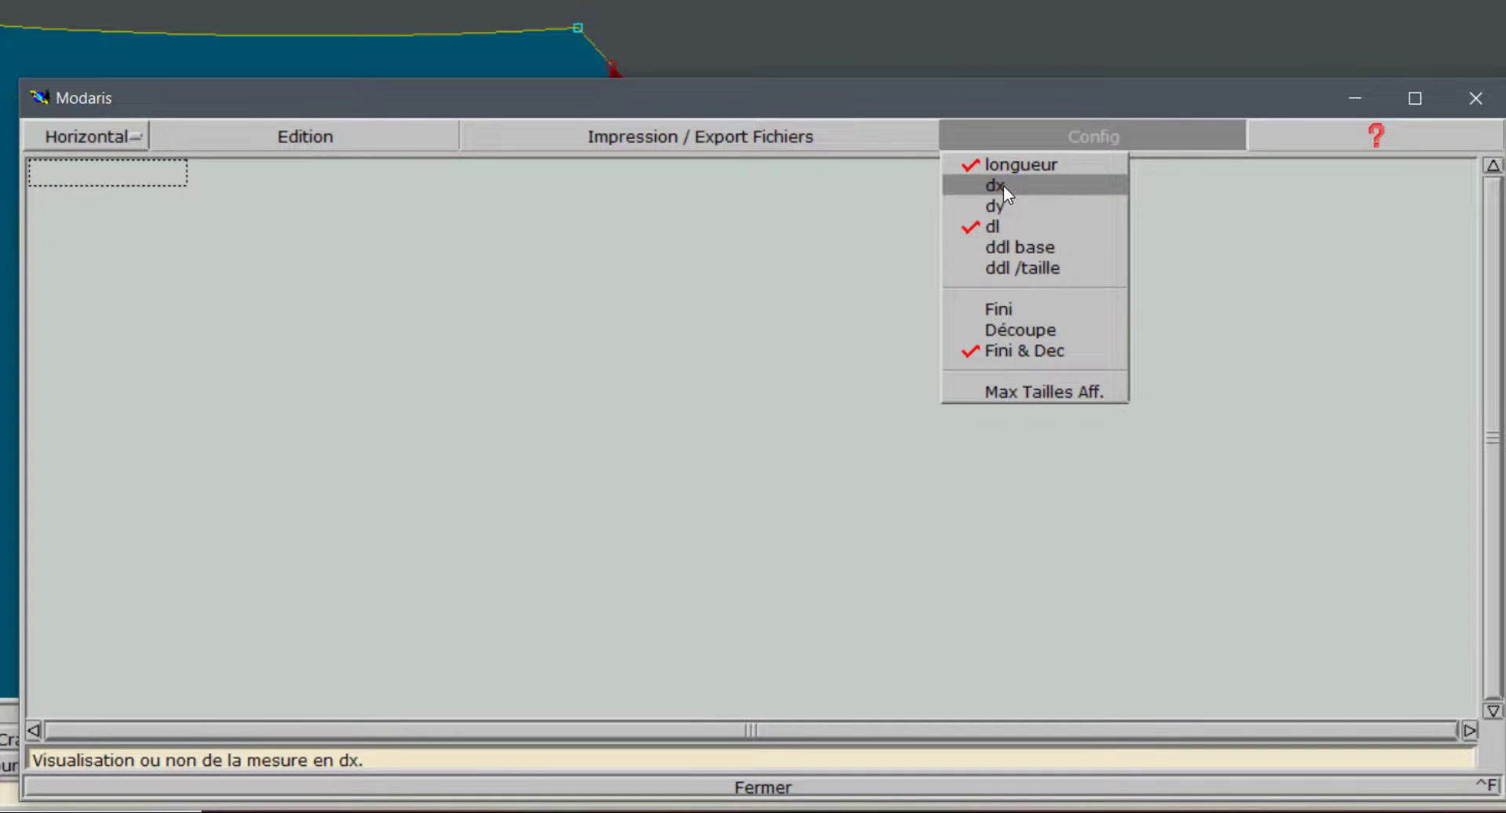
{"action": "left_click", "coordinate": [996, 185]}
{"action": "left_click", "coordinate": [1013, 142]}
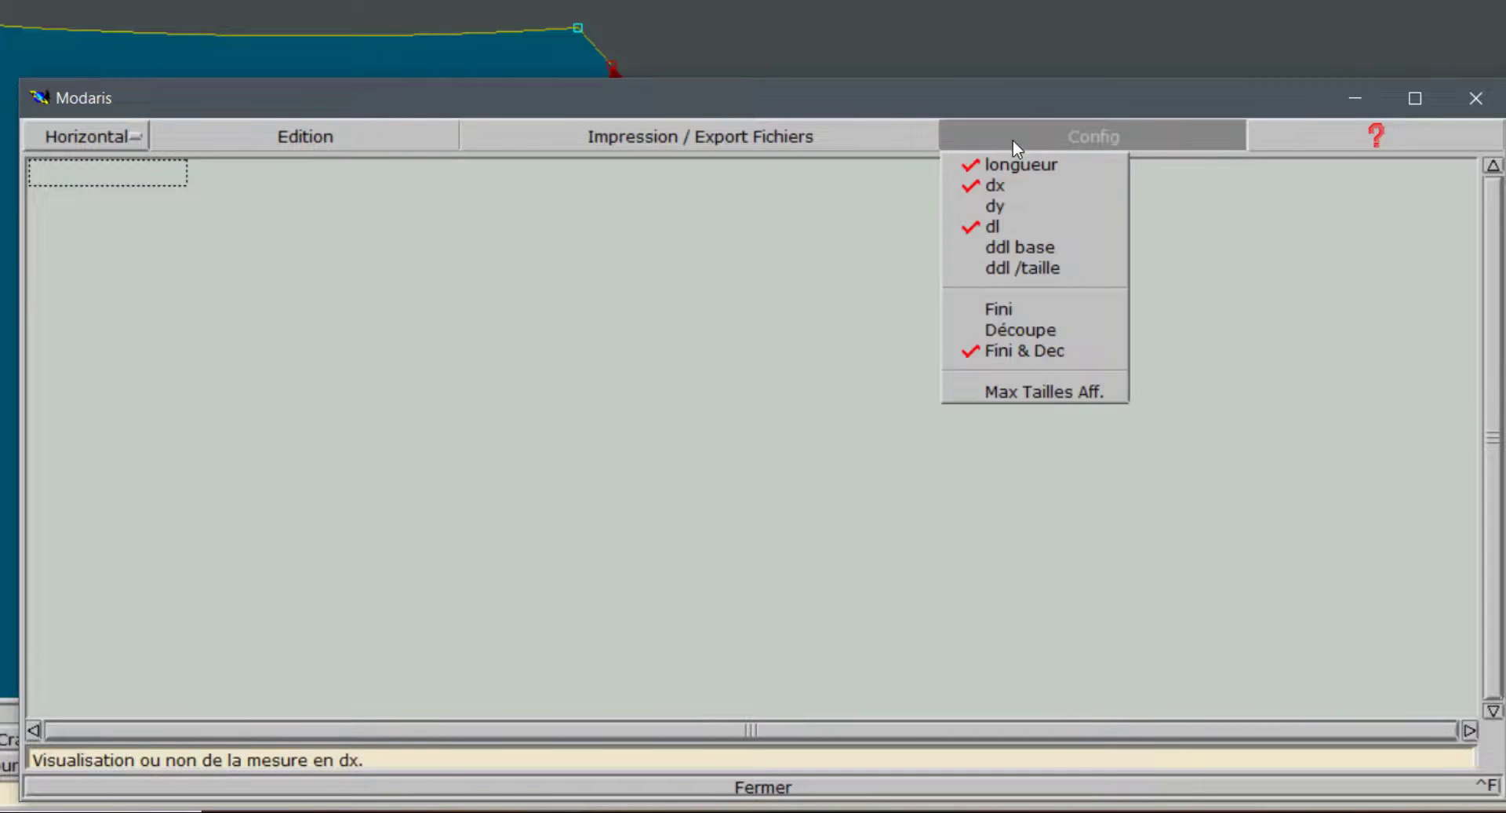
{"action": "left_click", "coordinate": [1013, 205]}
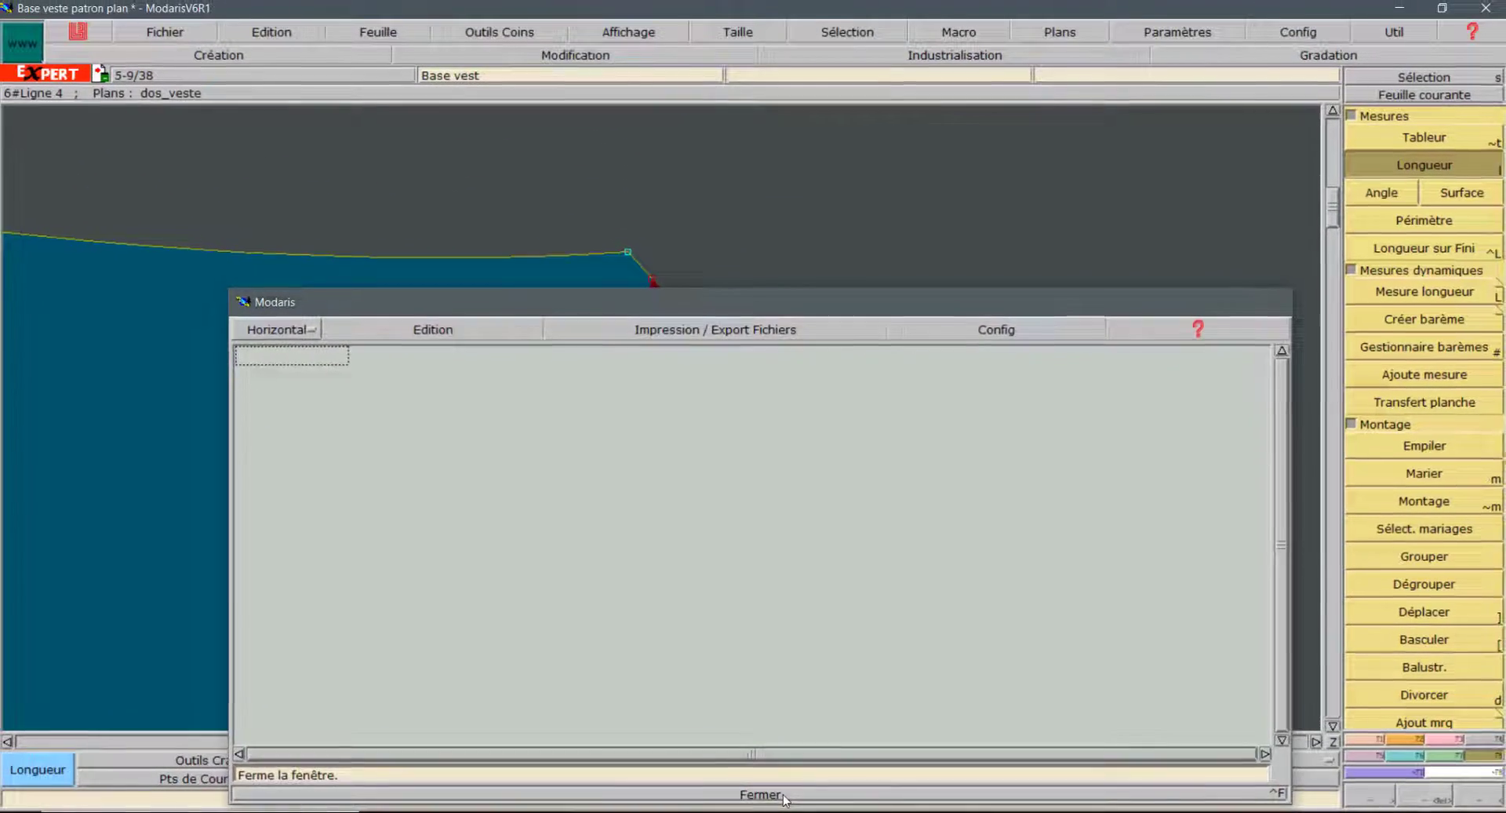
{"action": "left_click", "coordinate": [792, 792]}
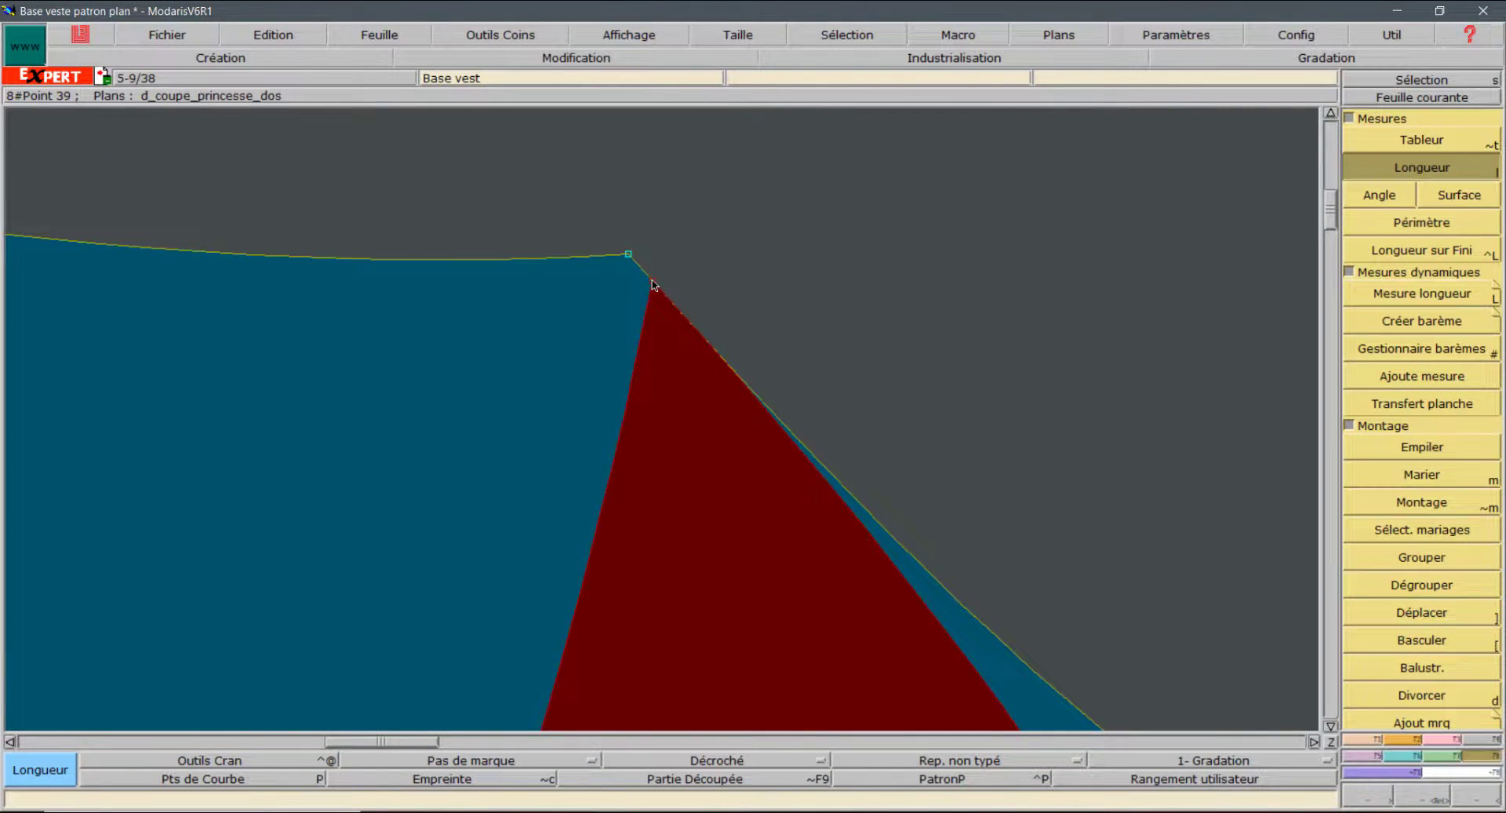
Step: Measure the gap between the side-back's armhole tip and the centre-back's armhole corner, check it in the measurement table, and close the table
{"action": "left_click", "coordinate": [629, 256]}
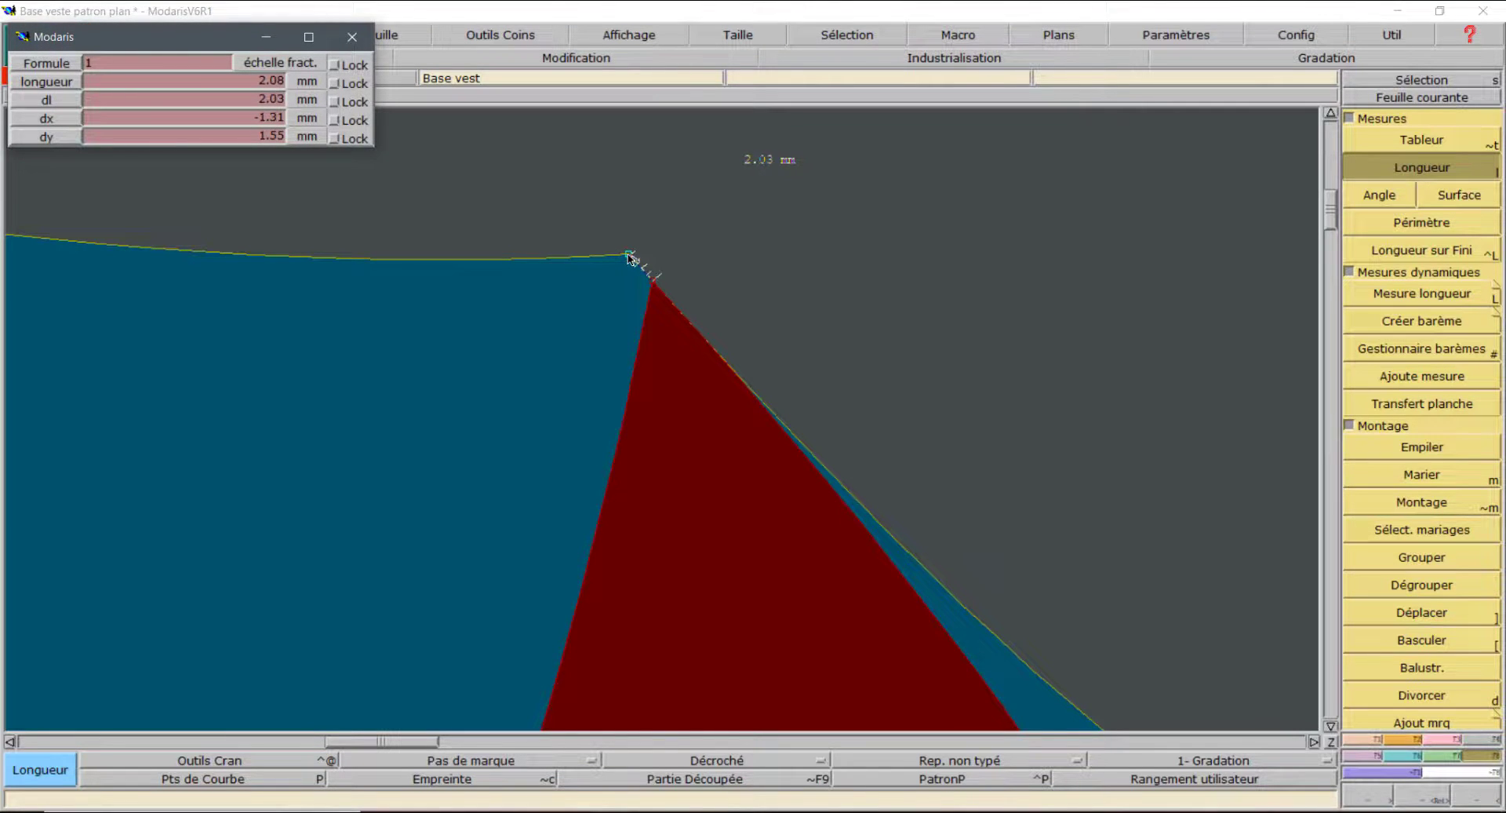
{"action": "left_click", "coordinate": [629, 255]}
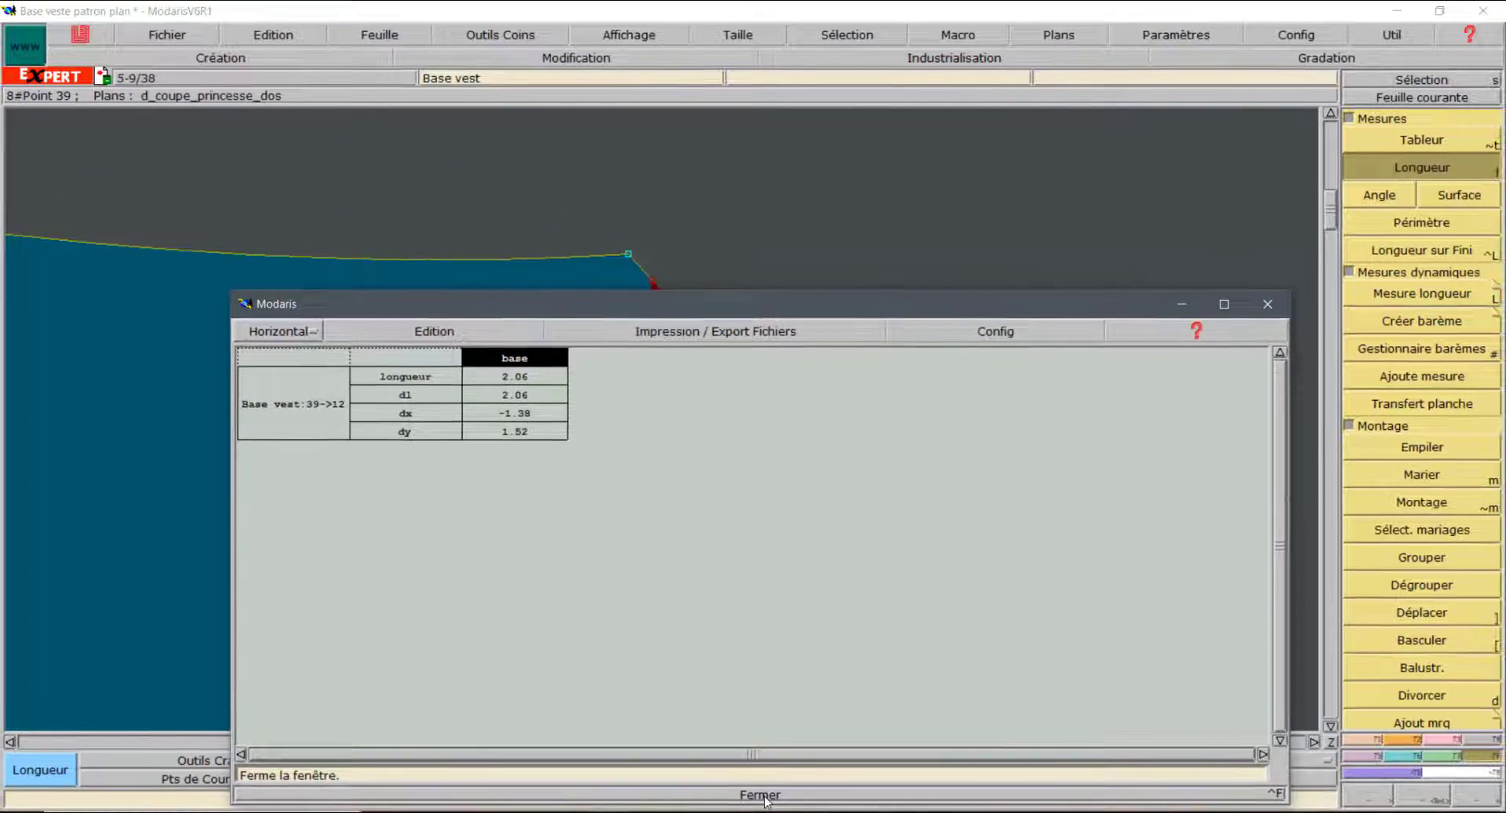
{"action": "left_click", "coordinate": [766, 795]}
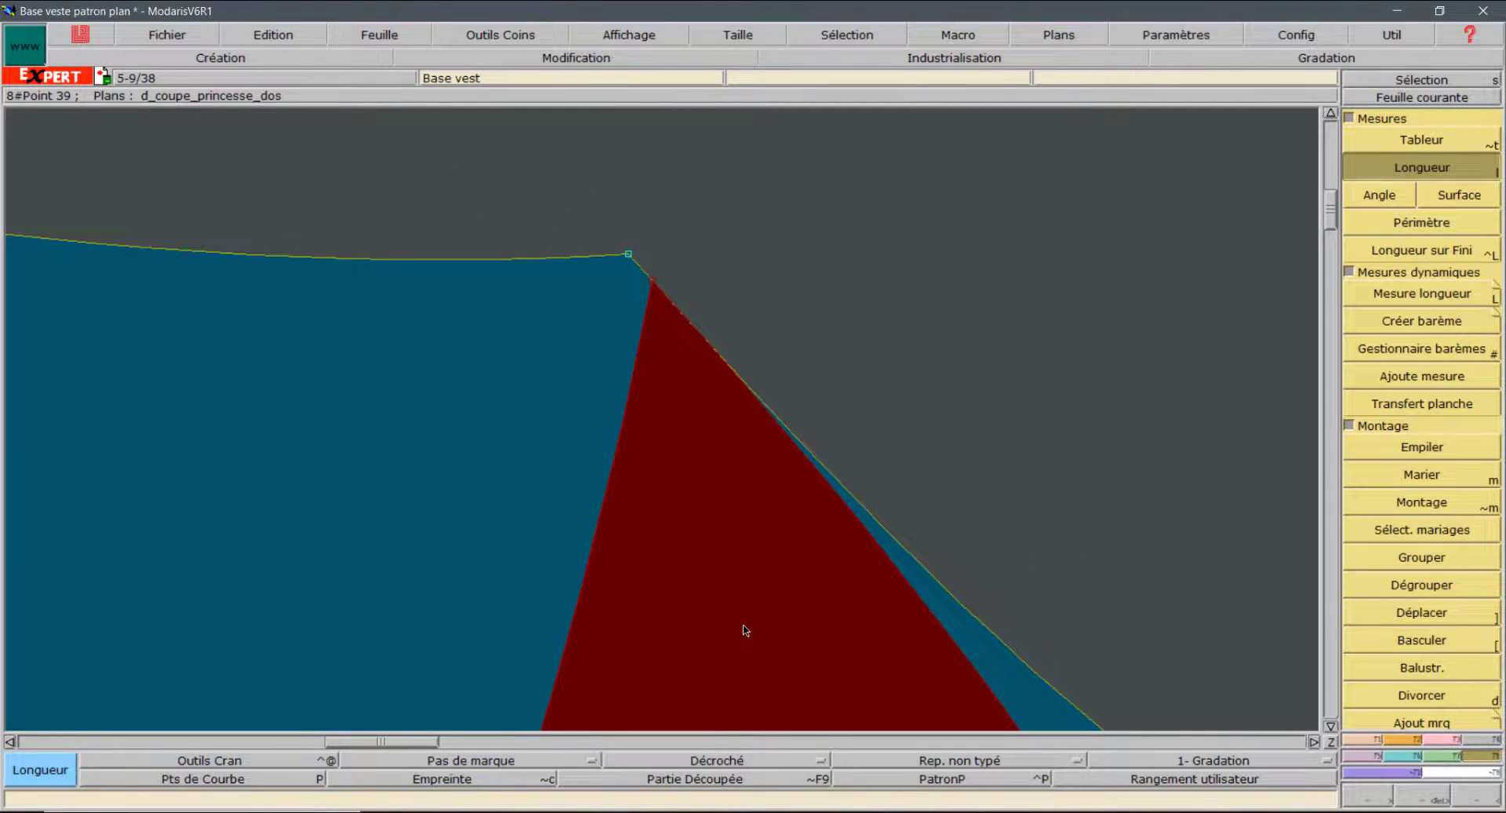
Step: Divorce the side-back piece from the centre-back and rearrange the sheets so both pieces lie separately
{"action": "key", "text": "j"}
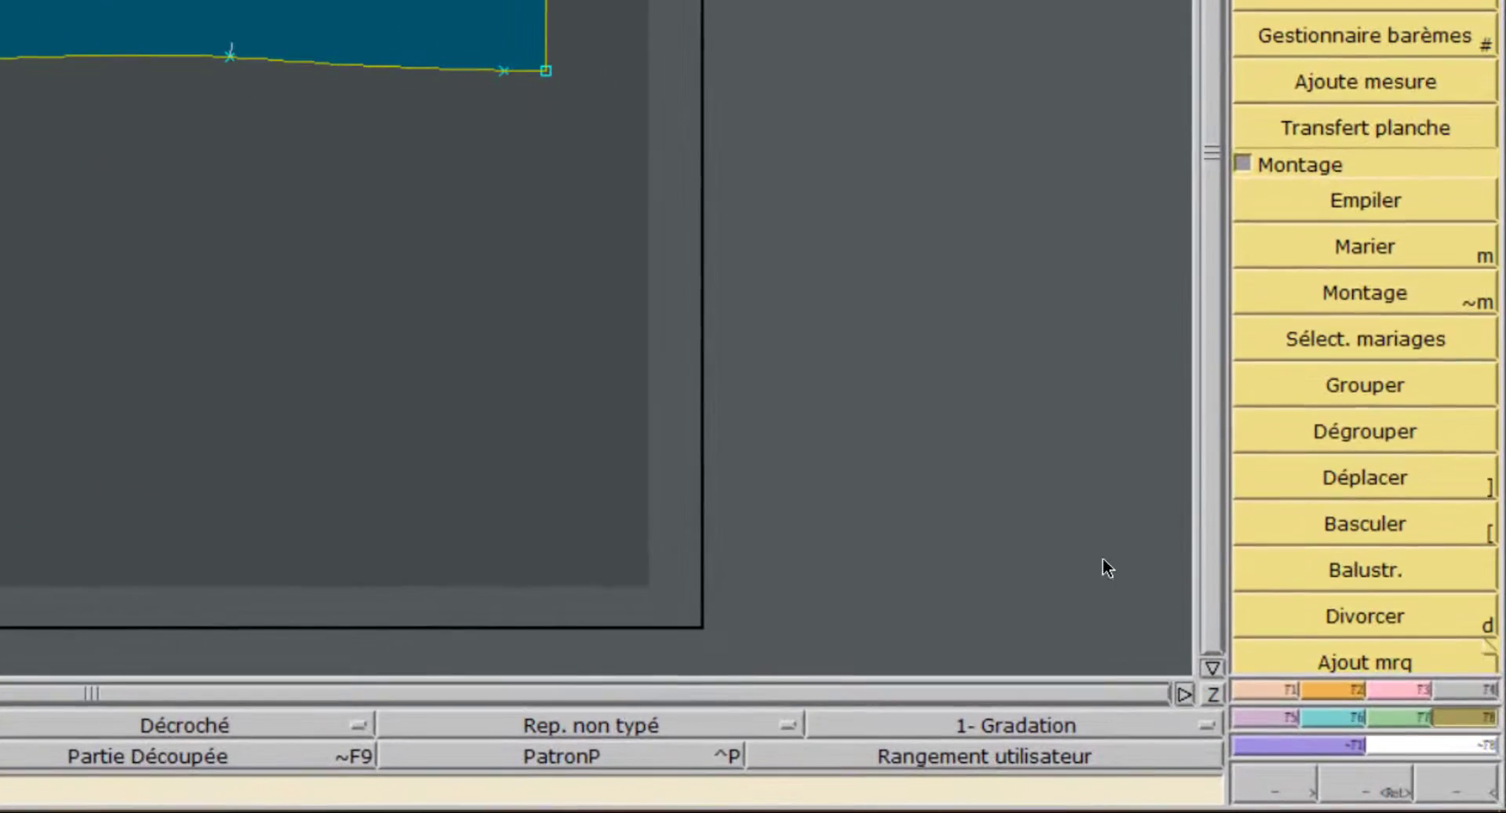
{"action": "left_click", "coordinate": [1347, 615]}
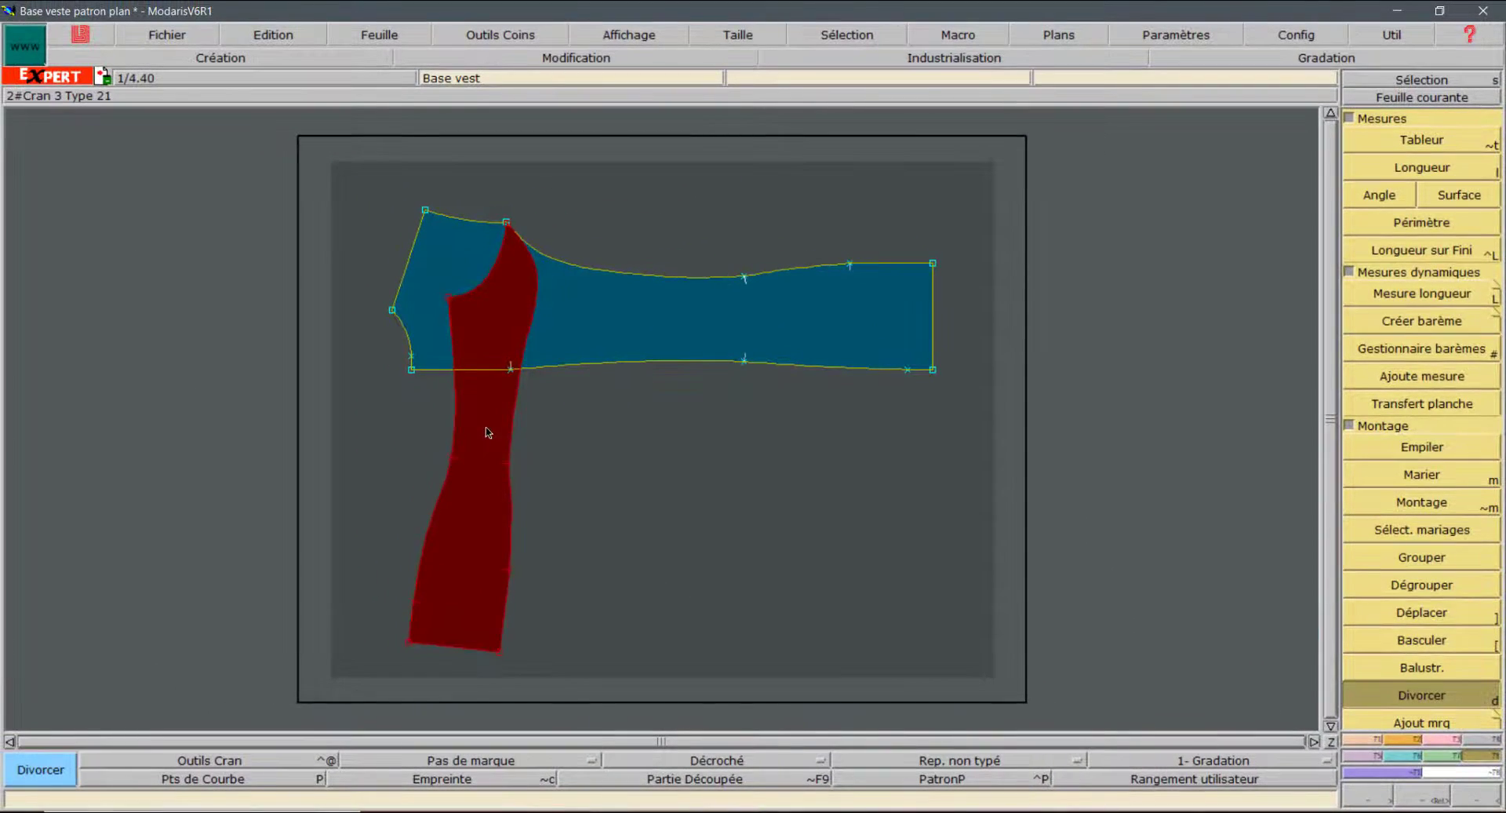
{"action": "left_click", "coordinate": [413, 404]}
{"action": "key", "text": "8"}
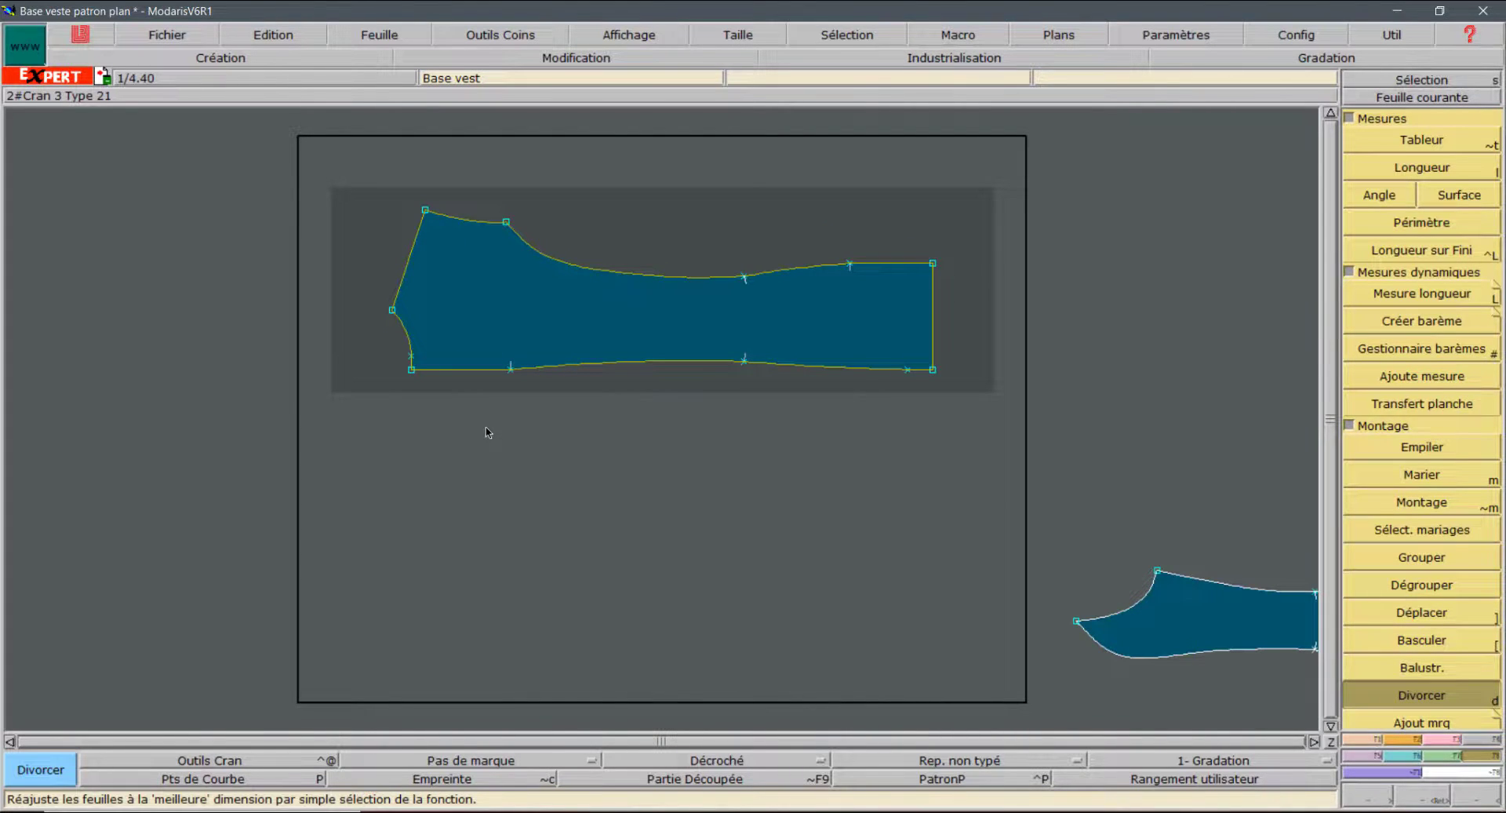
{"action": "key", "text": "j"}
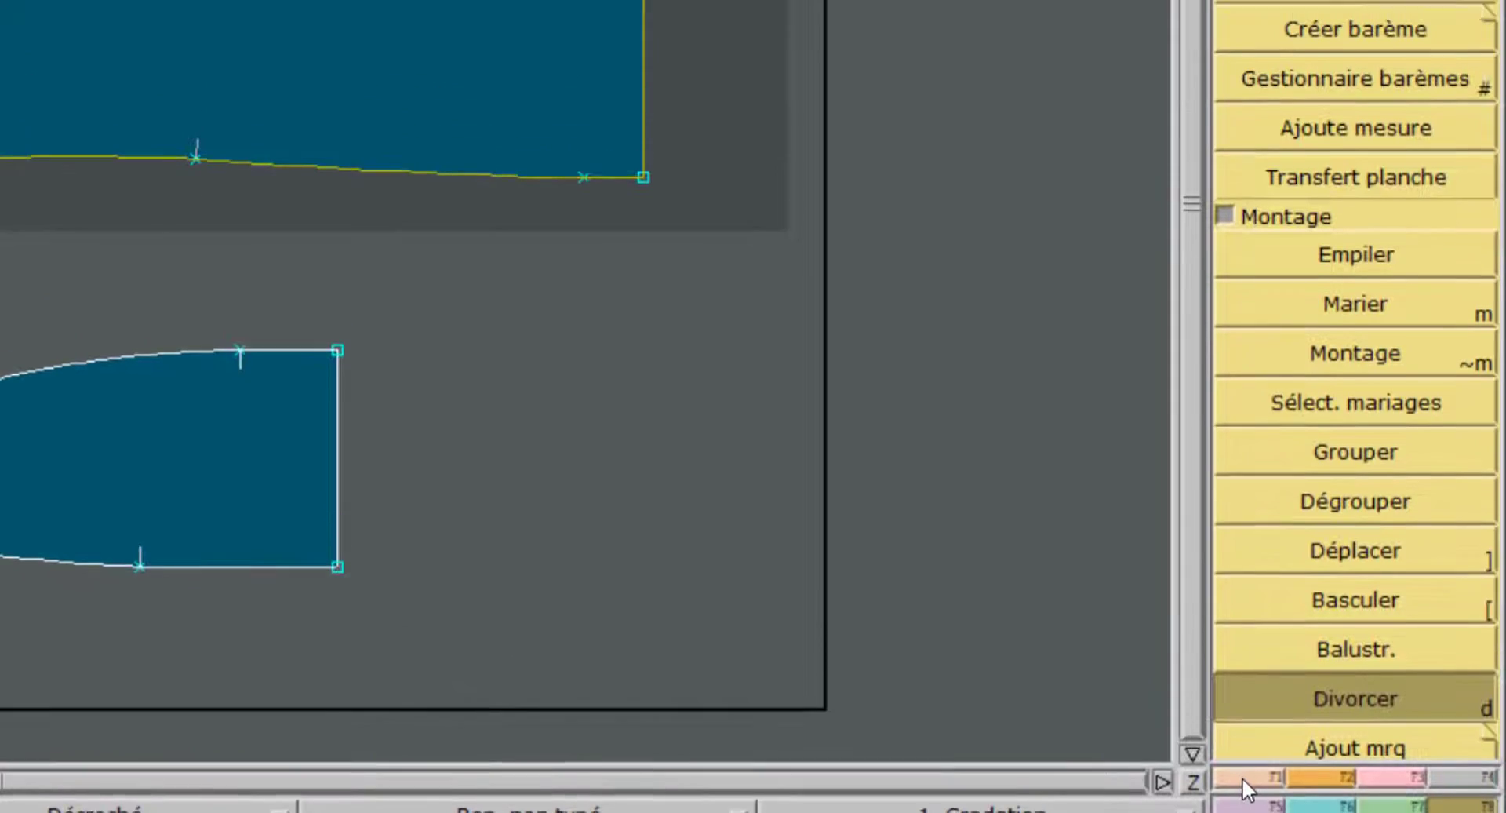
Step: Add a developed point on the centre-back's princess seam, 60 mm along the line from the armhole corner
{"action": "left_click", "coordinate": [1240, 767]}
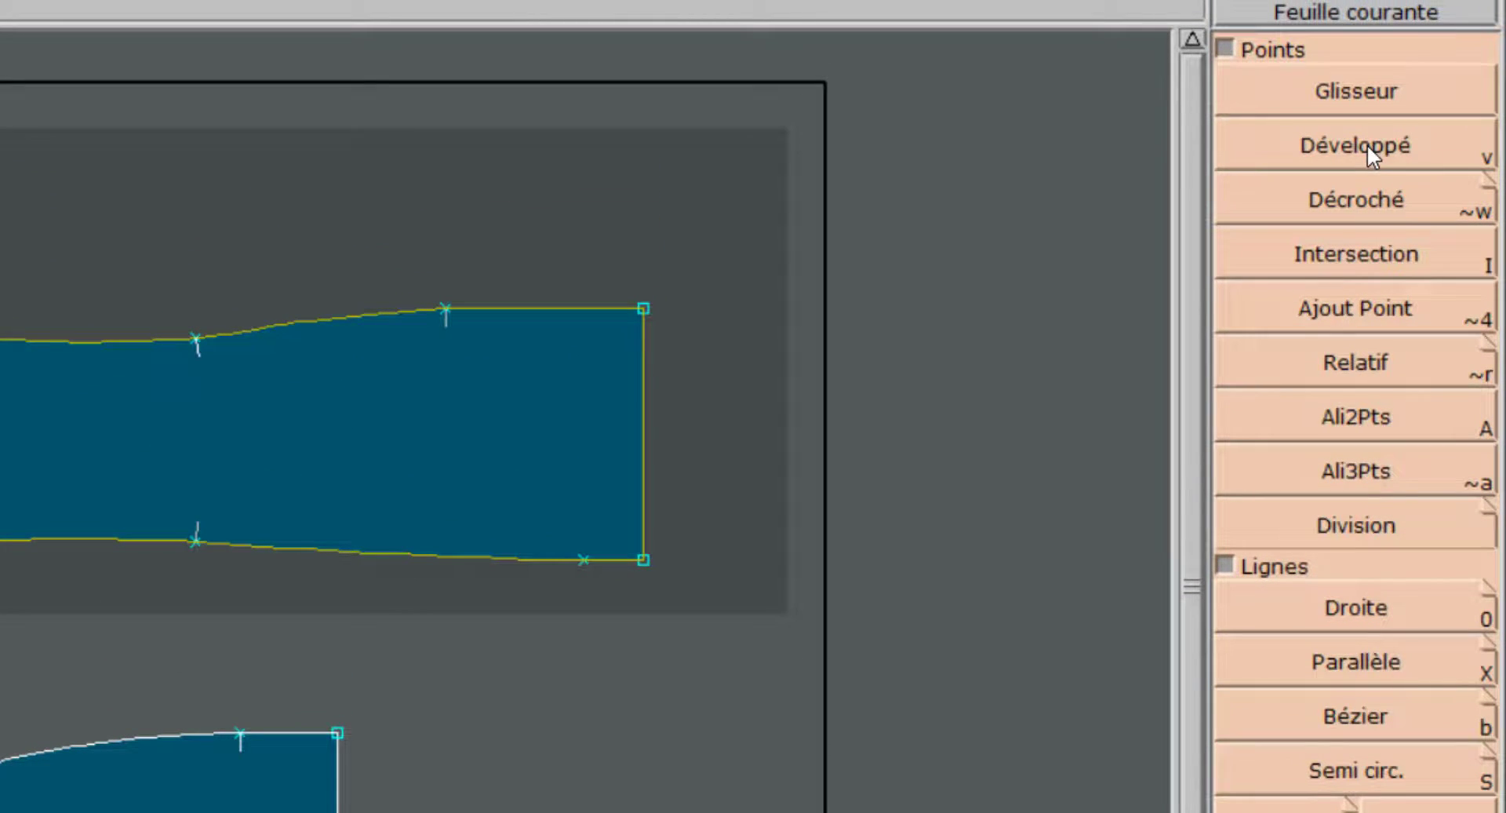
{"action": "left_click", "coordinate": [1367, 148]}
{"action": "left_click", "coordinate": [420, 68]}
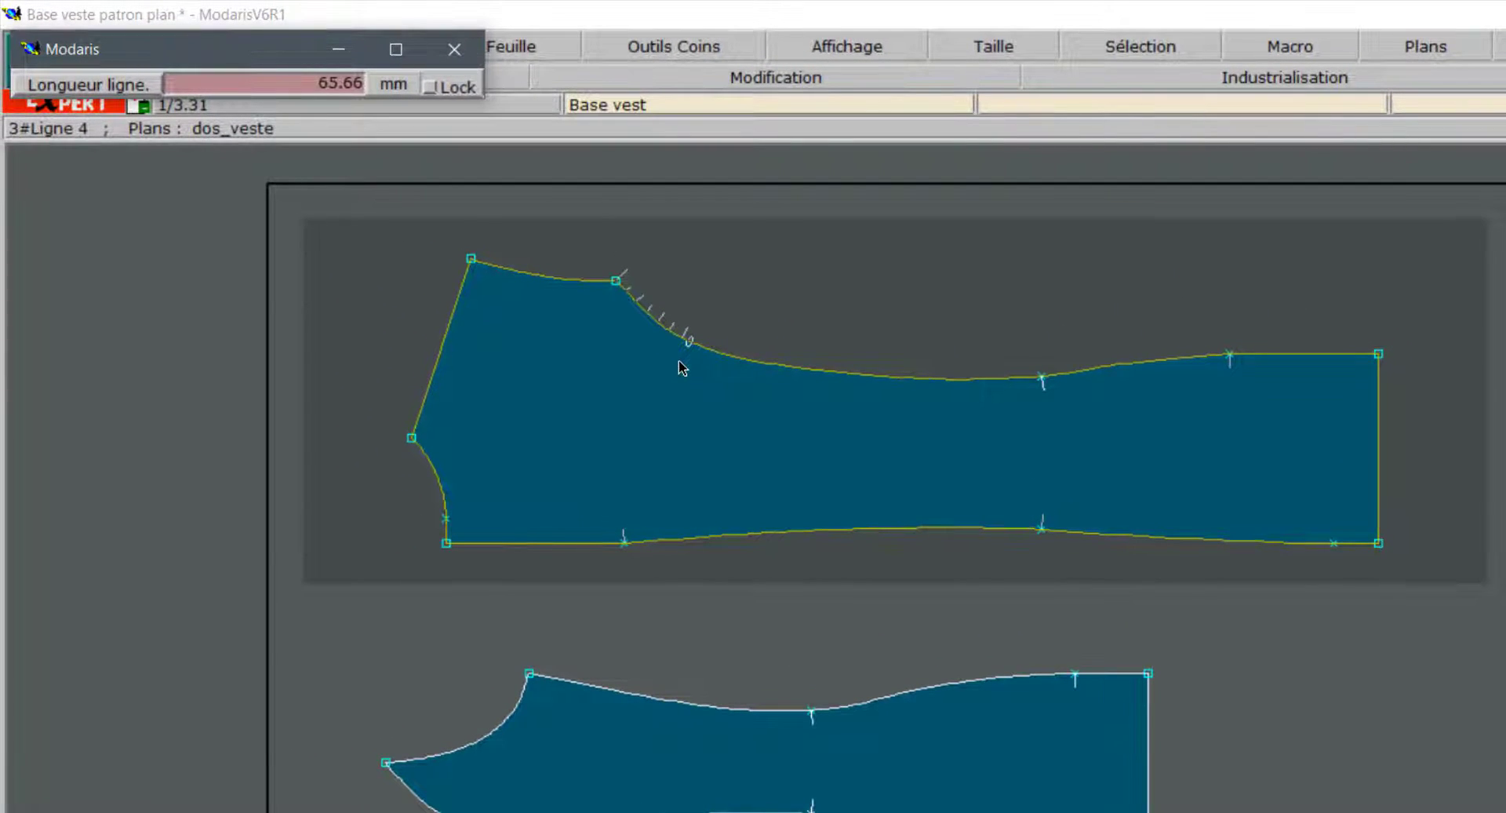
{"action": "key", "text": "Down"}
{"action": "type", "text": "60"}
{"action": "key", "text": "Return"}
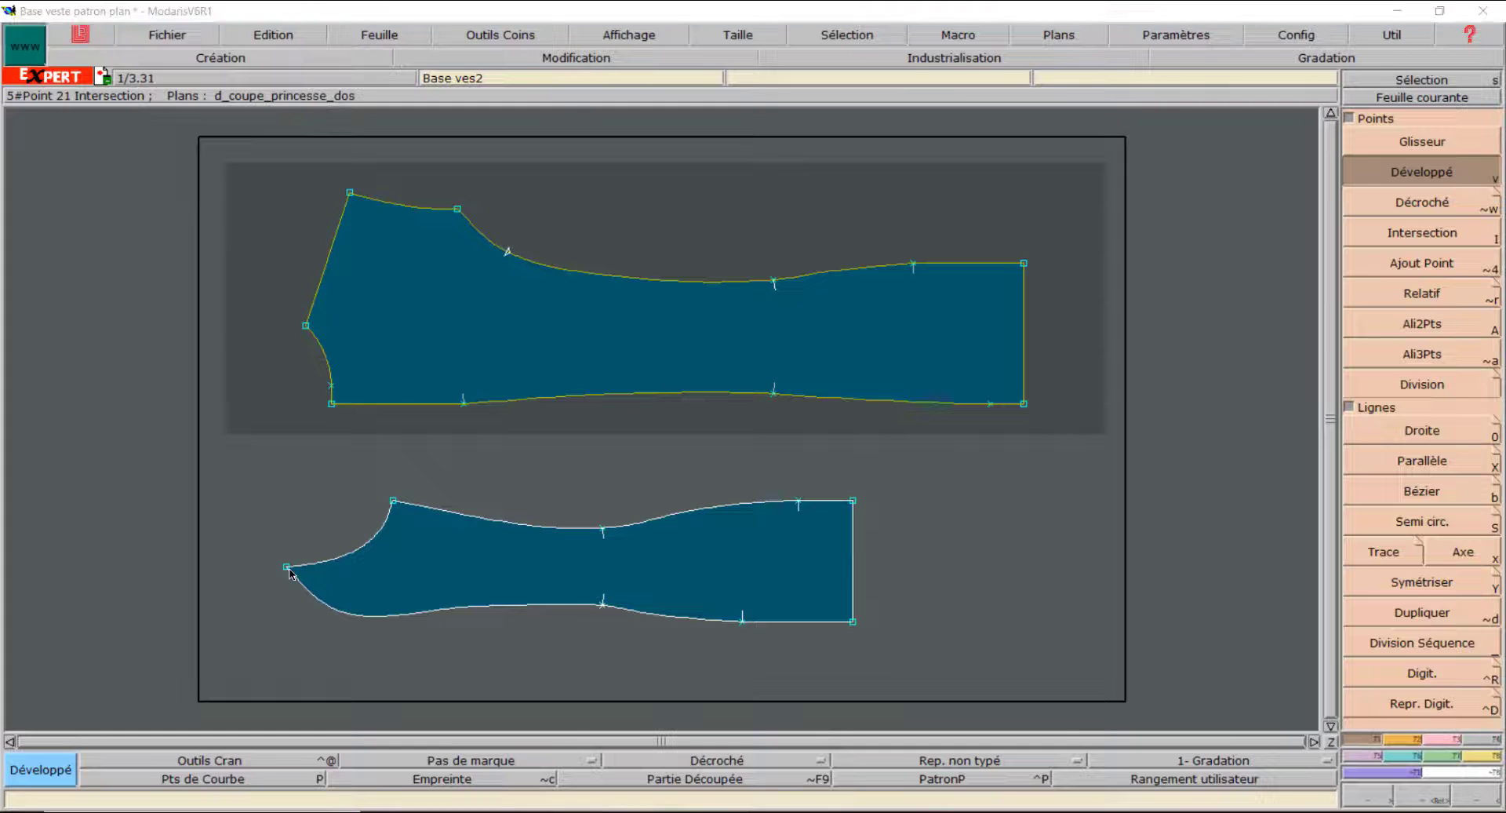
Step: Add a matching developed point on the side-back's princess seam at -60 mm from its armhole tip
{"action": "left_click", "coordinate": [381, 755]}
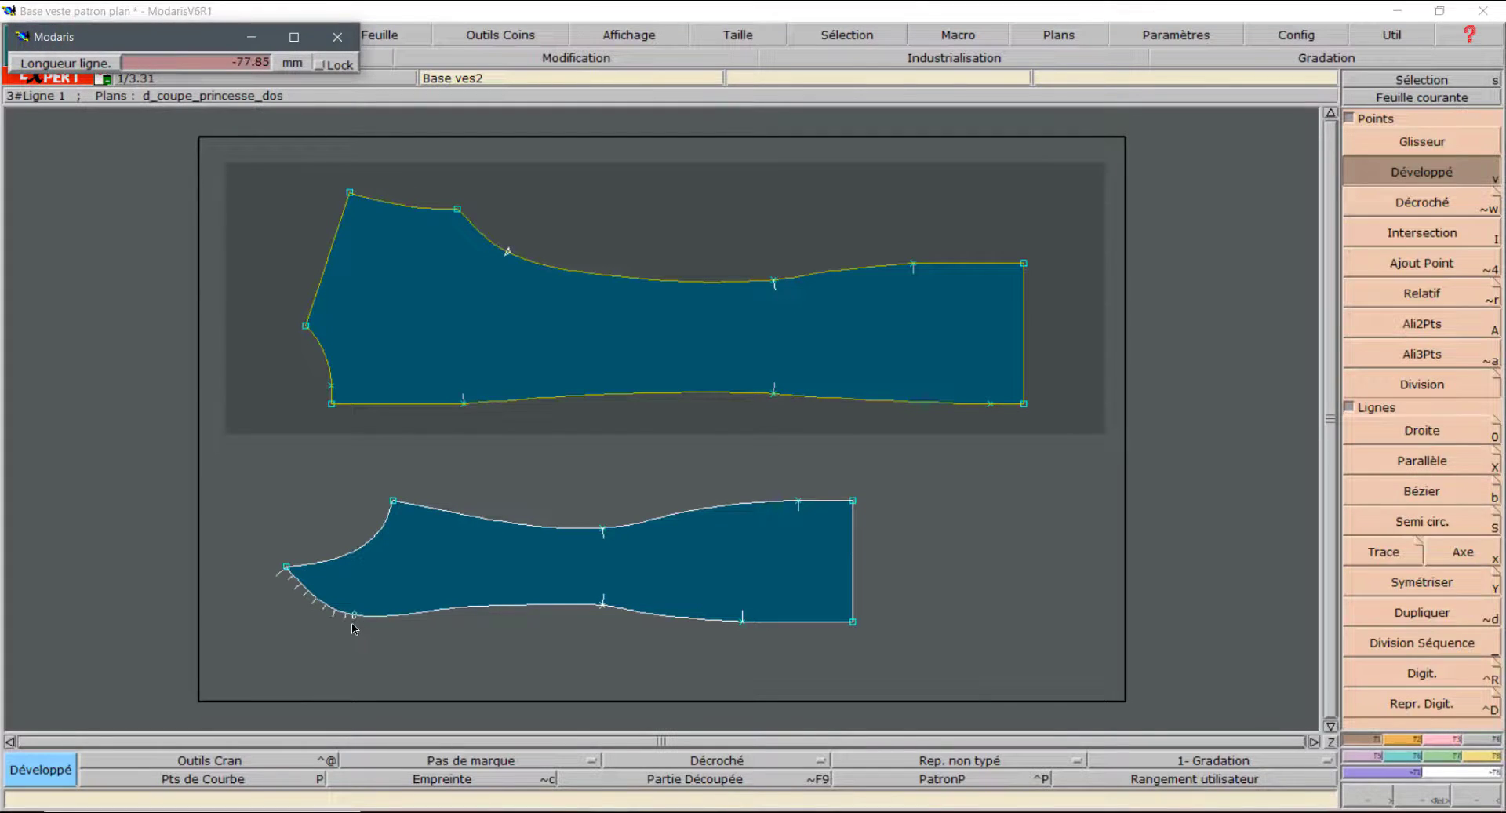
{"action": "key", "text": "Down"}
{"action": "key", "text": "Return"}
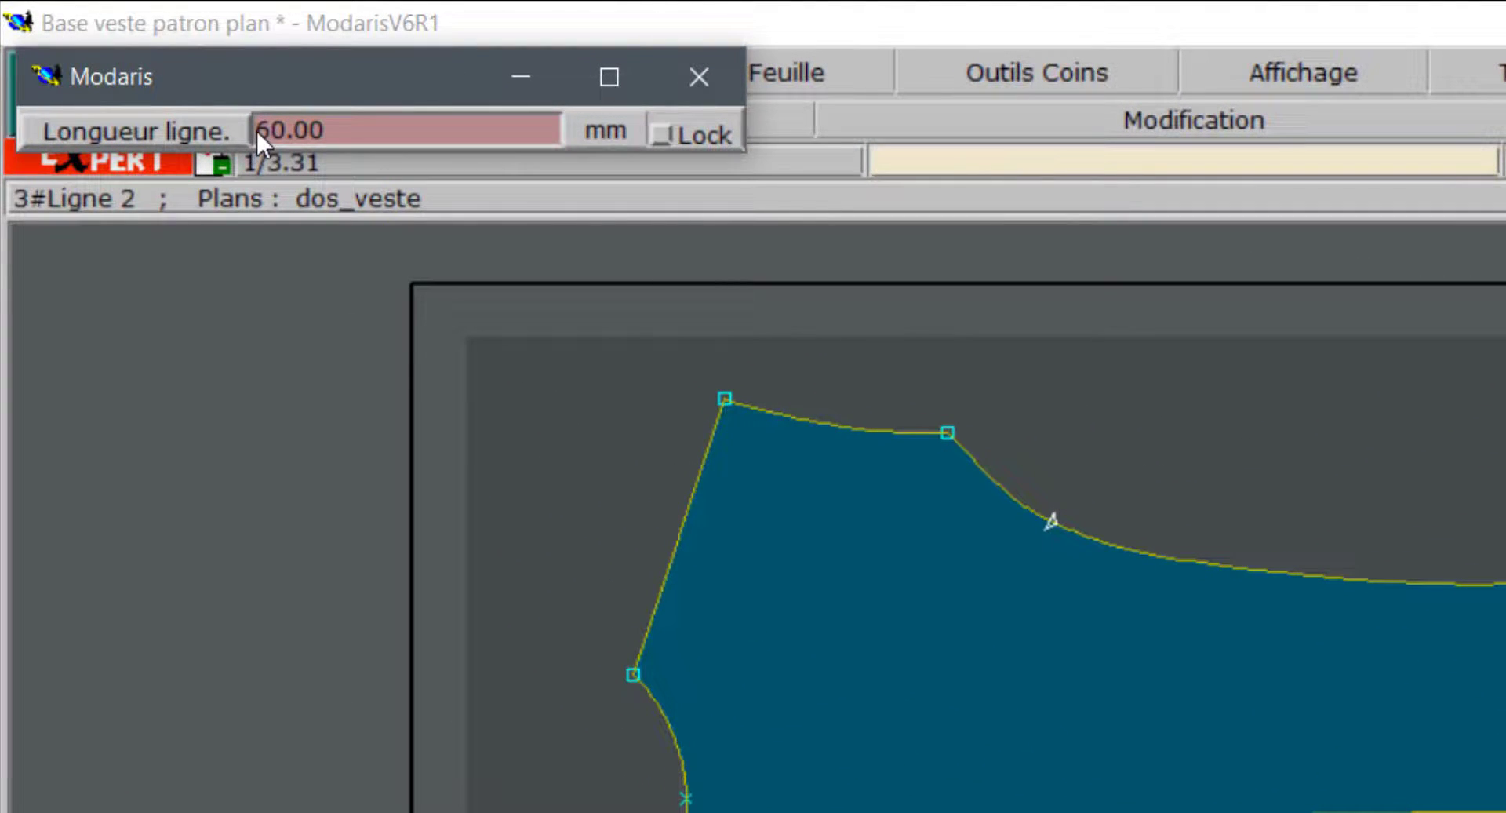
{"action": "left_click", "coordinate": [257, 129]}
{"action": "left_click", "coordinate": [257, 129]}
{"action": "type", "text": "-"}
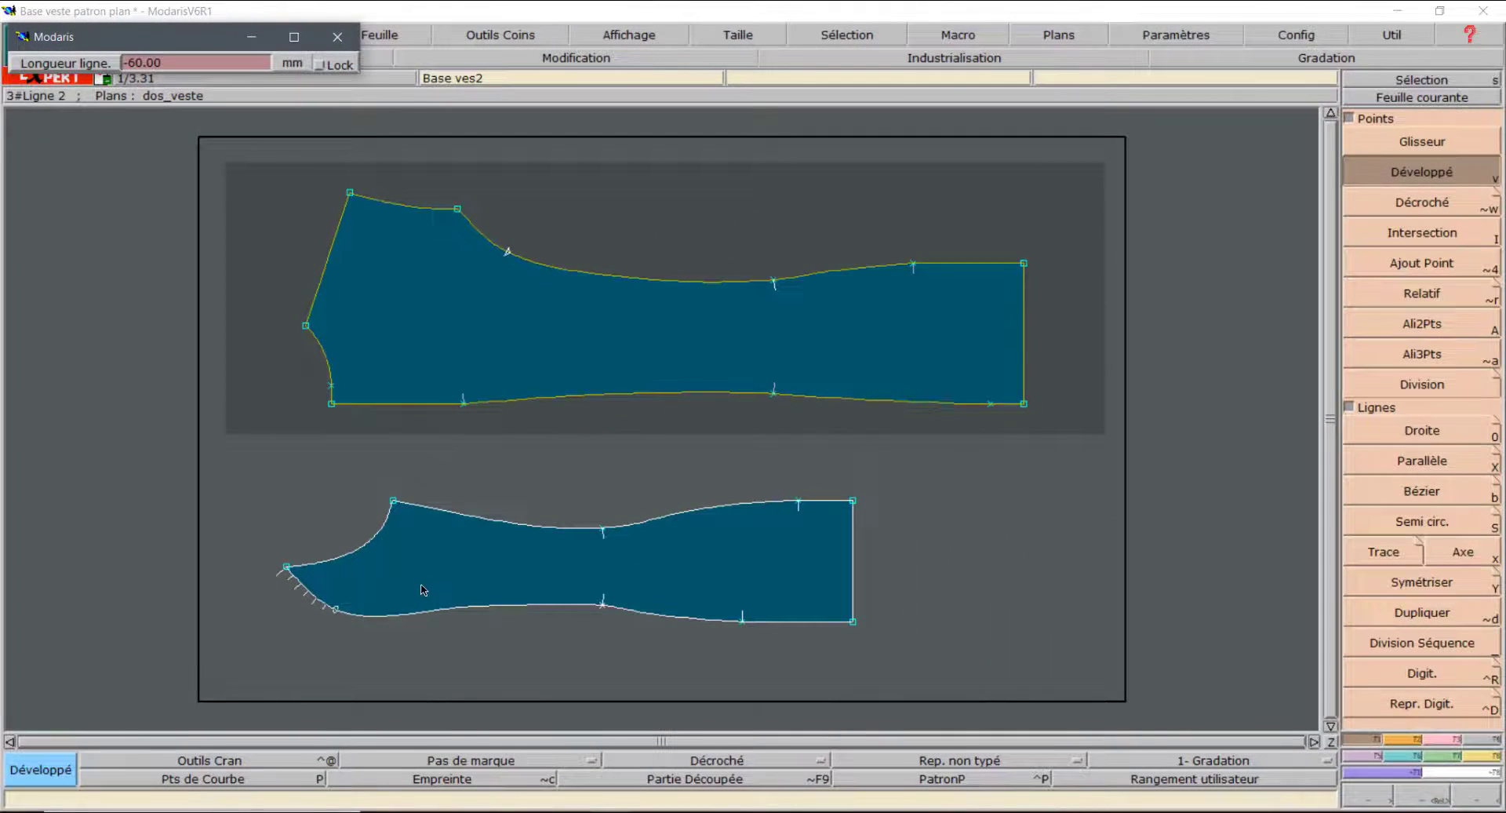
{"action": "key", "text": "Return"}
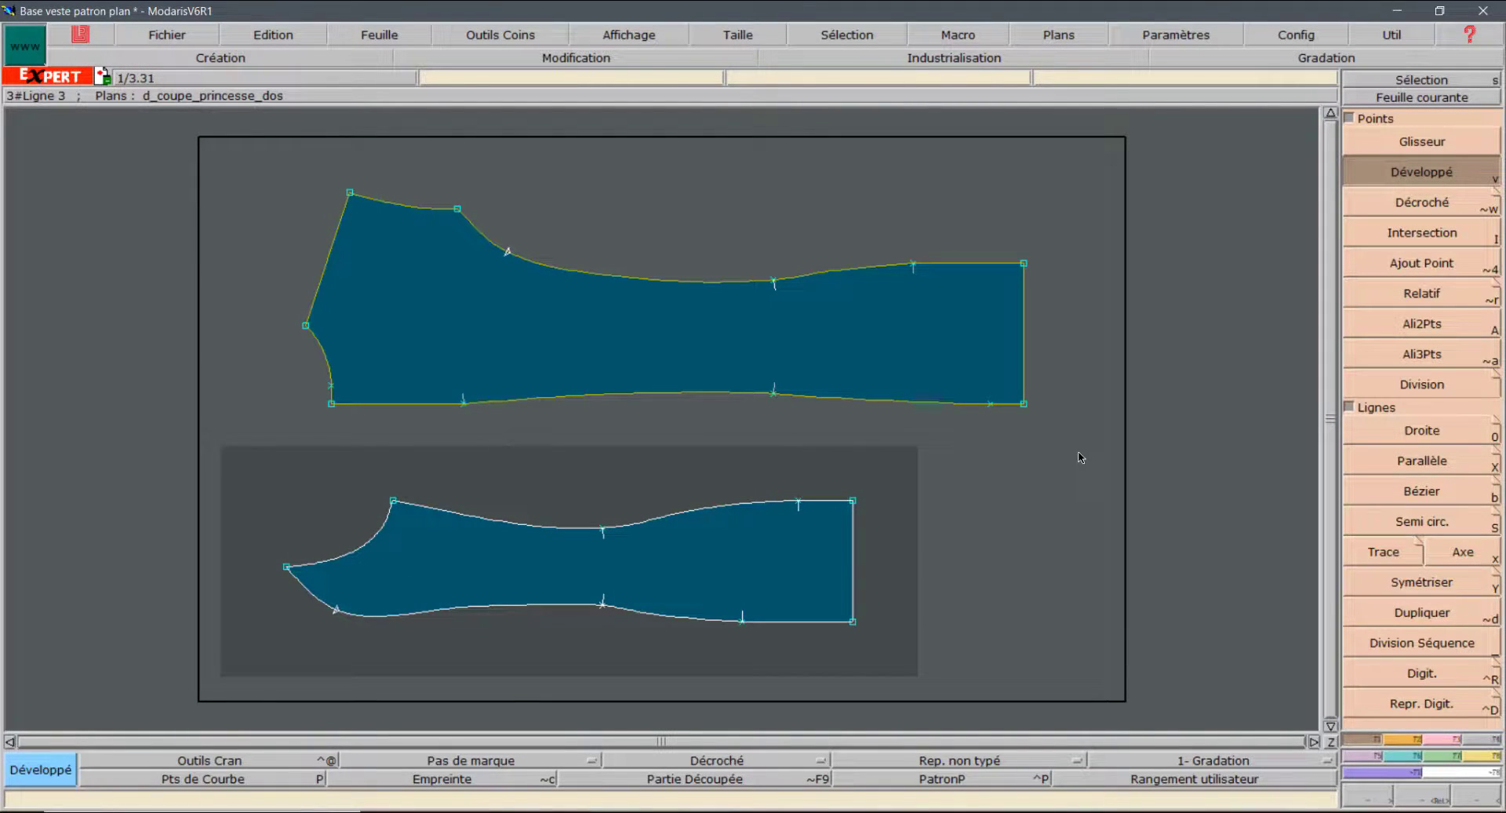
Step: Place a notch on each of the two 60 mm points along the princess seams
{"action": "key", "text": "F4"}
{"action": "left_click", "coordinate": [1389, 149]}
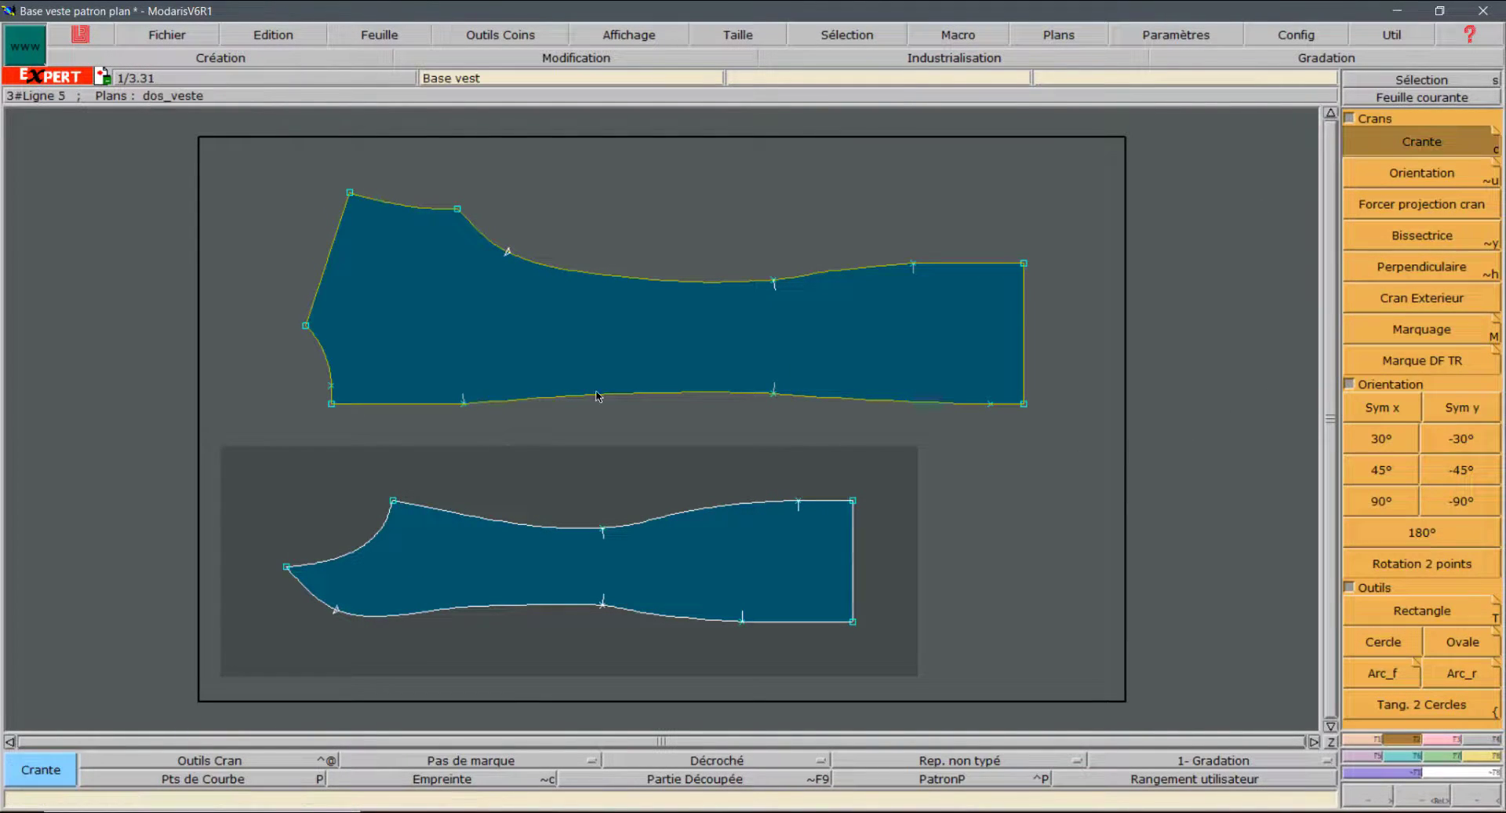
{"action": "left_click", "coordinate": [509, 254]}
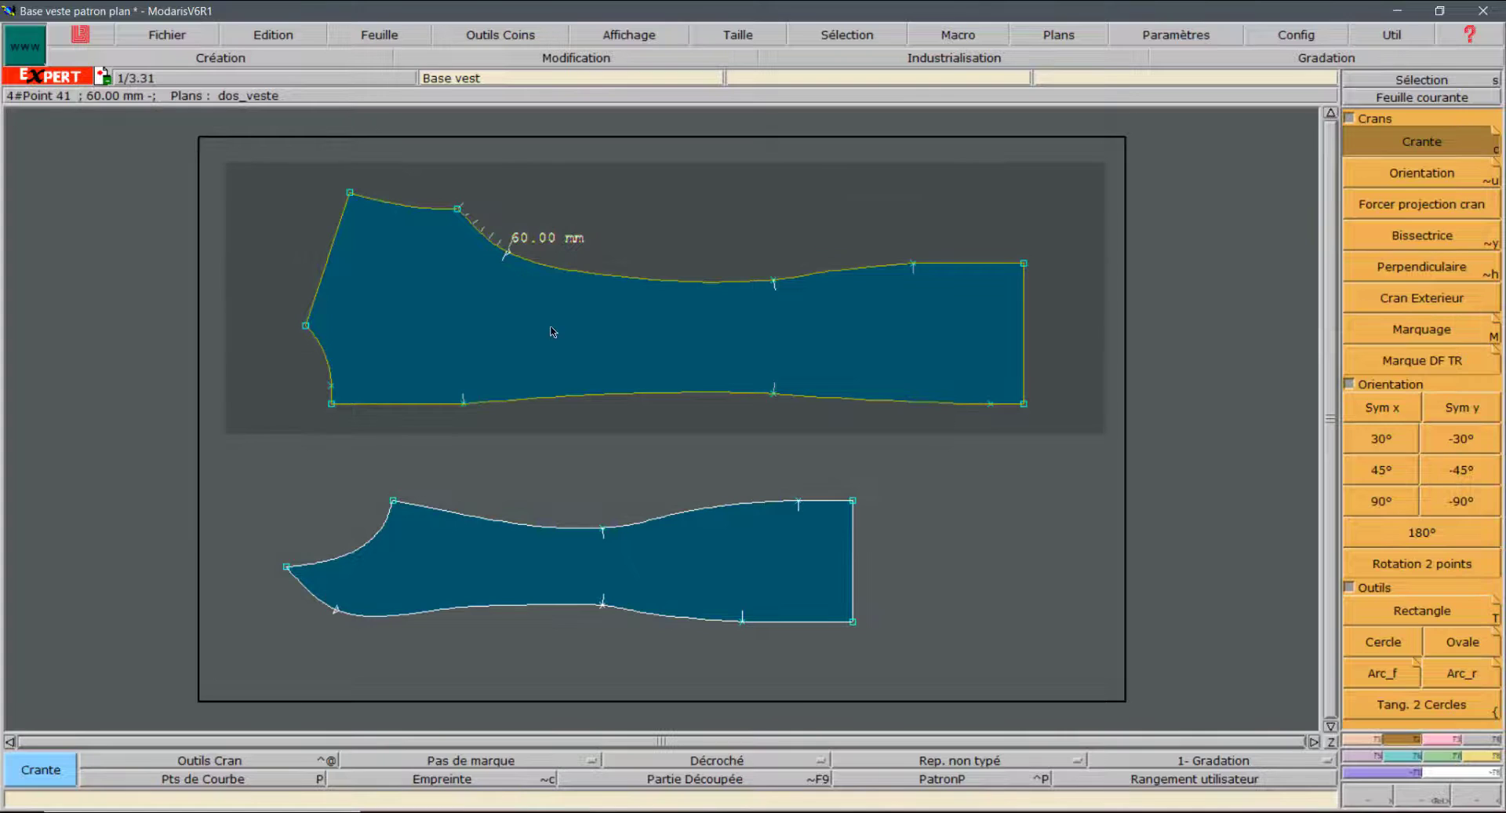
{"action": "left_click", "coordinate": [335, 618]}
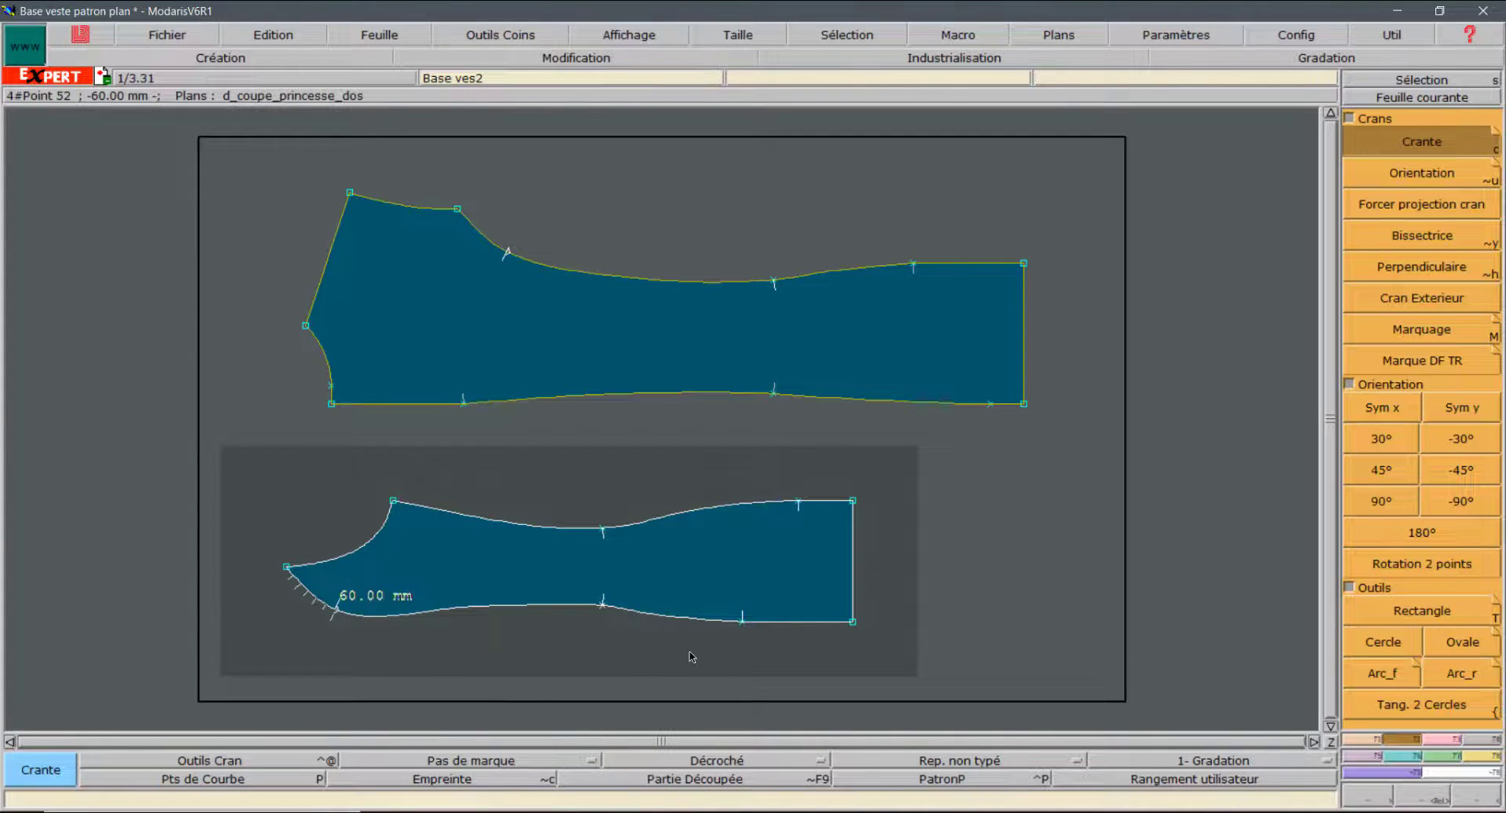
Step: Orient the waist notches of the centre-back and side-back pieces towards the opposite waist notch on the same piece
{"action": "left_click", "coordinate": [1417, 174]}
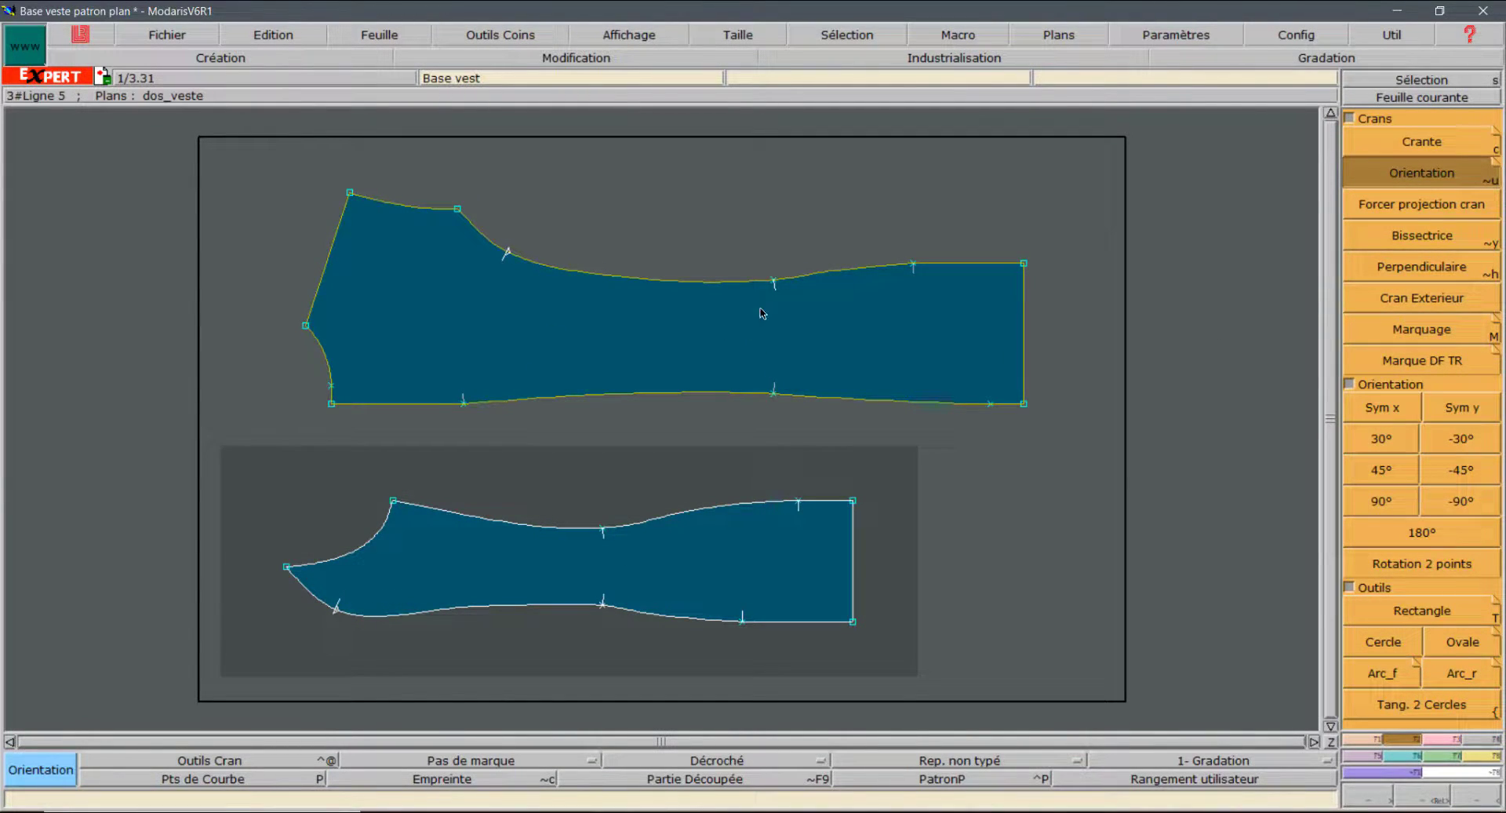
{"action": "left_click", "coordinate": [774, 282]}
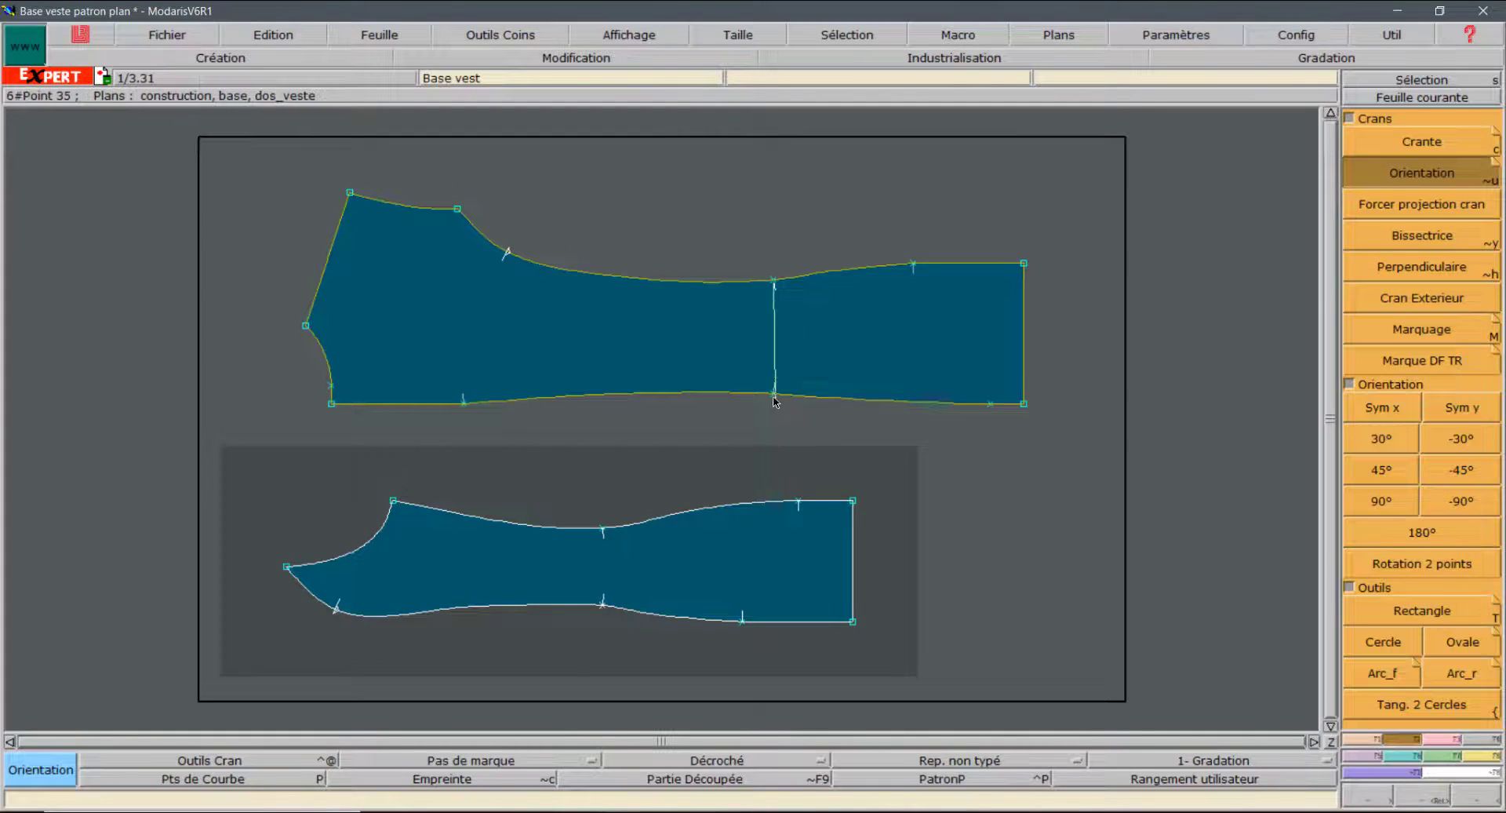
{"action": "left_click", "coordinate": [773, 398]}
{"action": "left_click", "coordinate": [775, 393]}
{"action": "left_click", "coordinate": [773, 281]}
{"action": "left_click", "coordinate": [602, 616]}
{"action": "left_click", "coordinate": [605, 531]}
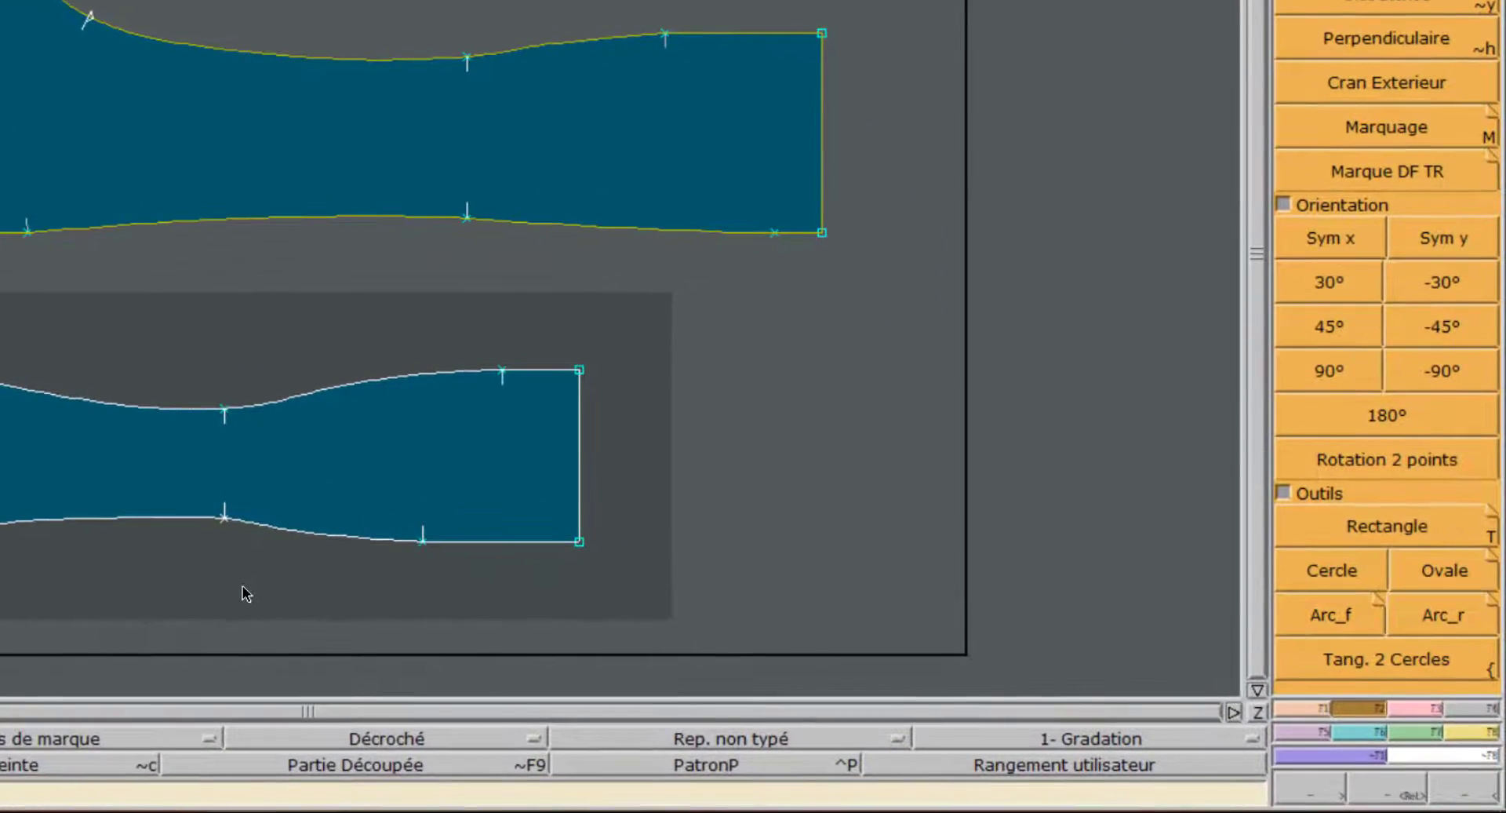
Step: Insert the 60 mm notch points into the princess seam curves of both back pieces with Insérer Point
{"action": "key", "text": "F3"}
{"action": "left_click", "coordinate": [1368, 390]}
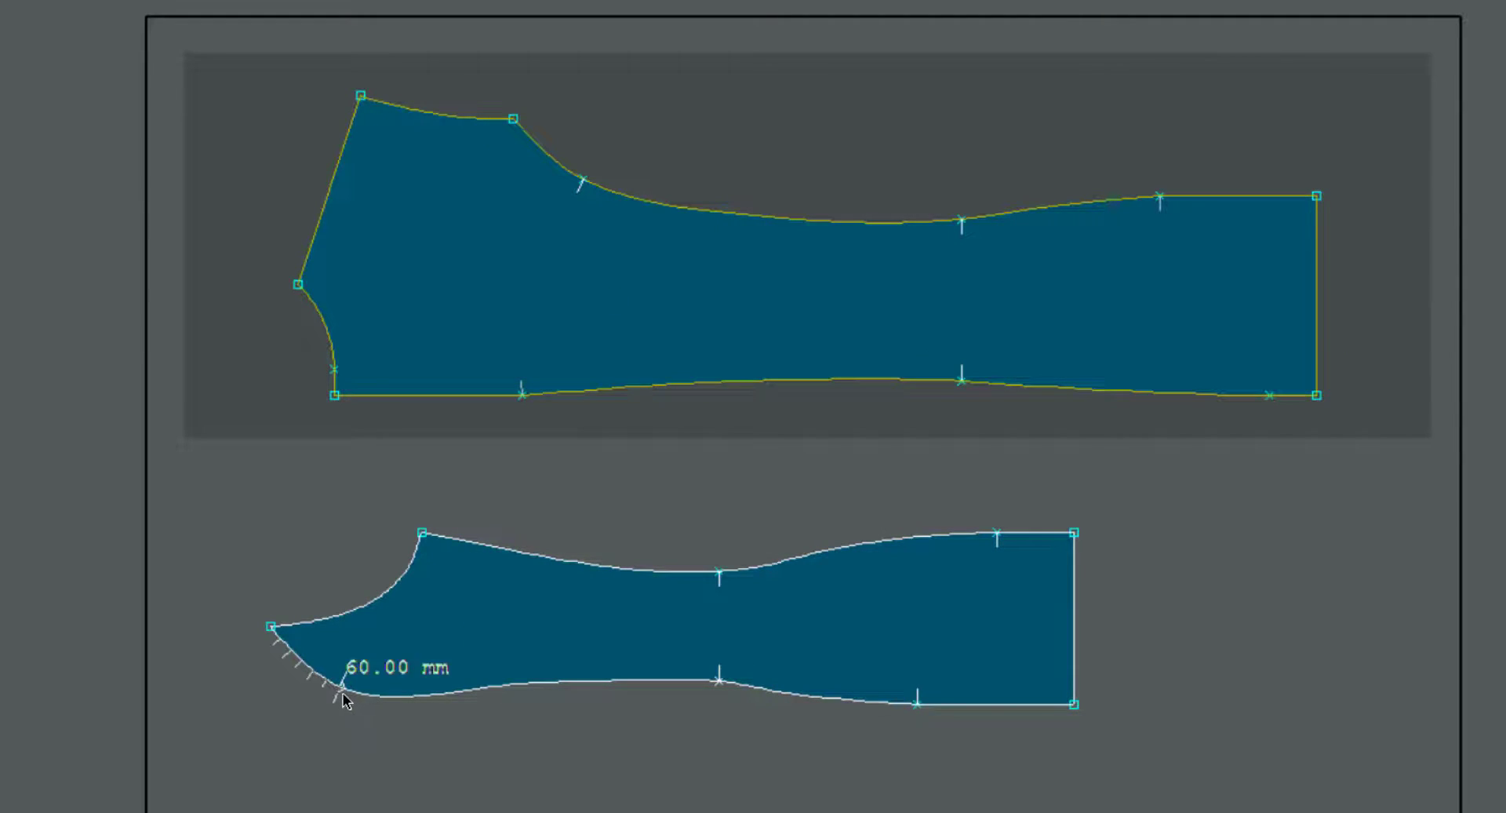
{"action": "left_click", "coordinate": [345, 695]}
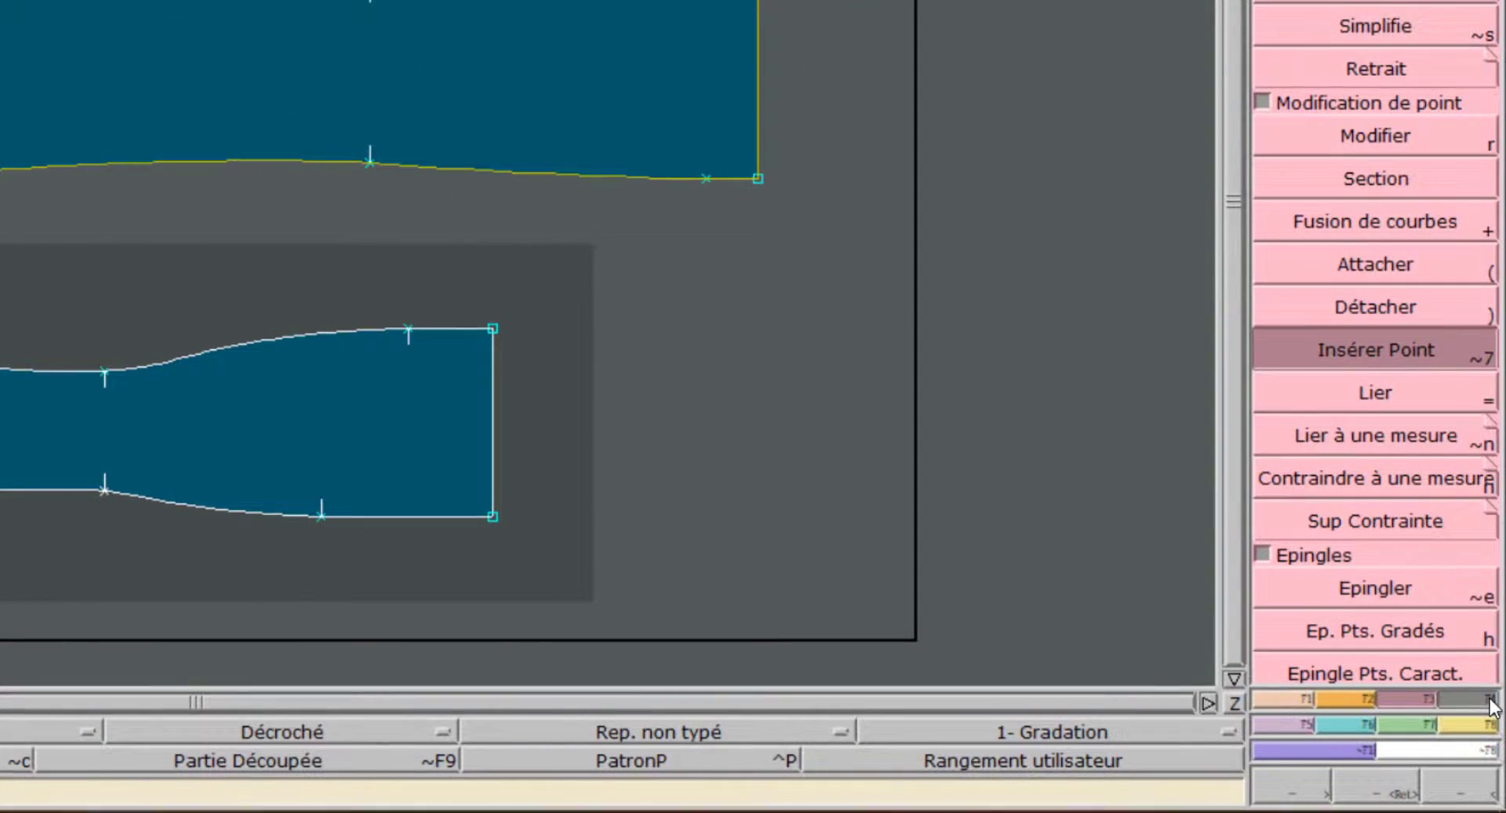
Step: Apply a 10 mm seam allowance, start and end, to all edges of the side-back piece except the hem
{"action": "left_click", "coordinate": [1490, 698]}
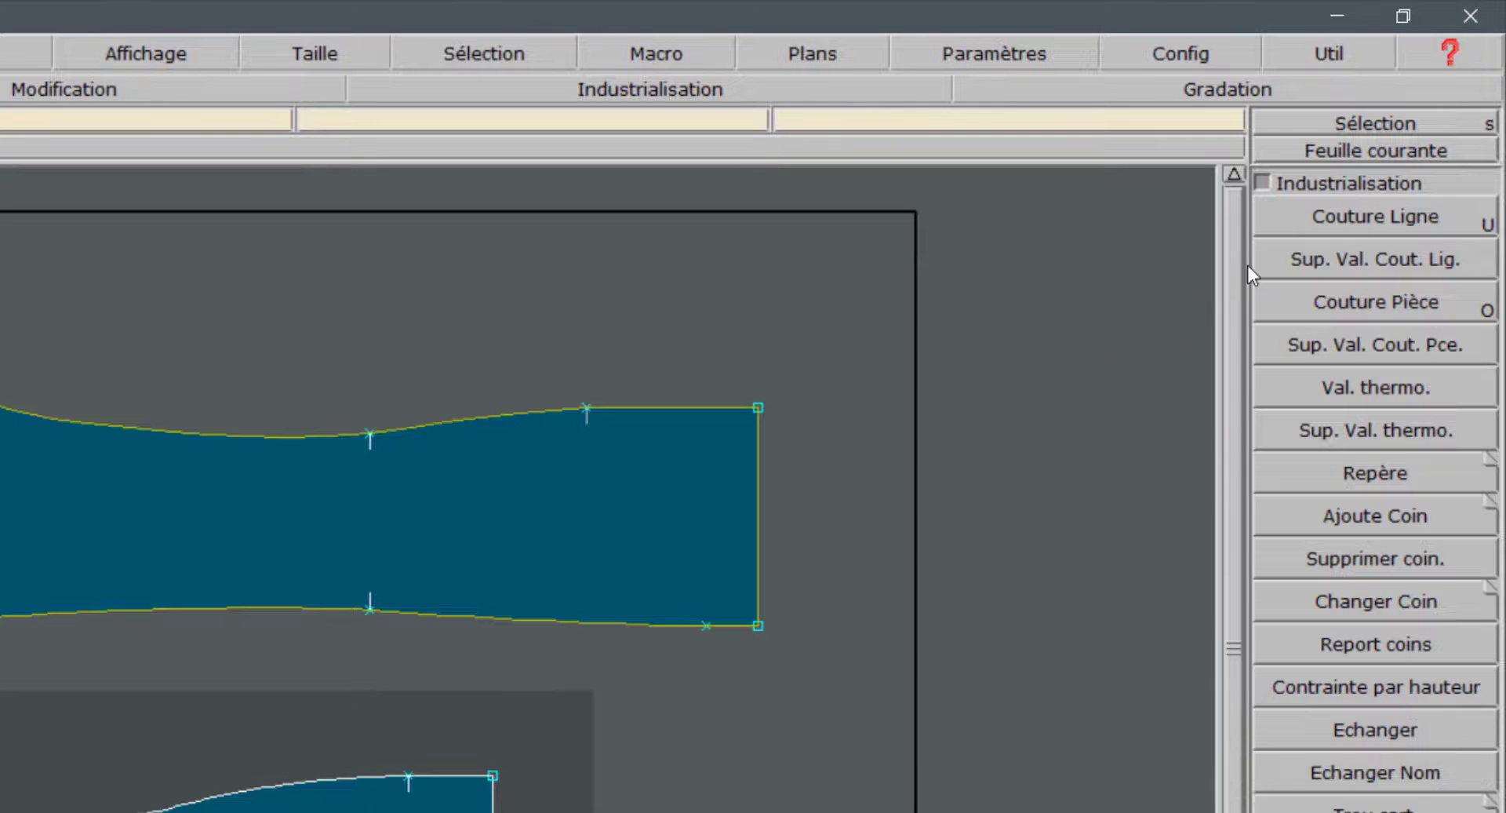
{"action": "left_click", "coordinate": [1303, 219]}
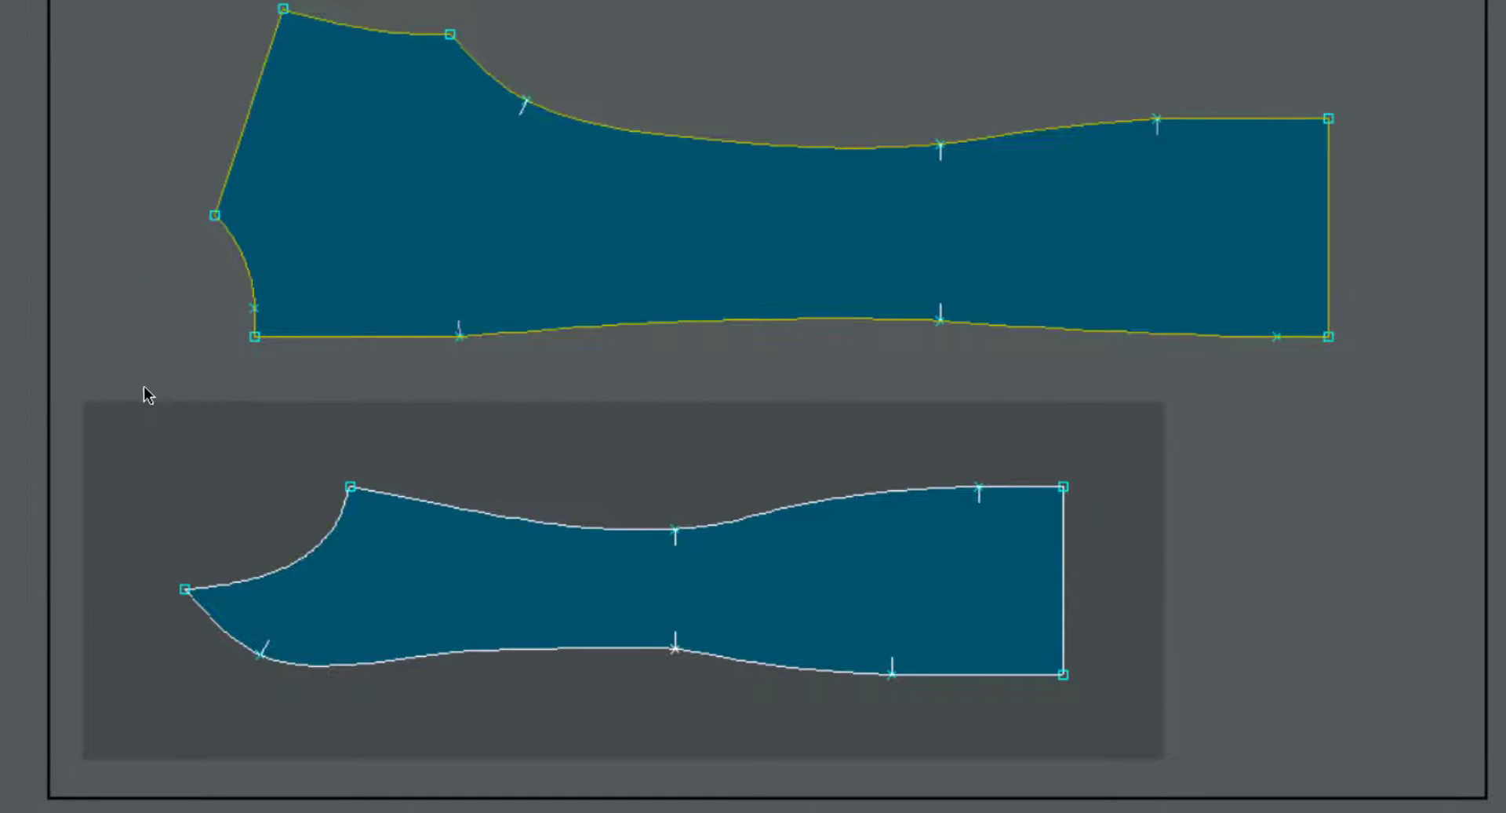
{"action": "left_click_drag", "start_coordinate": [124, 383], "coordinate": [1120, 720]}
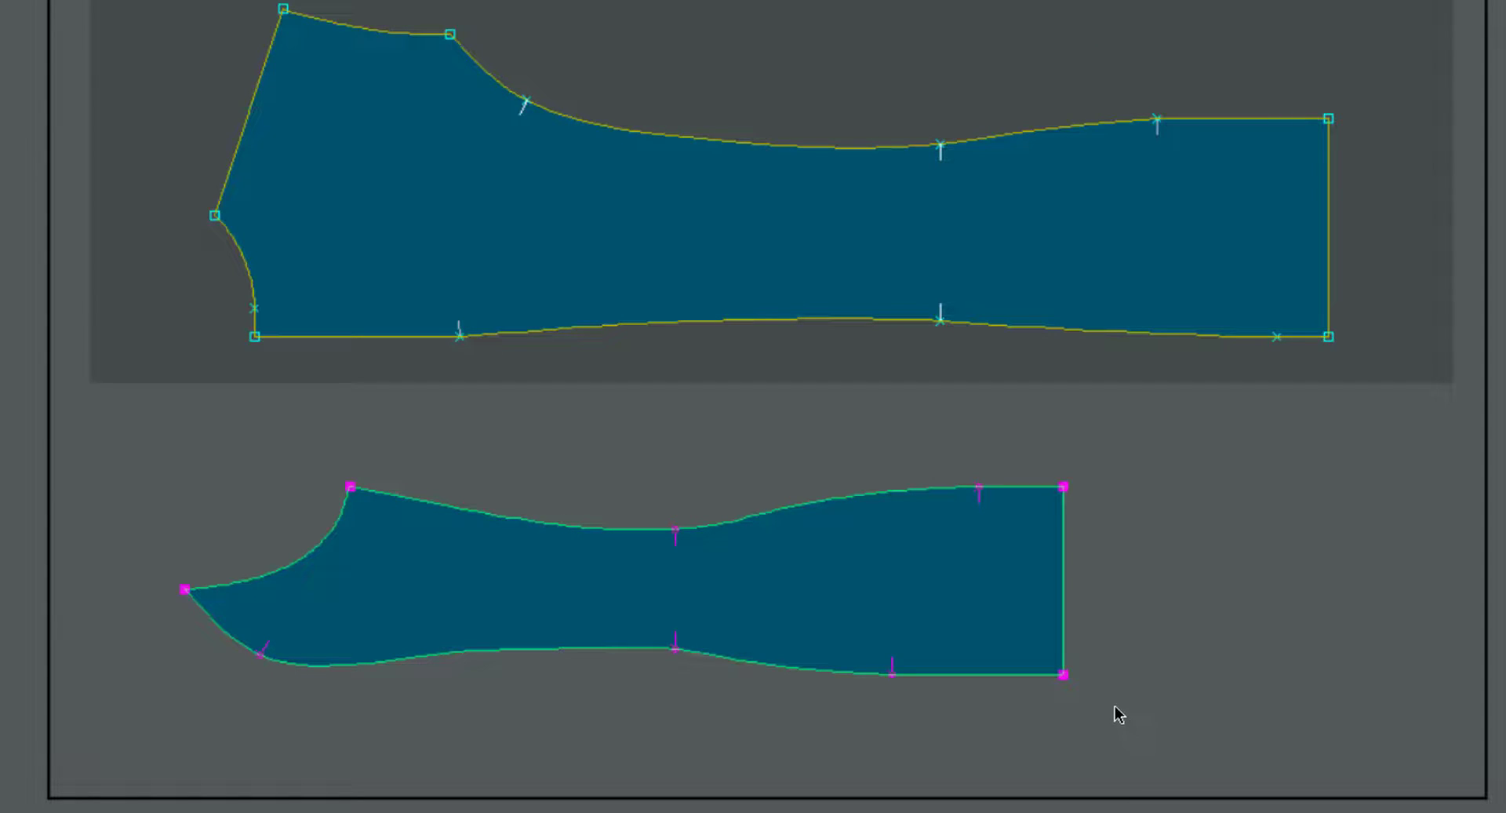
{"action": "left_click", "coordinate": [1066, 651]}
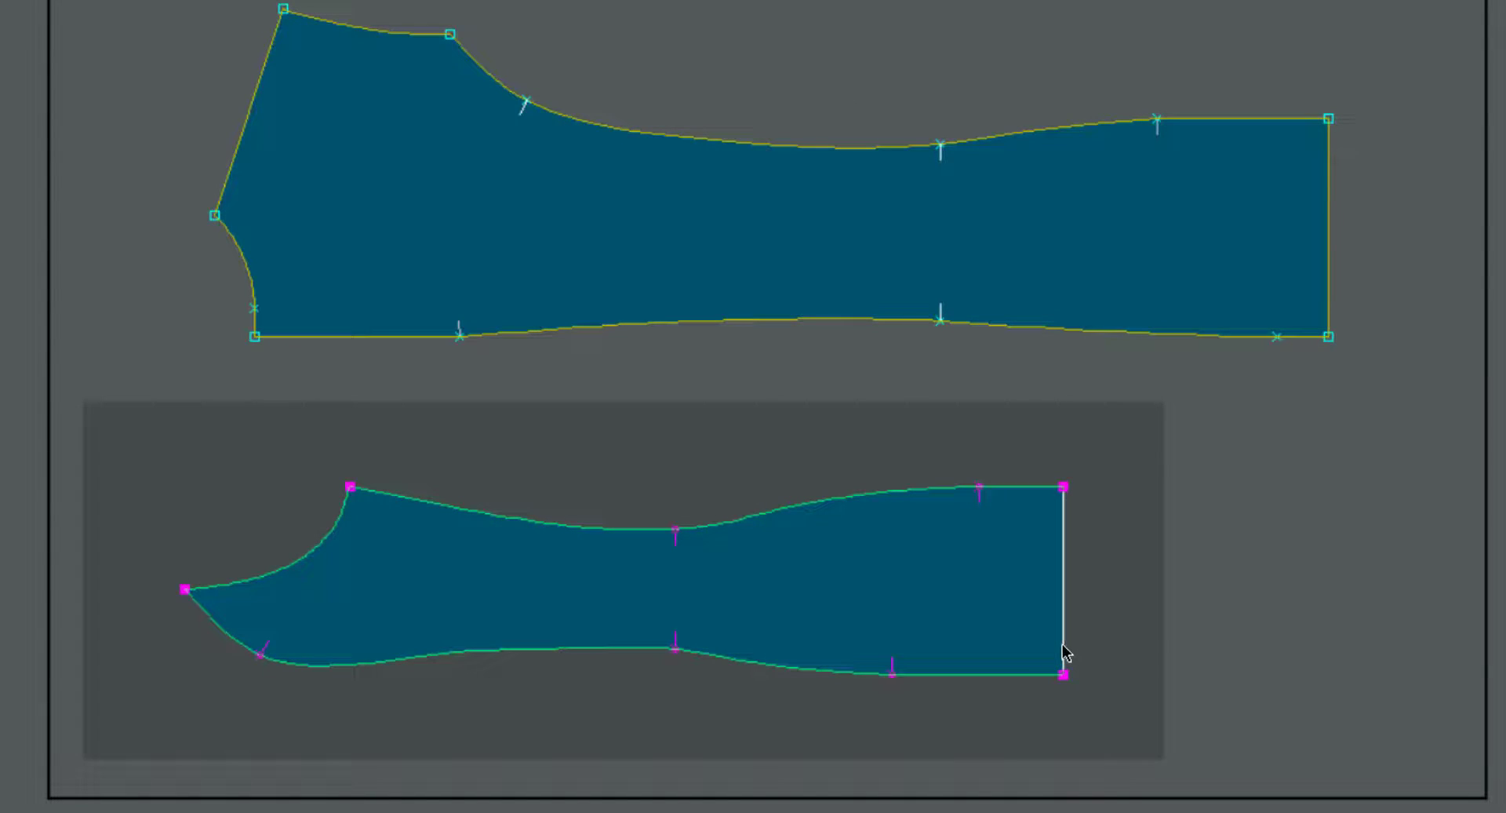
{"action": "left_click", "coordinate": [999, 481]}
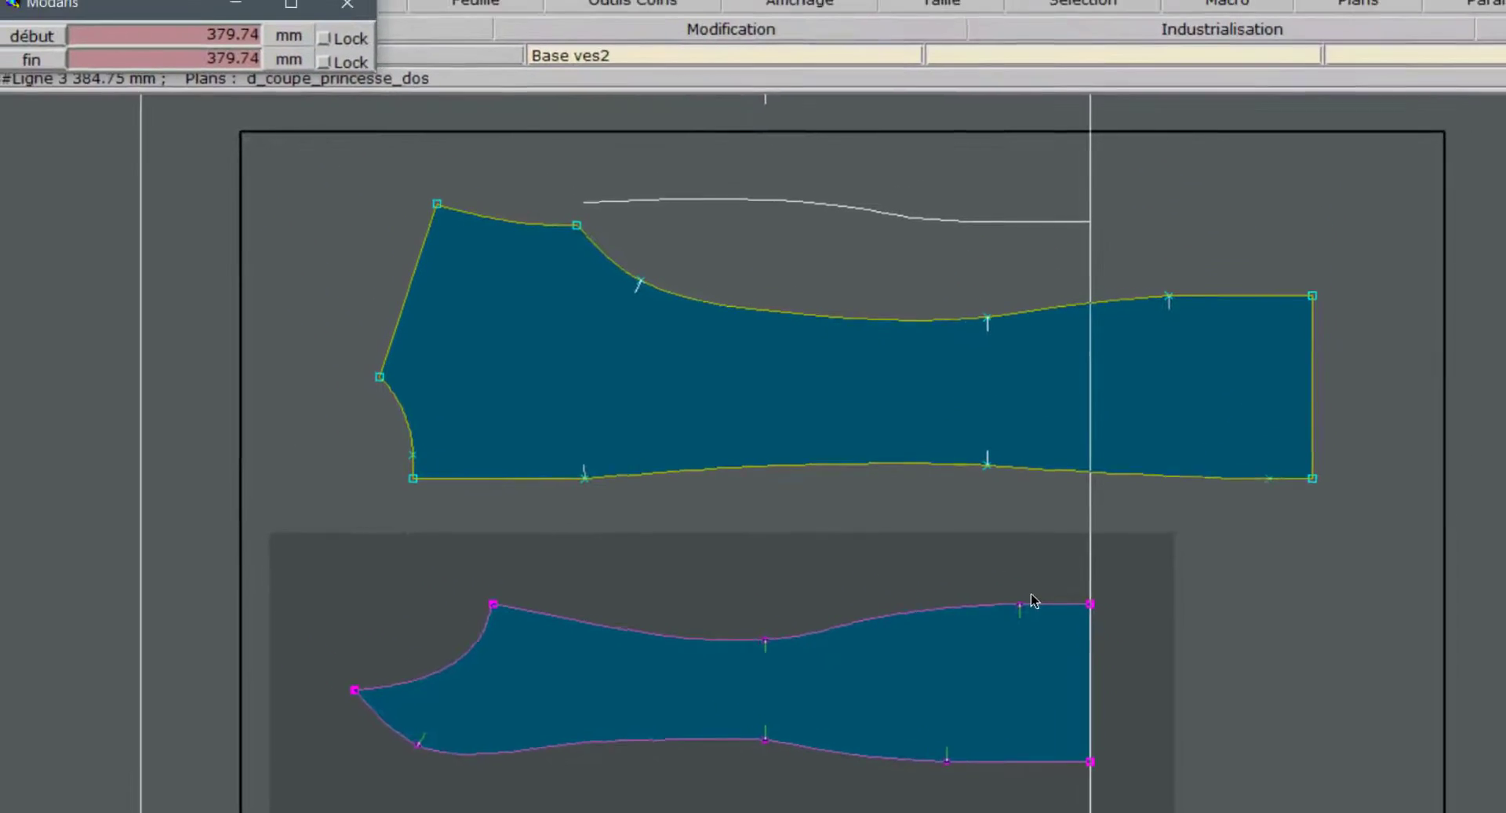
{"action": "type", "text": "10"}
{"action": "key", "text": "Return"}
{"action": "type", "text": "10"}
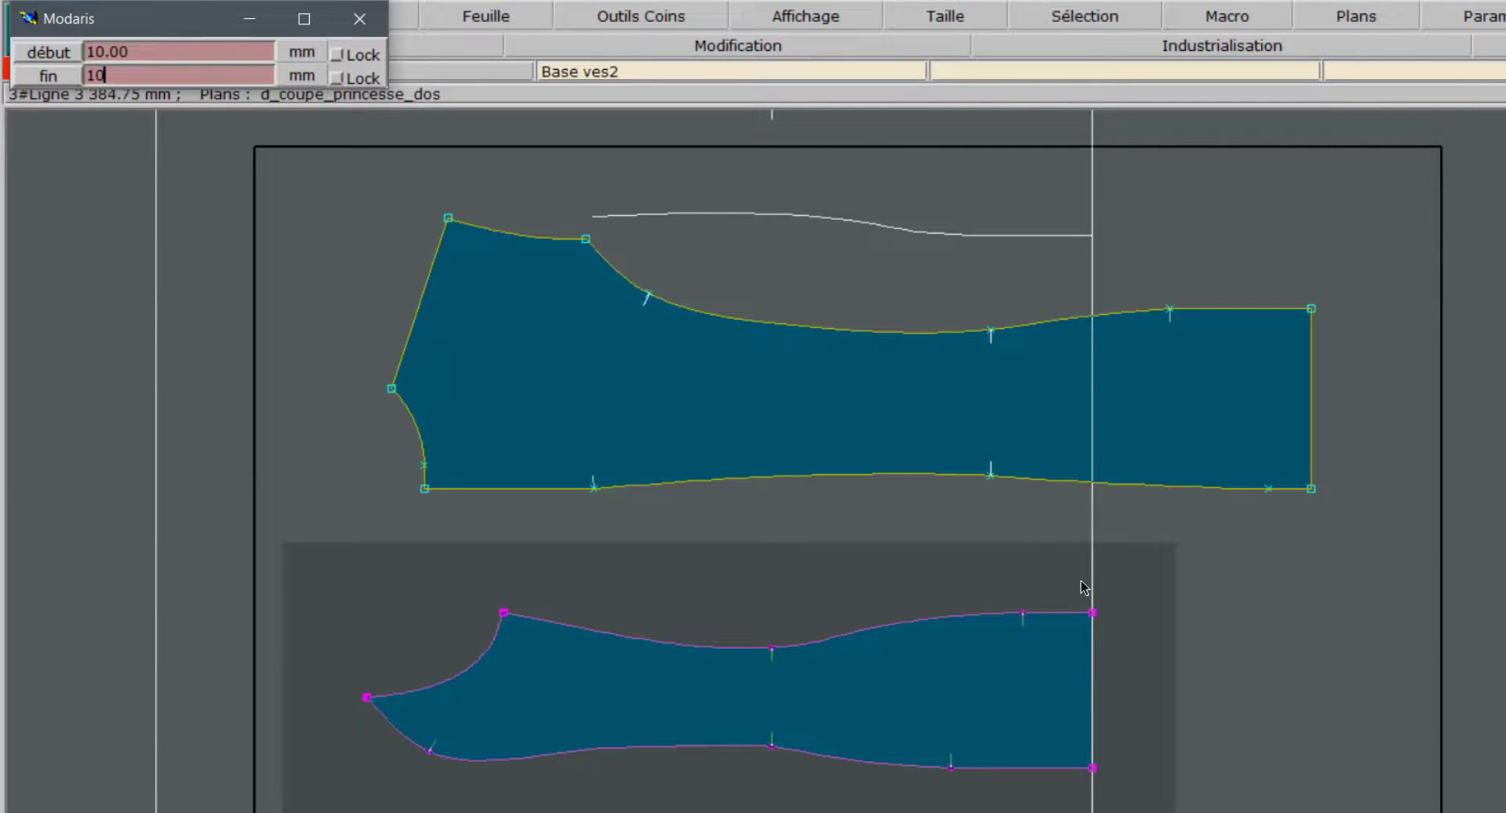
{"action": "key", "text": "Return"}
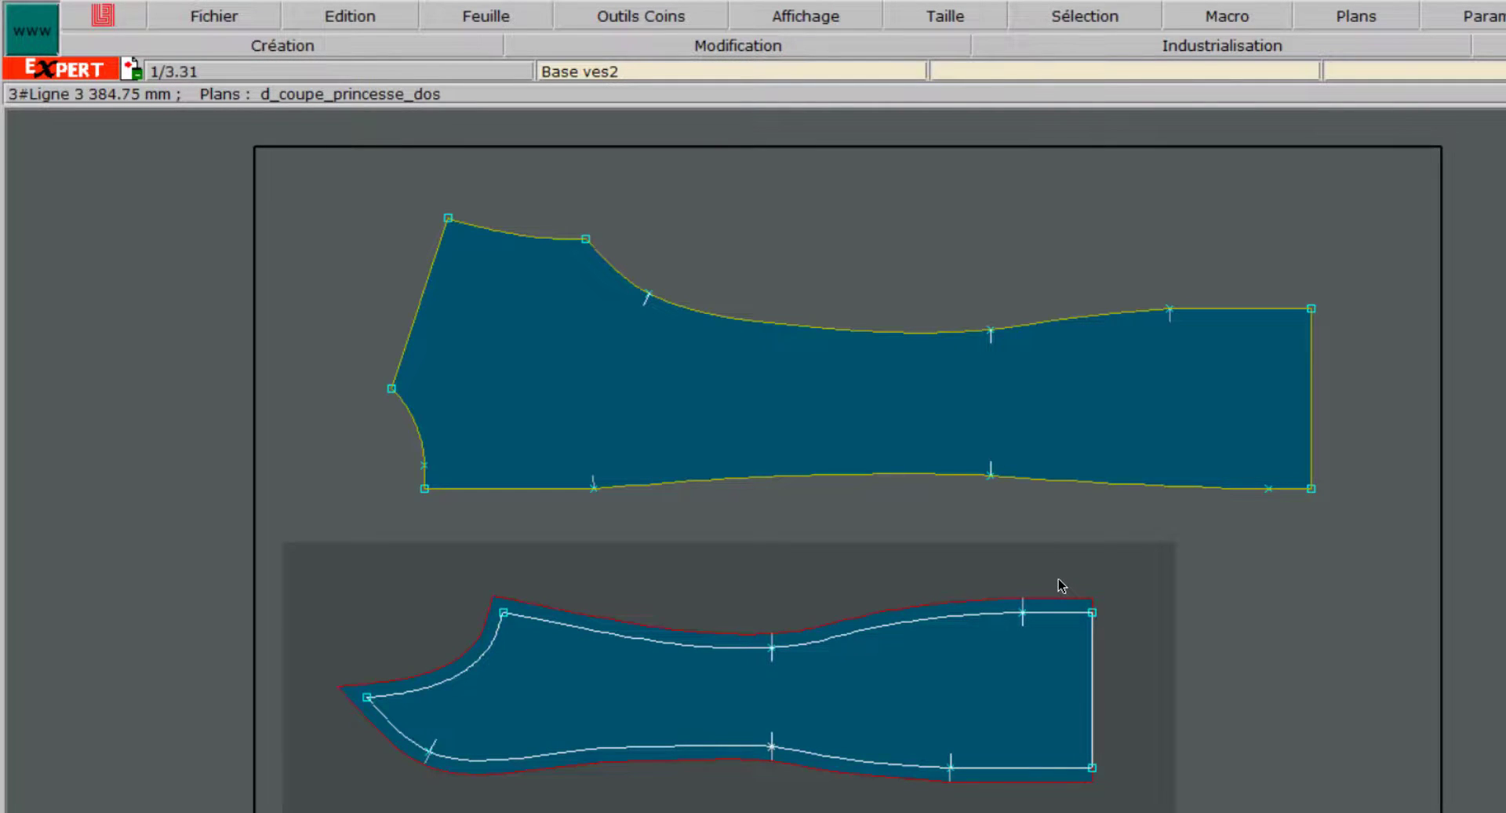
Step: Add a hem allowance of 50 mm at start and end to the side-back piece
{"action": "left_click", "coordinate": [1094, 689]}
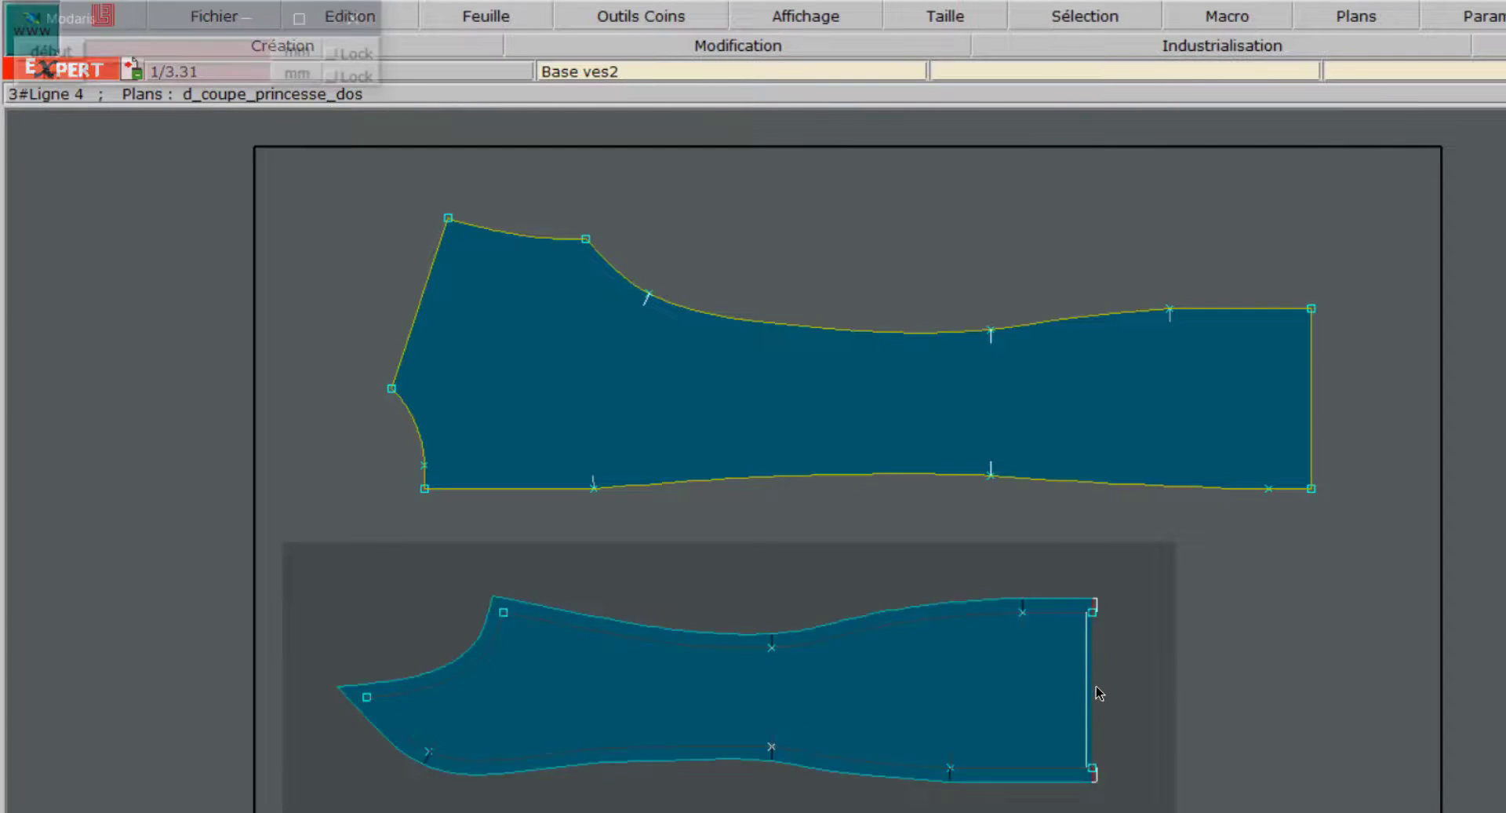
{"action": "key", "text": "Down"}
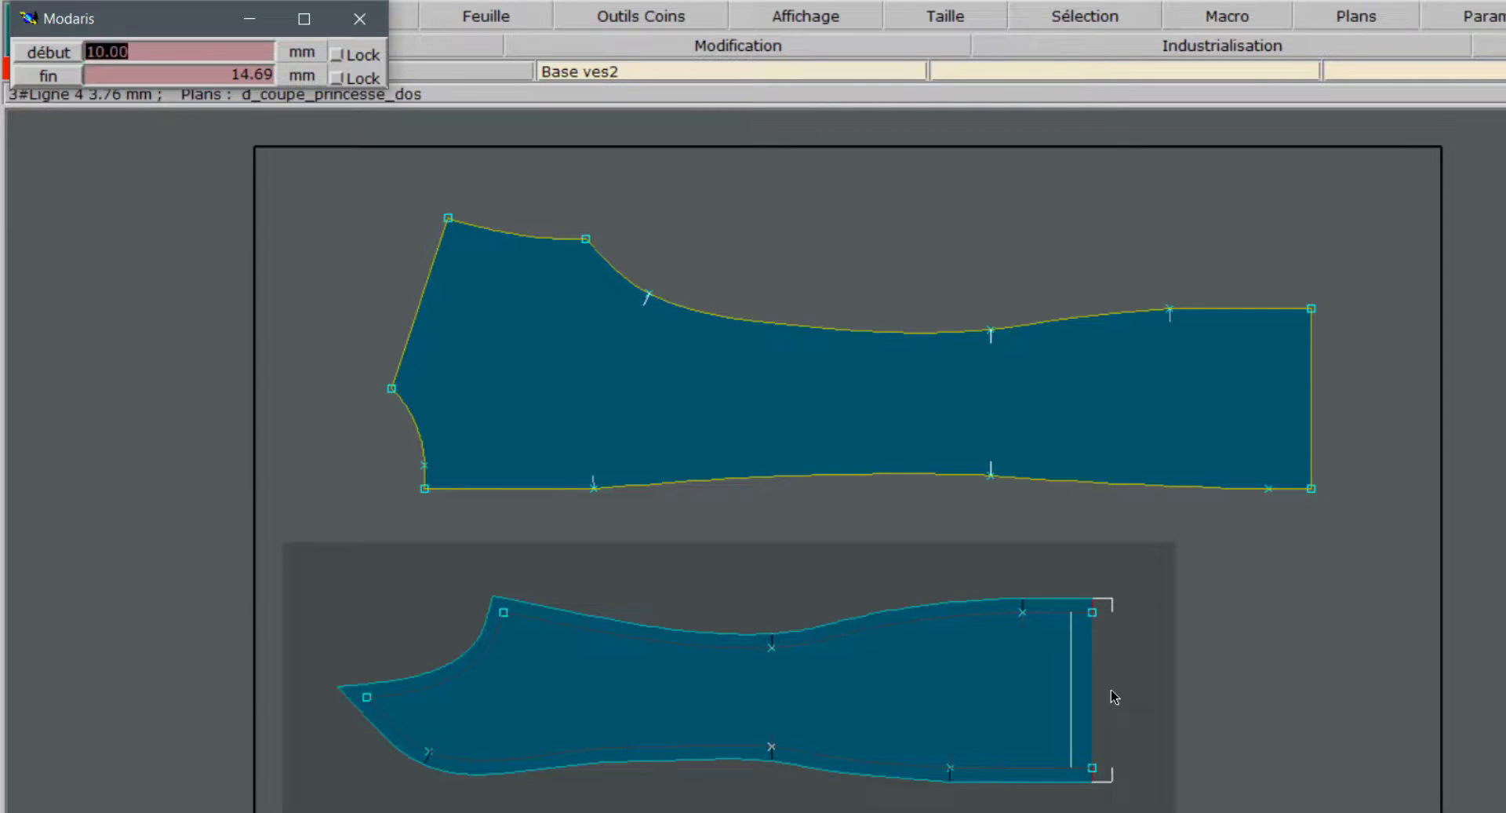
{"action": "type", "text": "50"}
{"action": "key", "text": "Return"}
{"action": "type", "text": "0"}
{"action": "key", "text": "BackSpace"}
{"action": "type", "text": "50"}
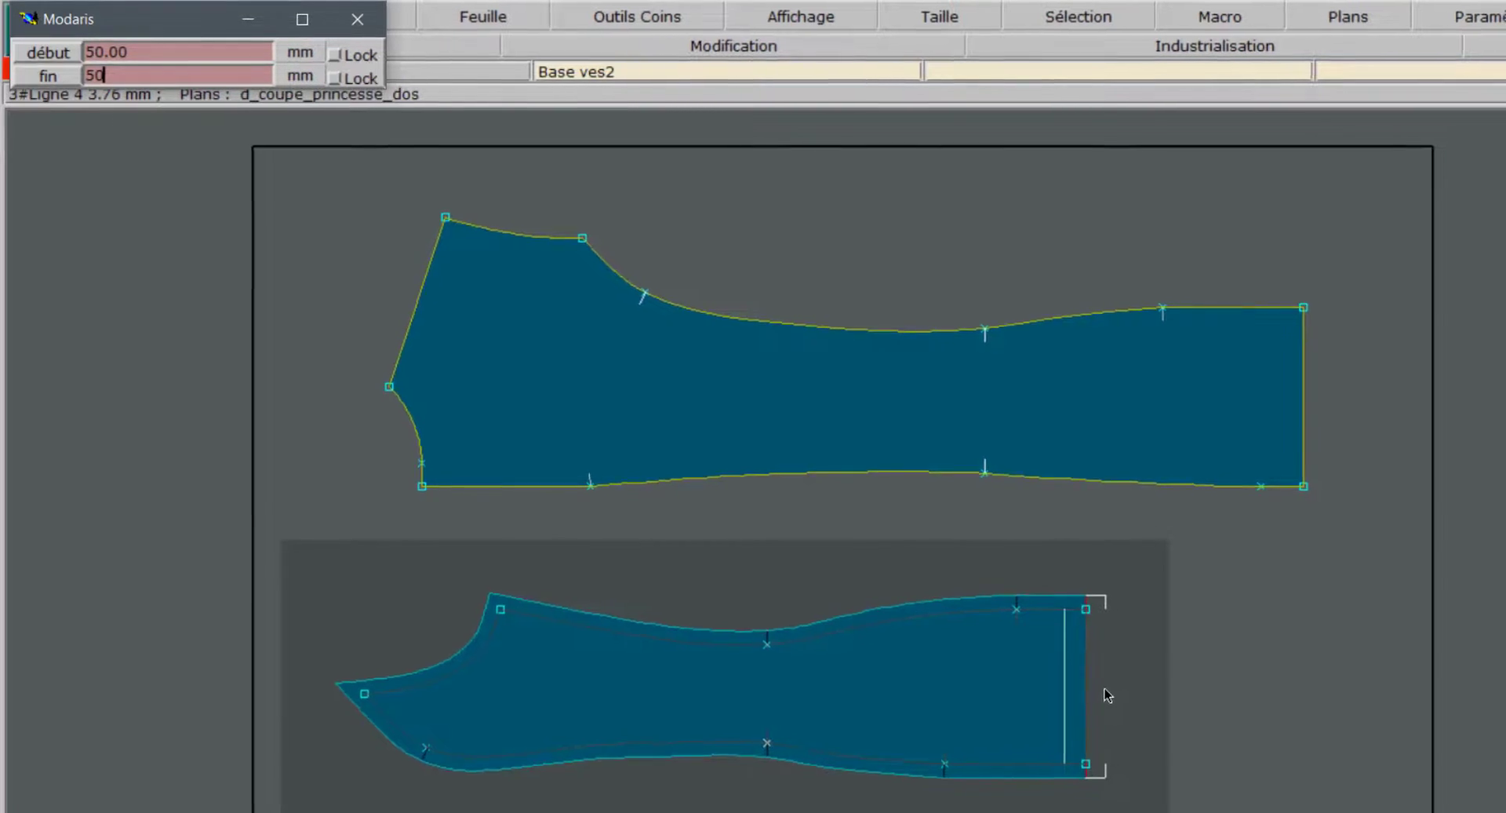
{"action": "key", "text": "Return"}
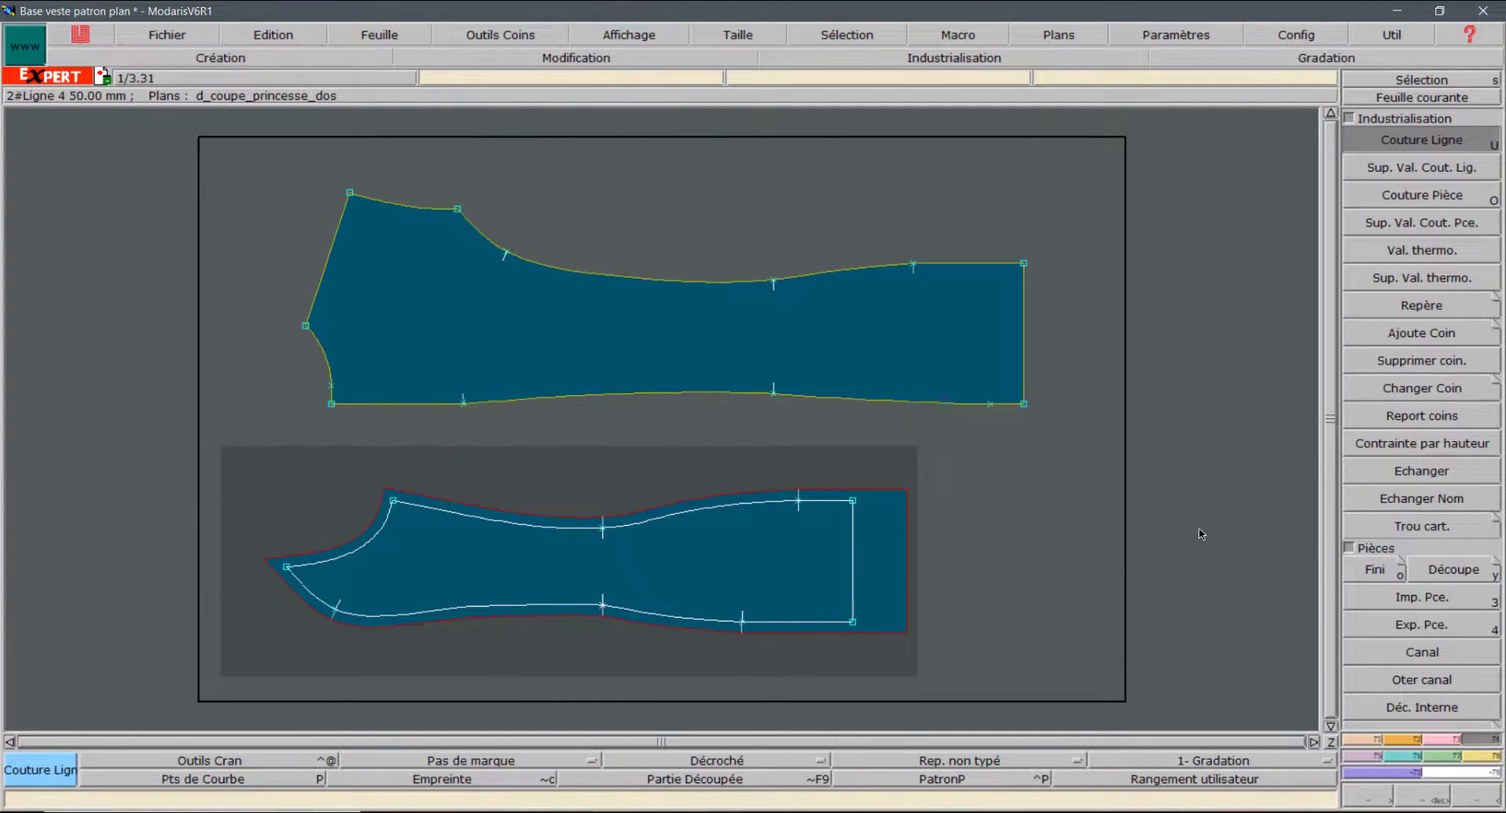
Step: Notch the two hem corner points of the side-back piece and orient both notches outwards in line with the hem edge
{"action": "key", "text": "F2"}
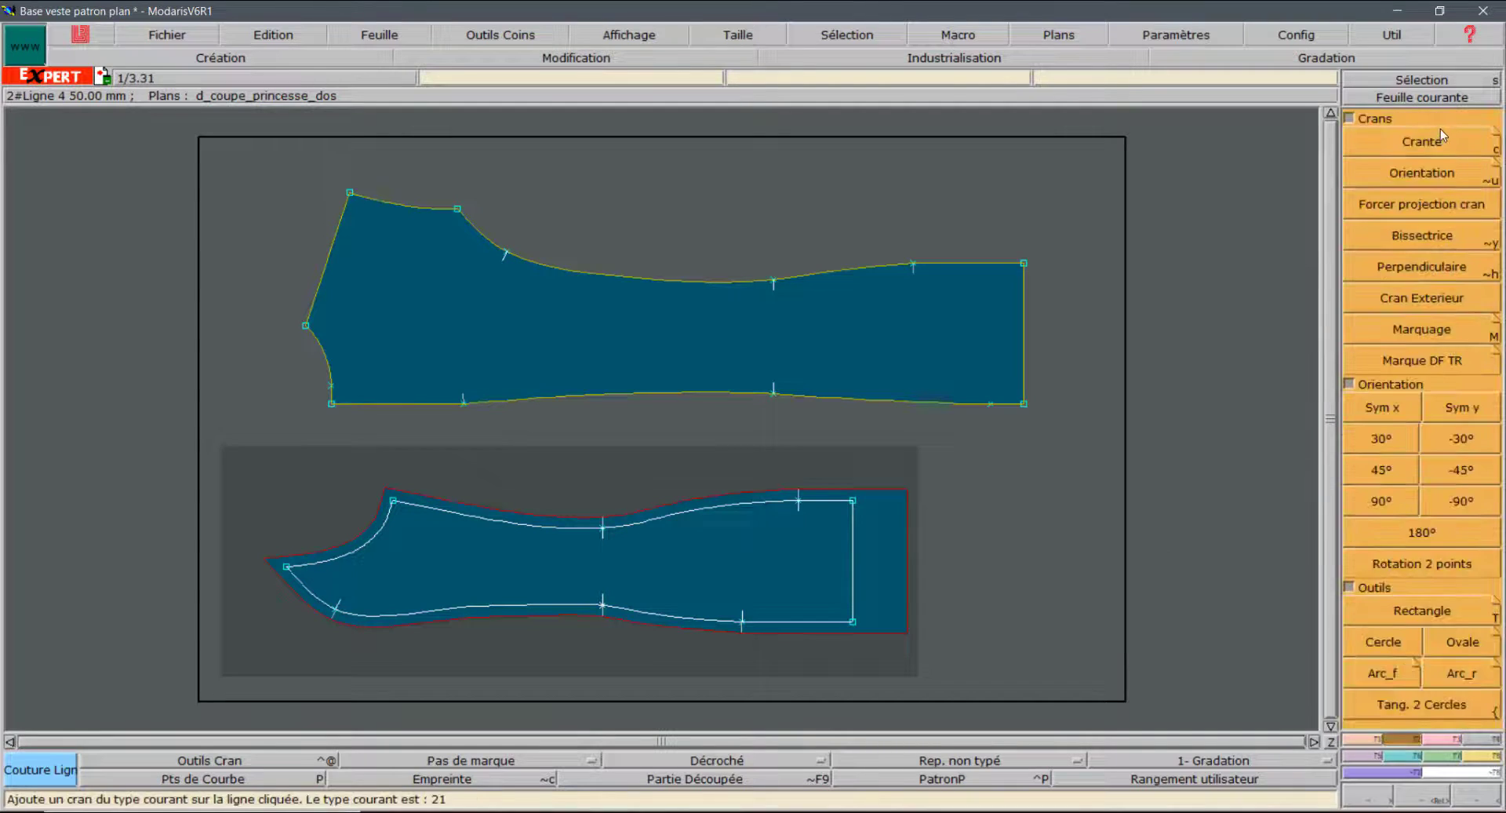
{"action": "left_click", "coordinate": [1424, 151]}
{"action": "left_click", "coordinate": [853, 501]}
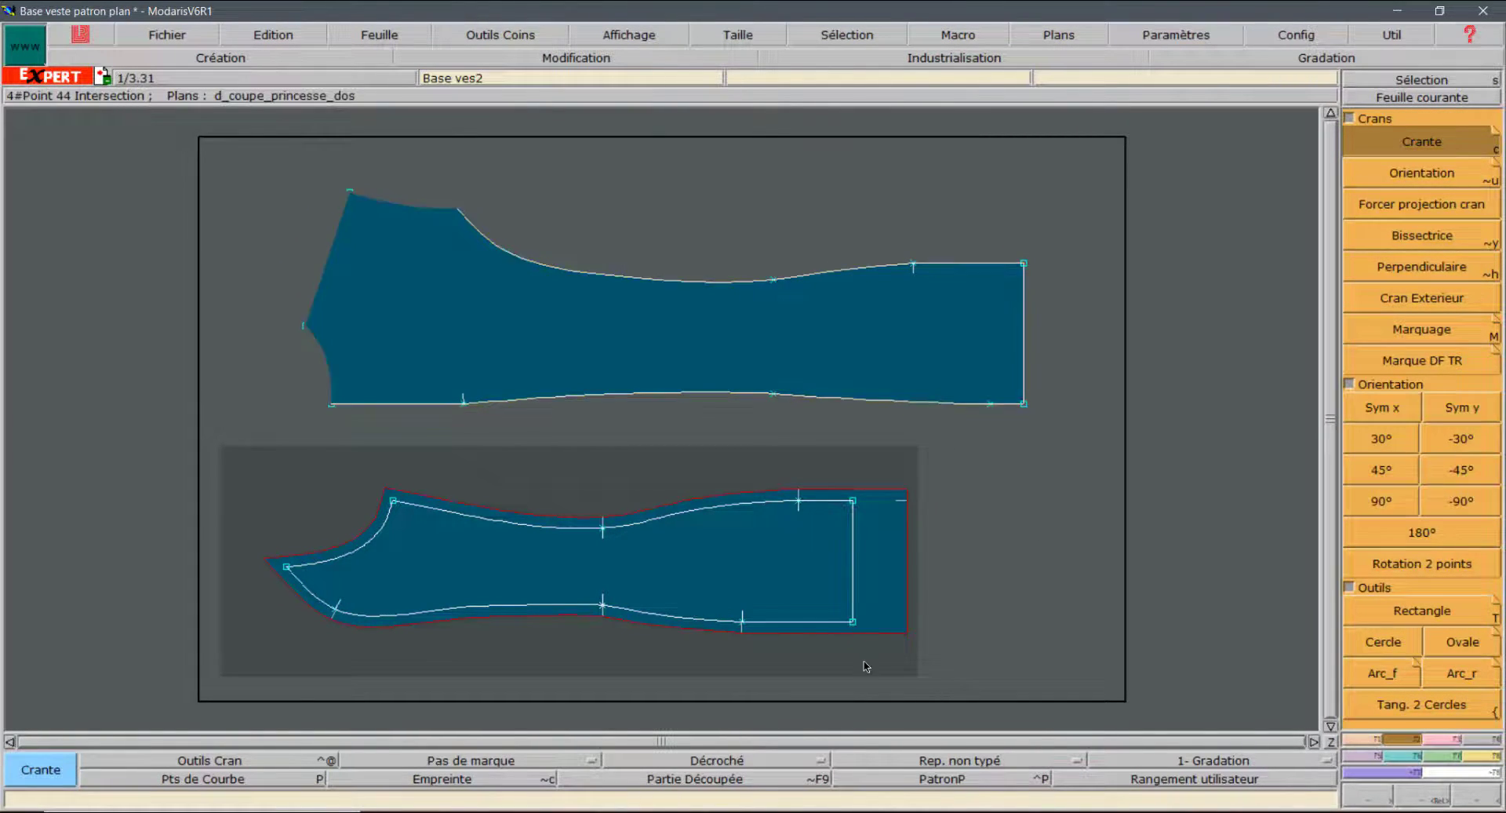
{"action": "left_click", "coordinate": [1424, 172]}
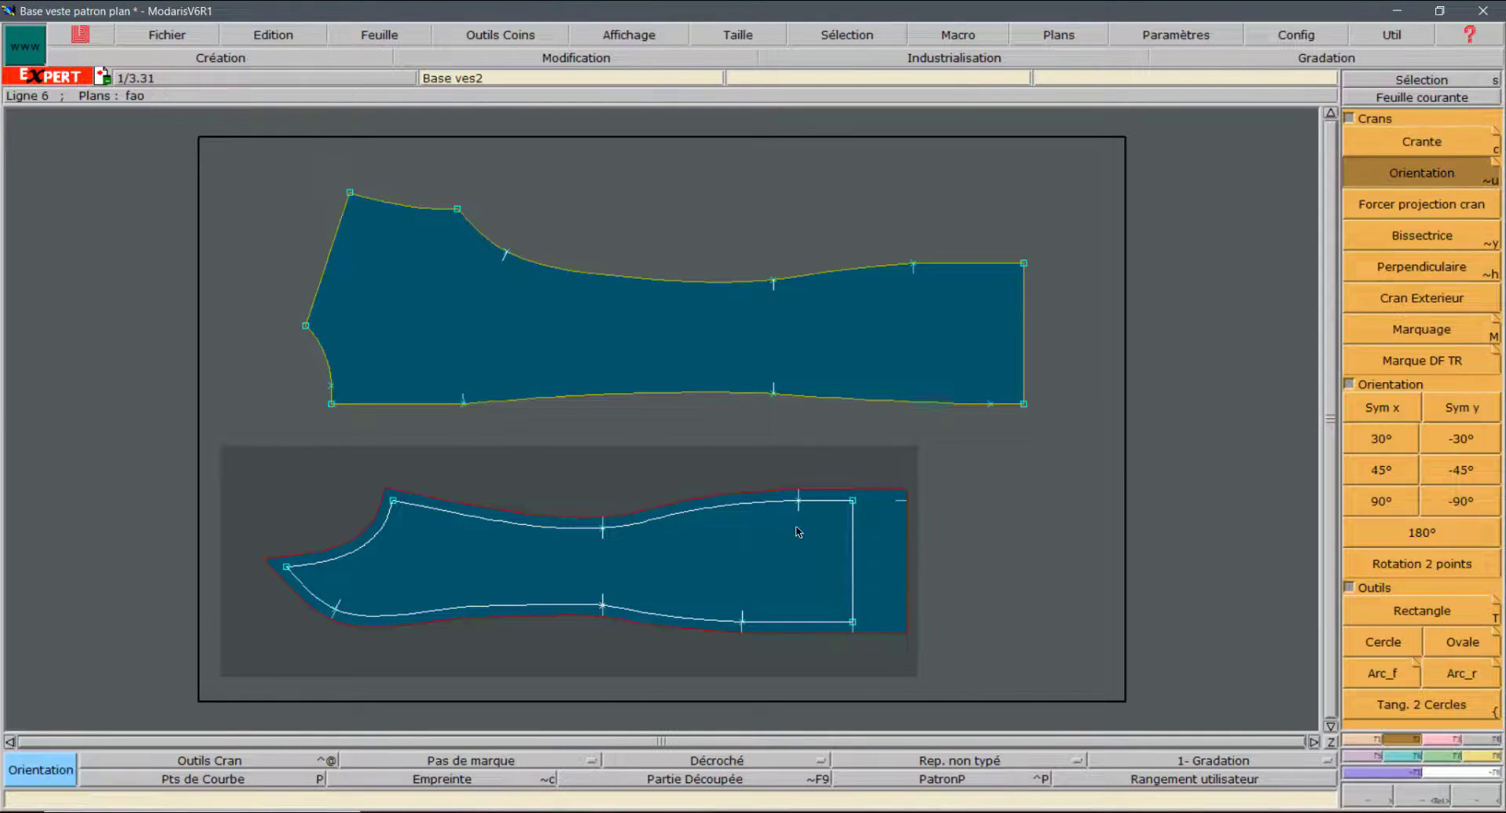
{"action": "left_click", "coordinate": [853, 427]}
{"action": "left_click", "coordinate": [853, 622]}
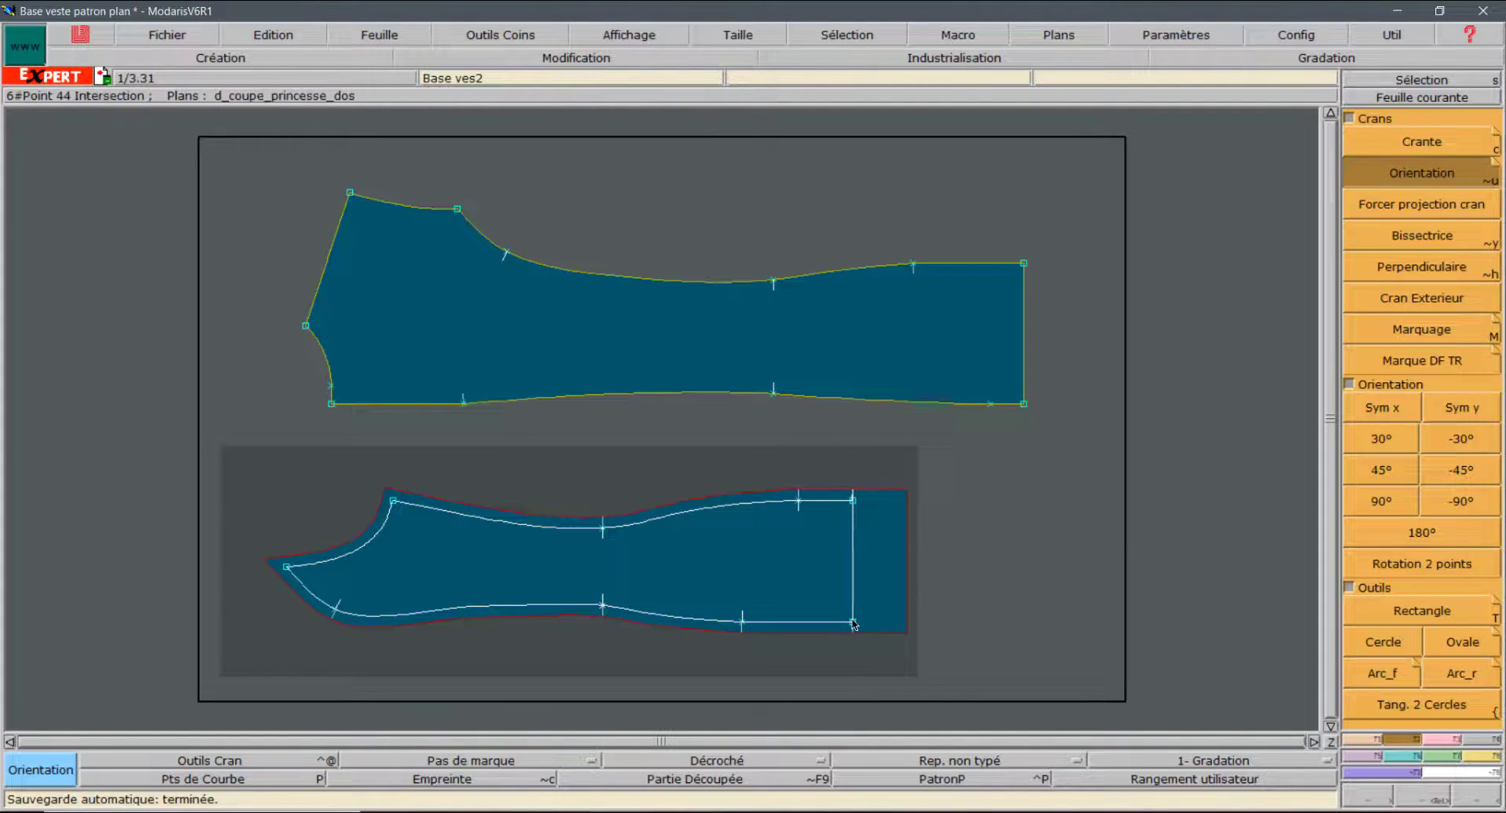
{"action": "left_click", "coordinate": [855, 703]}
Step: Open the Changer Coin corner types for working on the side-back's armhole tip
{"action": "left_click", "coordinate": [1421, 801]}
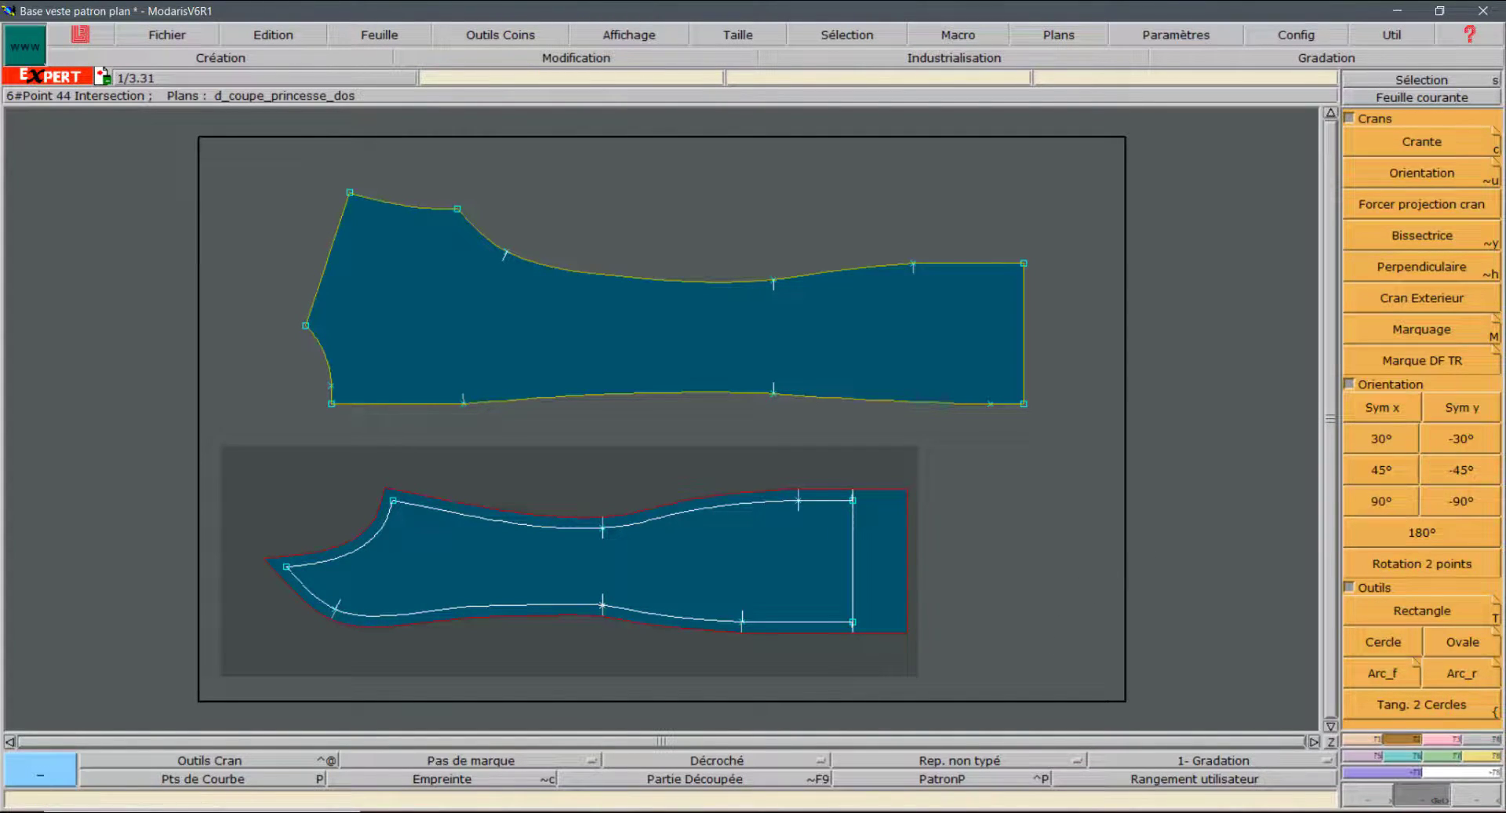
{"action": "left_click_drag", "start_coordinate": [211, 444], "coordinate": [514, 682]}
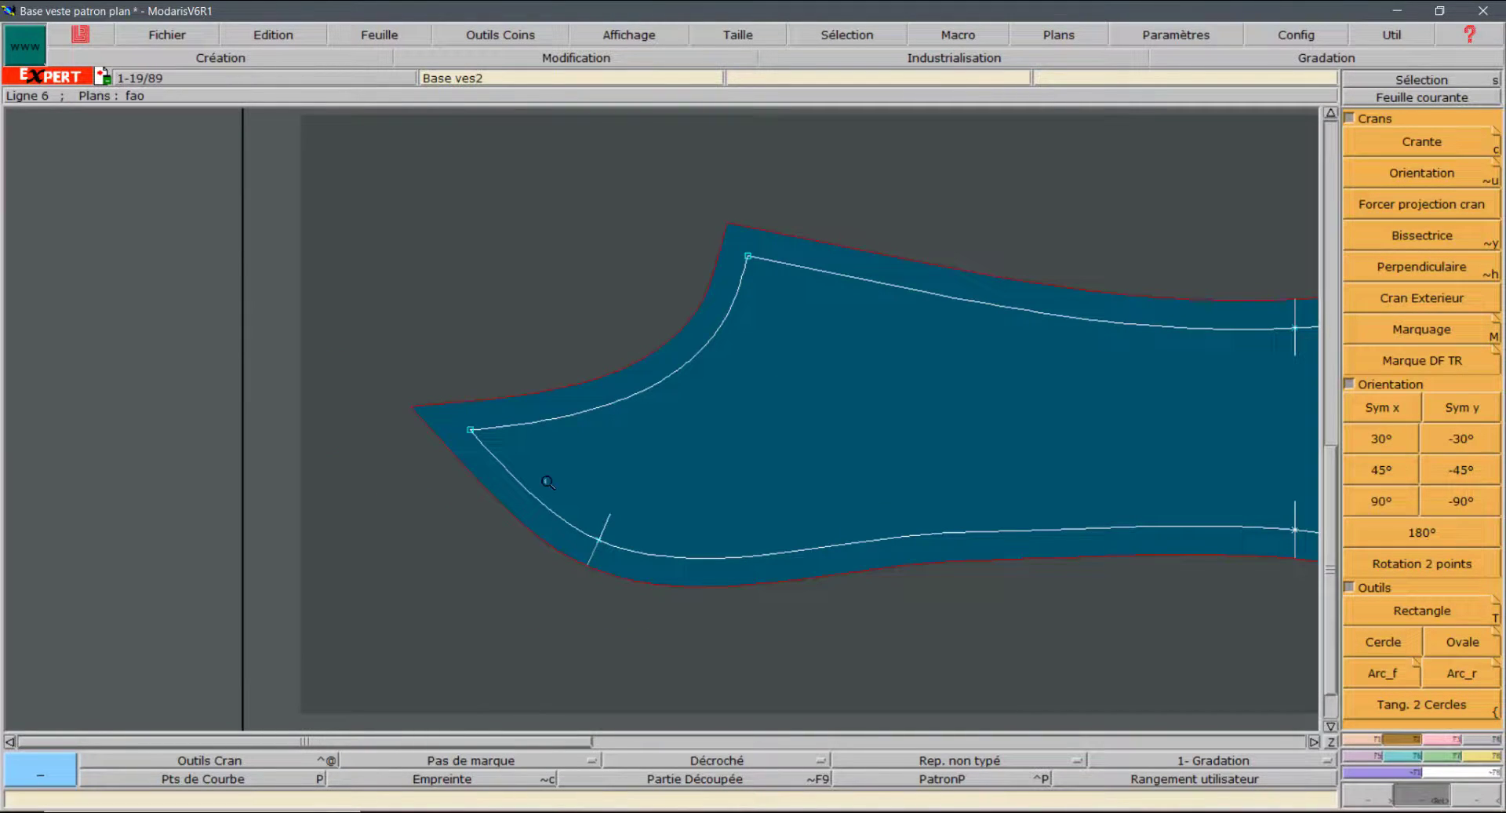
{"action": "left_click_drag", "start_coordinate": [319, 271], "coordinate": [679, 629]}
{"action": "left_click", "coordinate": [1452, 757]}
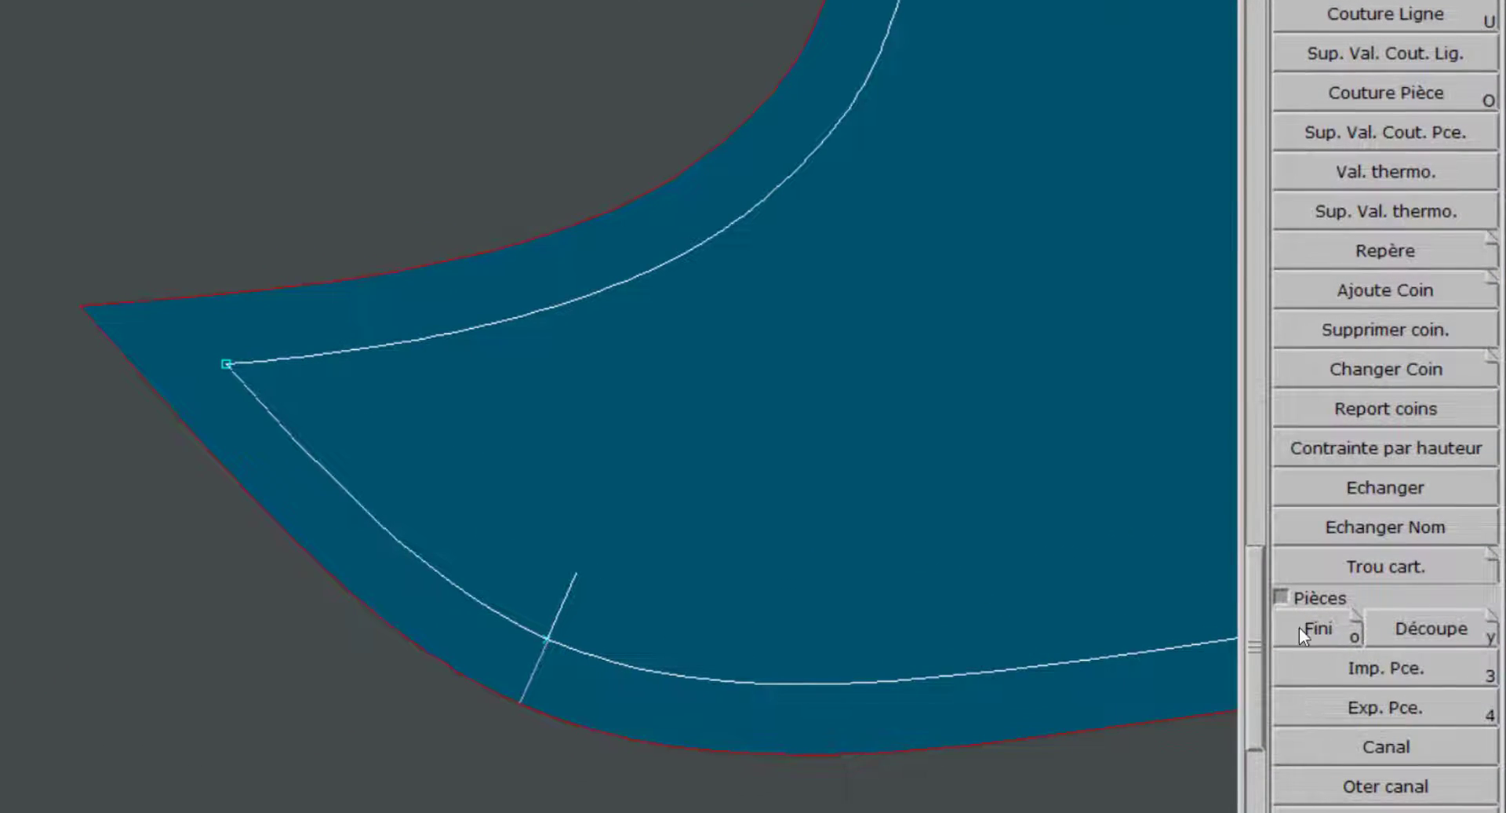
{"action": "left_click", "coordinate": [1456, 288]}
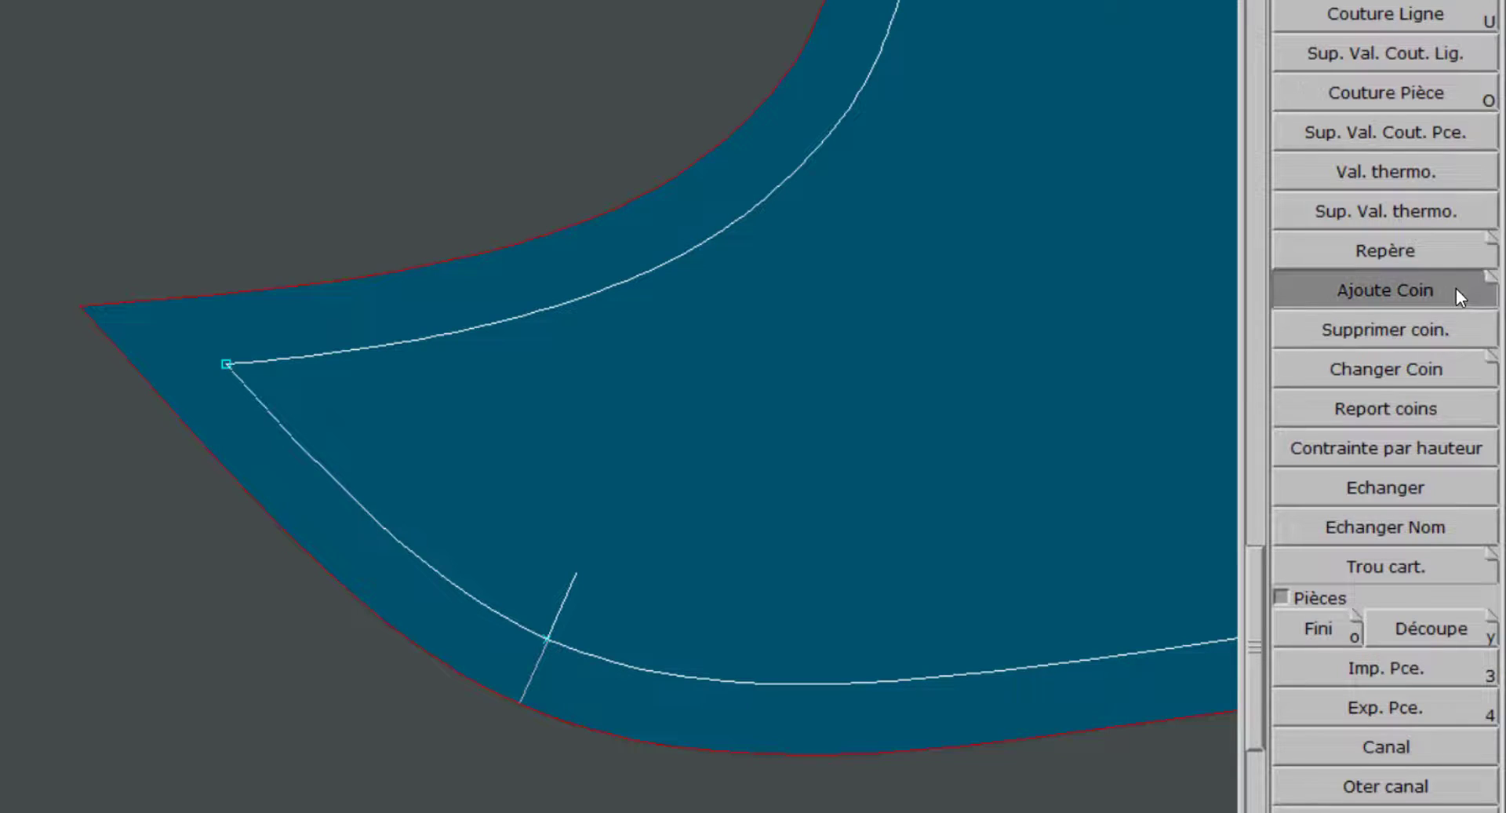
{"action": "left_click", "coordinate": [1487, 280]}
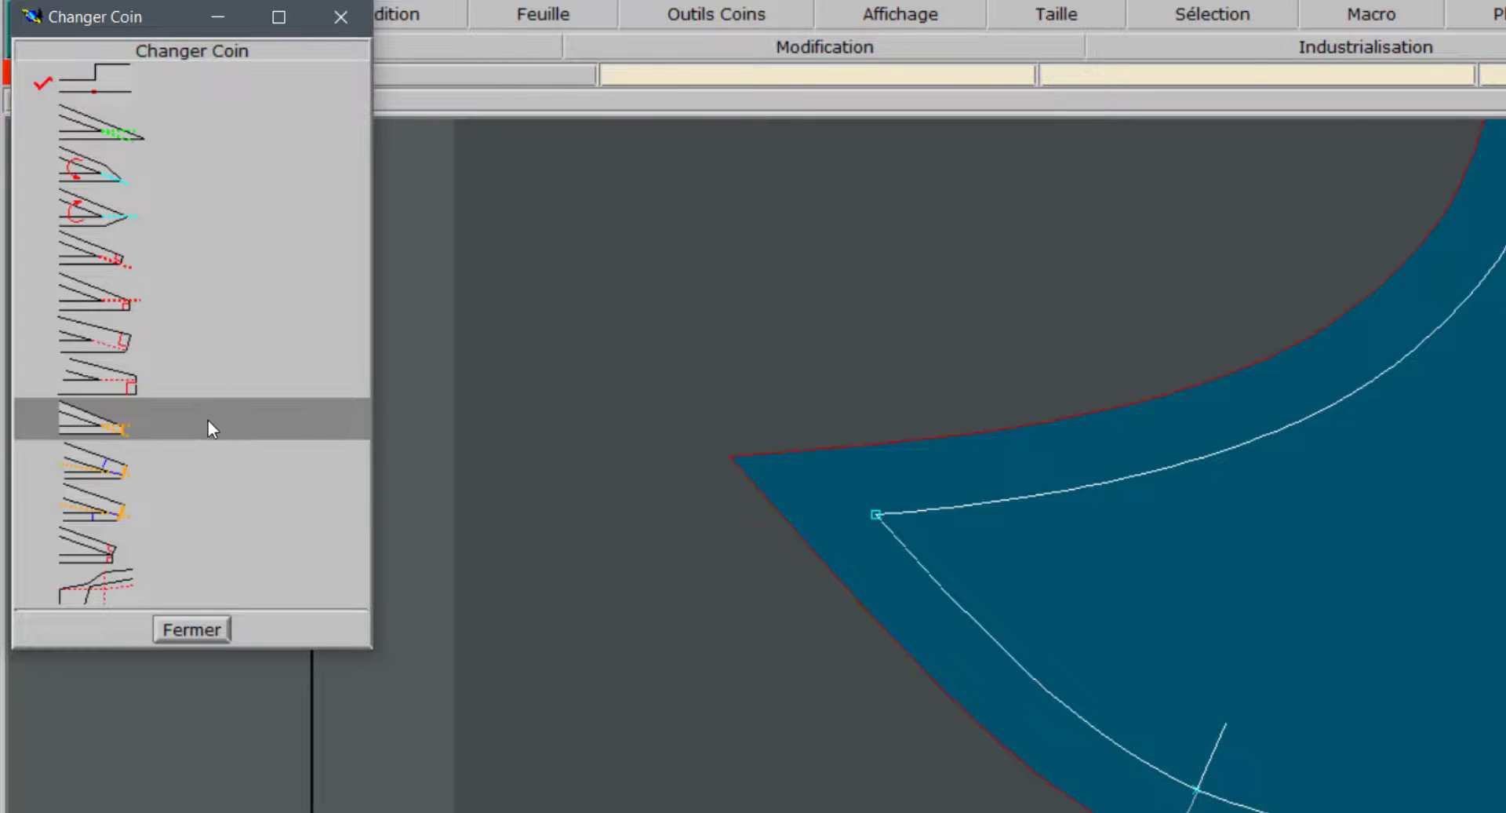
Step: Try the Perpendiculaire suivant corner type on the seam allowance at the side-back's armhole tip
{"action": "left_click", "coordinate": [134, 342]}
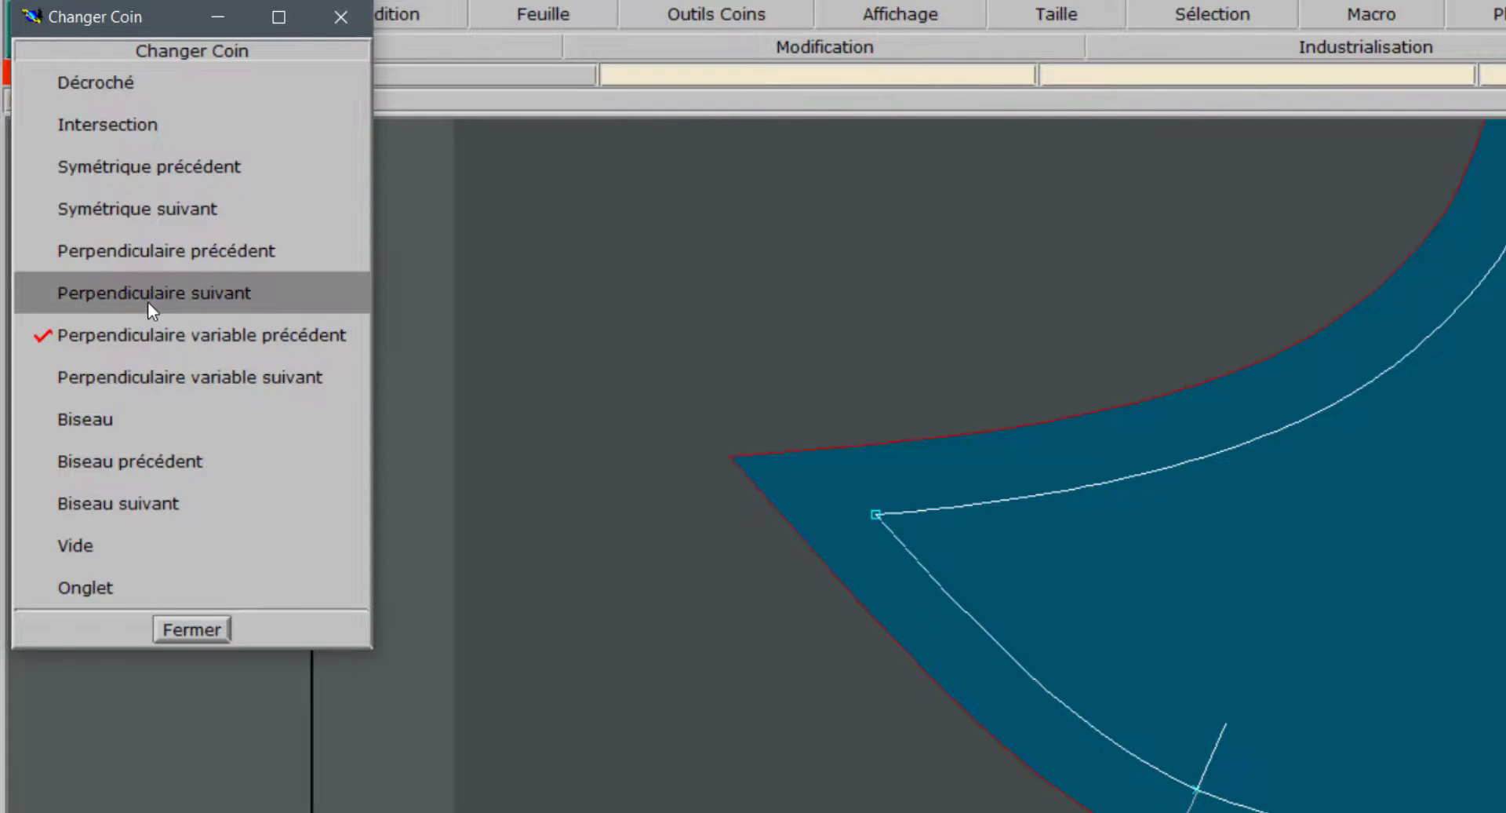
{"action": "left_click", "coordinate": [135, 297]}
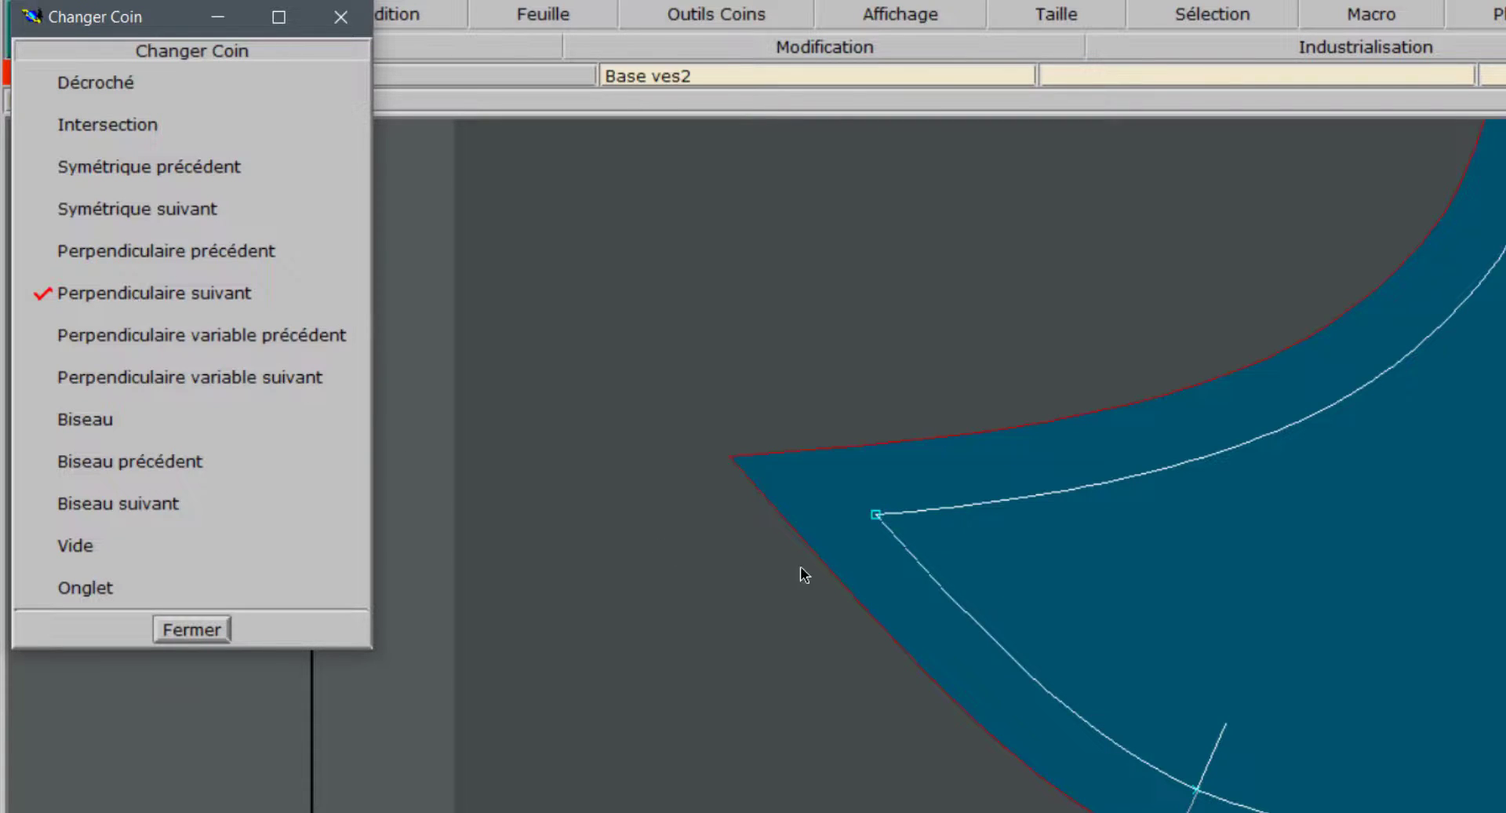
{"action": "left_click", "coordinate": [877, 516]}
{"action": "left_click", "coordinate": [877, 516]}
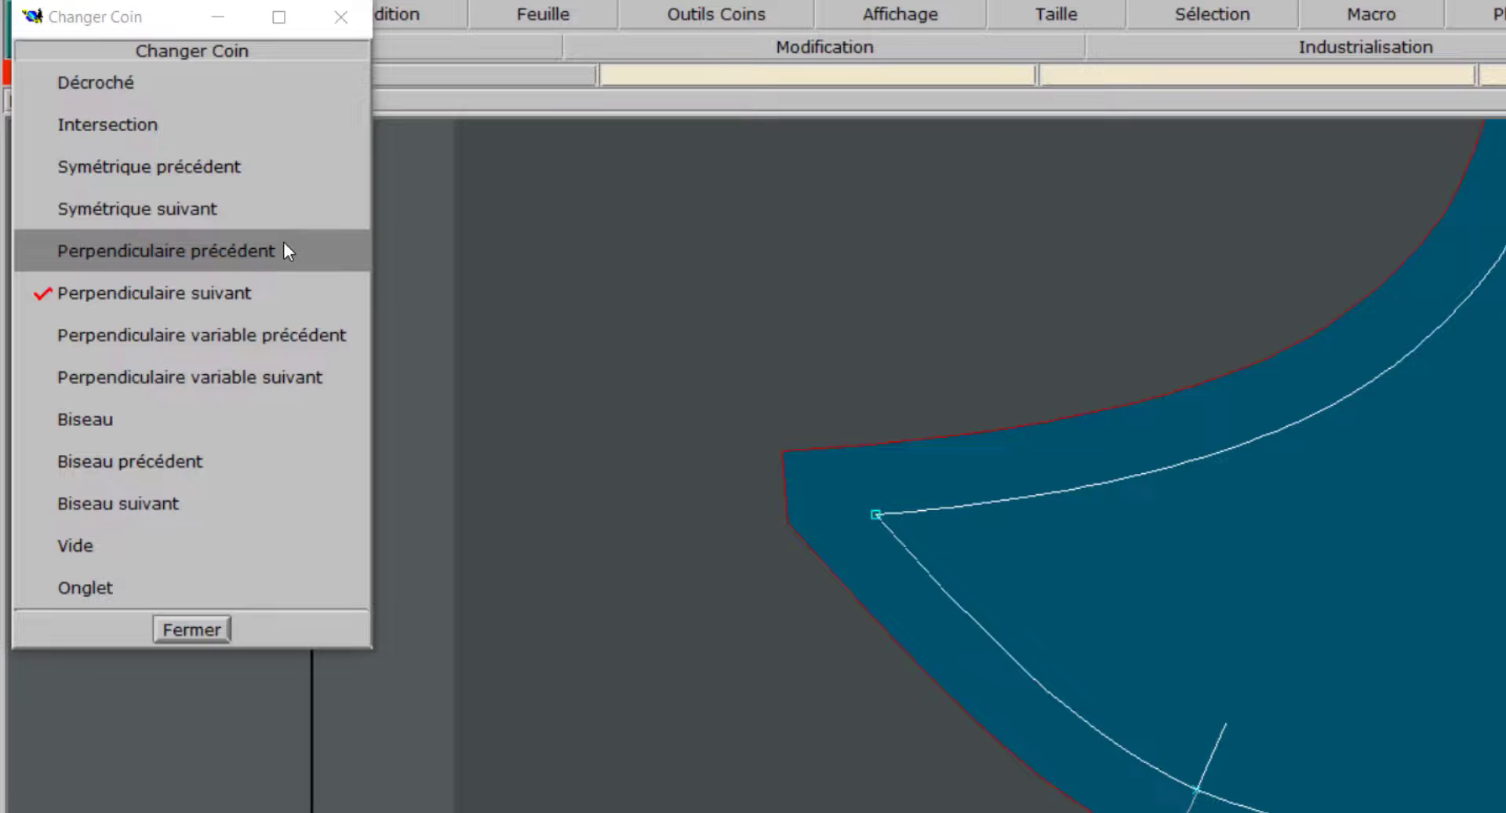
Step: Change the seam allowance corner at the side-back's armhole tip to Perpendiculaire précédent and close the corner types
{"action": "left_click", "coordinate": [284, 243]}
{"action": "left_click", "coordinate": [879, 516]}
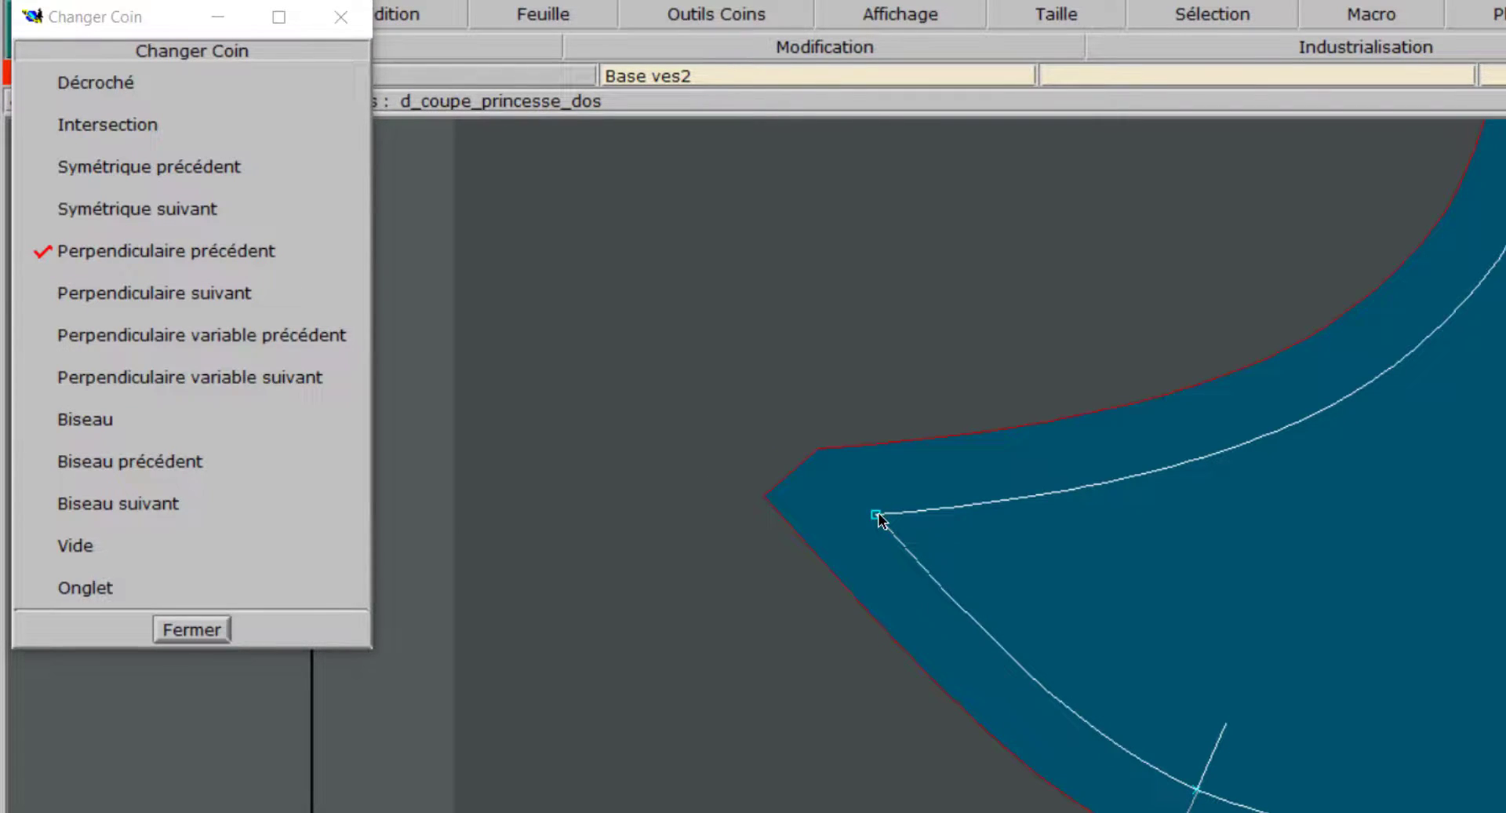
{"action": "left_click", "coordinate": [1369, 116]}
{"action": "left_click", "coordinate": [1330, 115]}
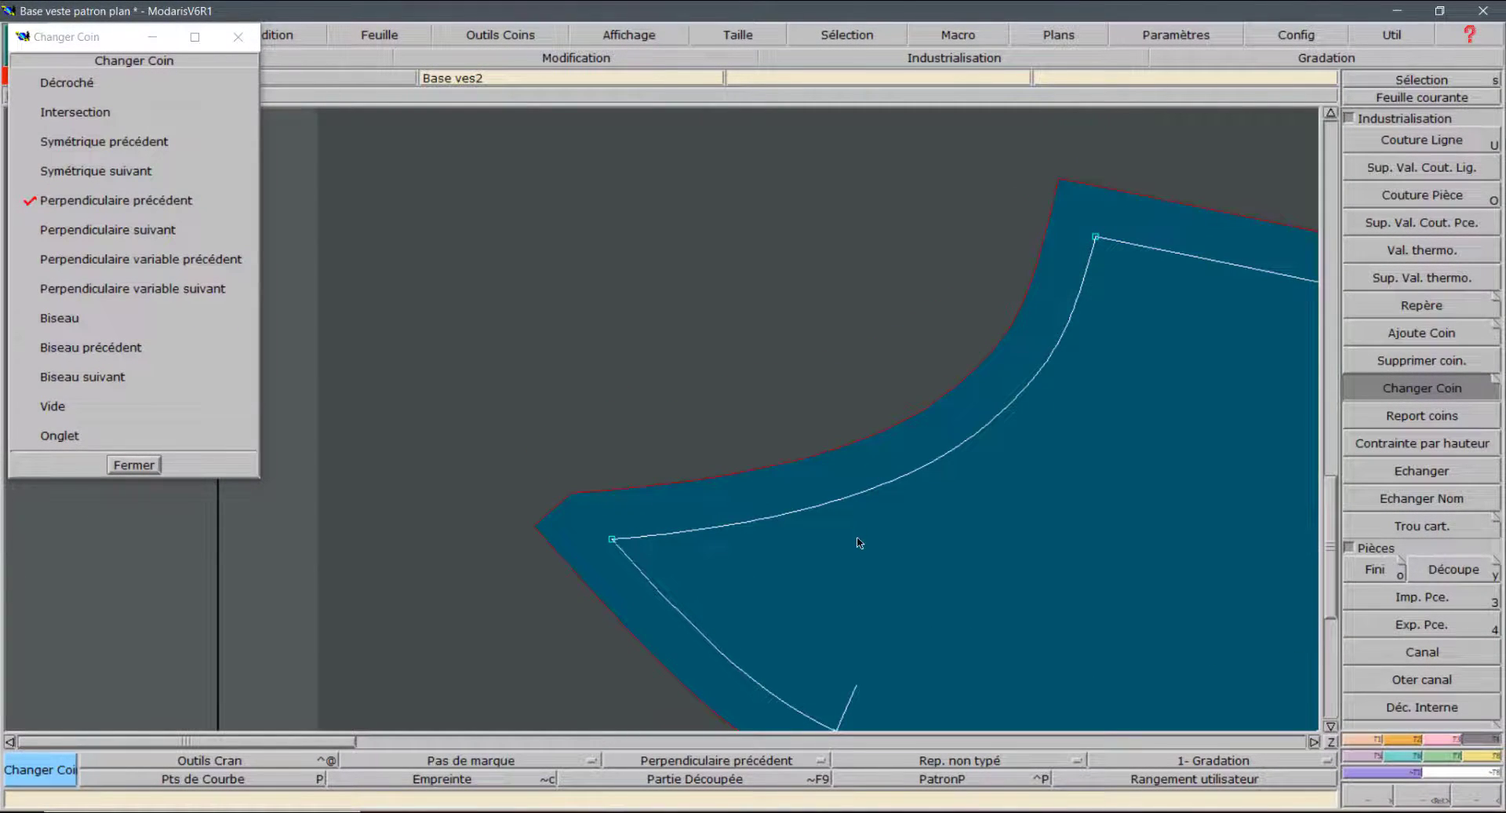
{"action": "scroll", "coordinate": [857, 538], "scroll_direction": "down", "scroll_amount": 1}
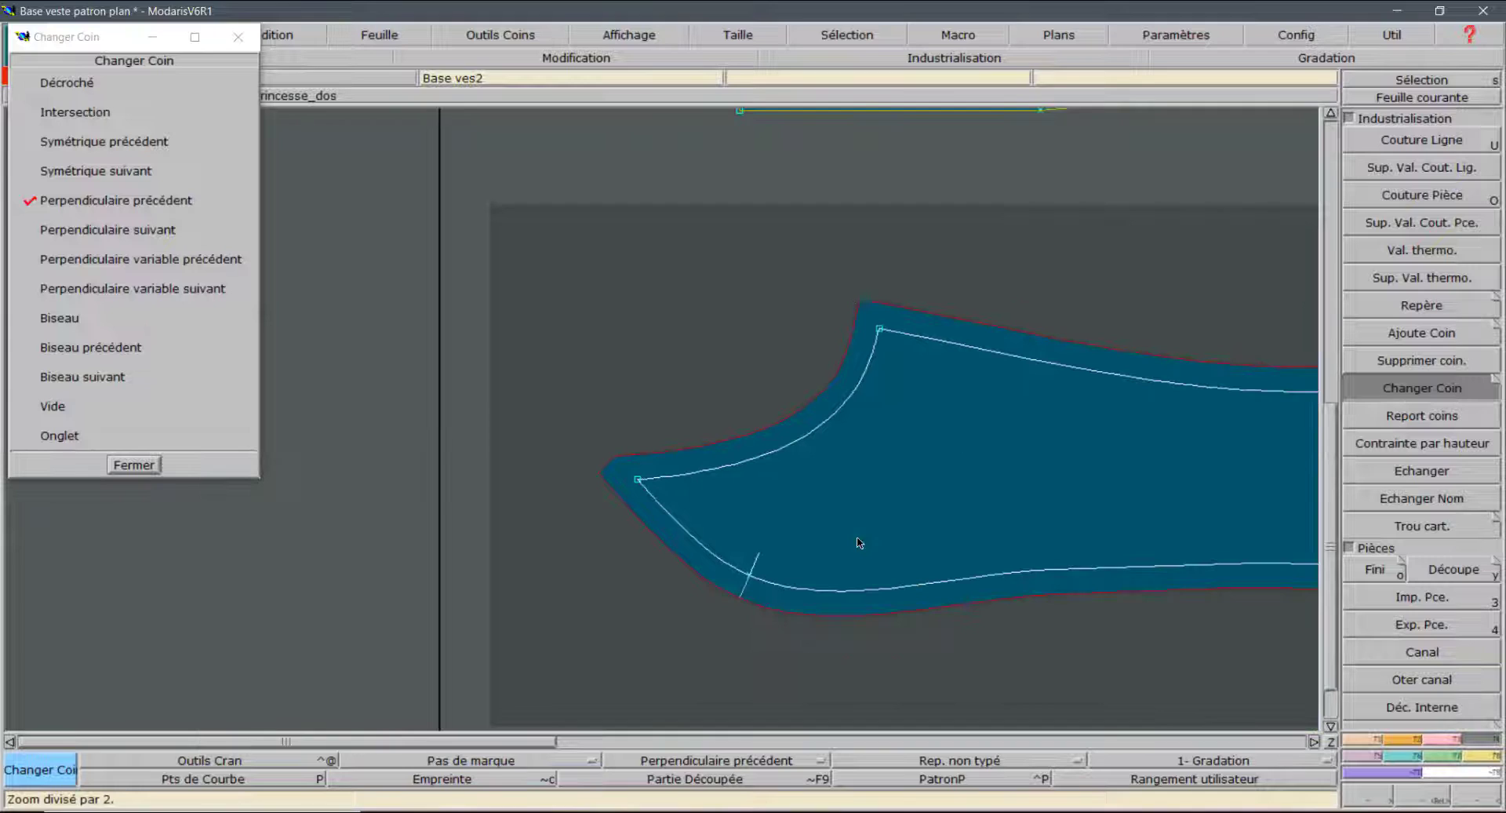
{"action": "scroll", "coordinate": [1034, 571], "scroll_direction": "down", "scroll_amount": 1}
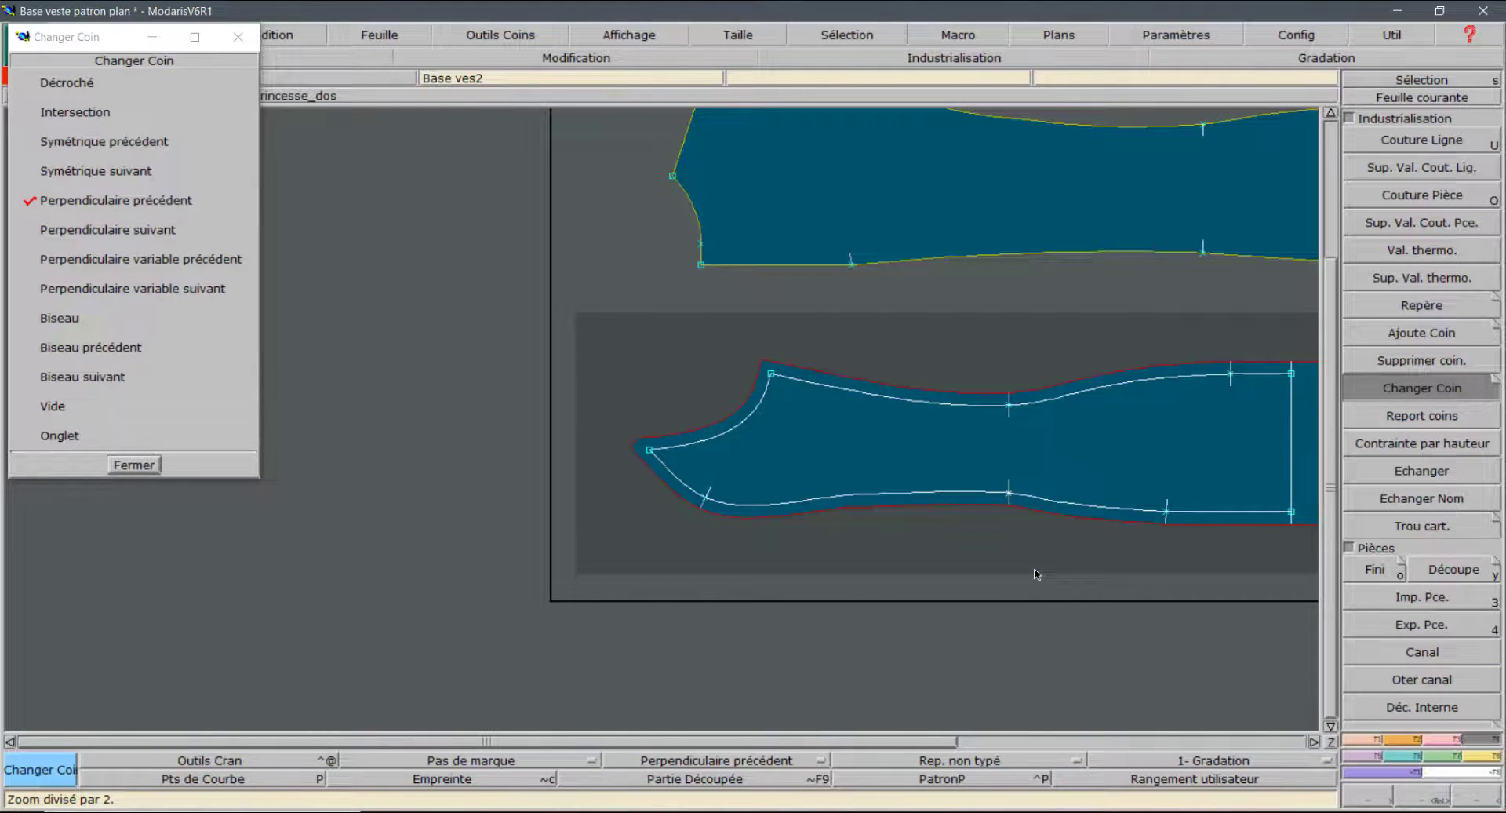
{"action": "key", "text": "8"}
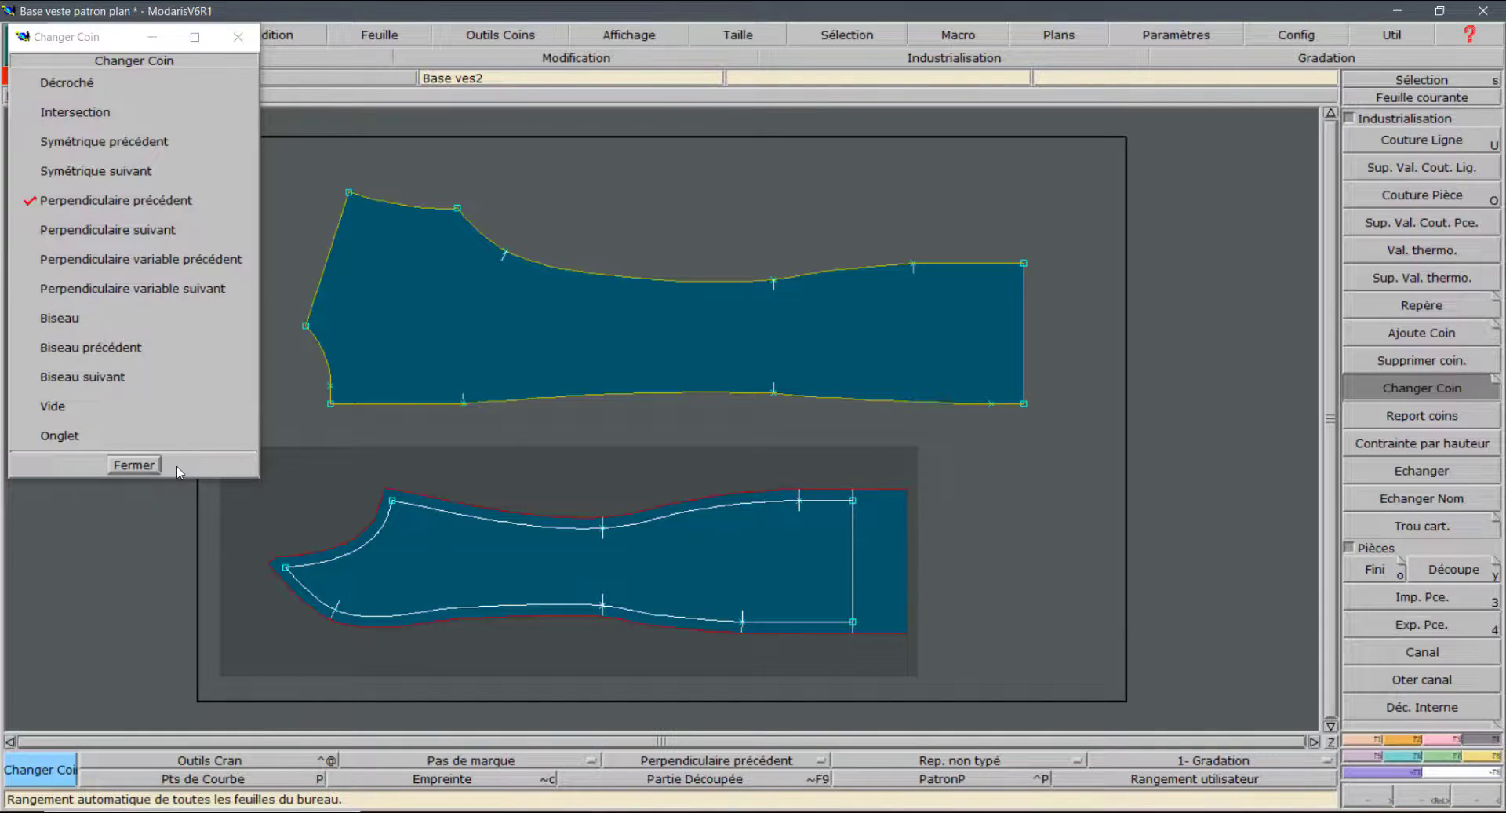
{"action": "left_click", "coordinate": [148, 465]}
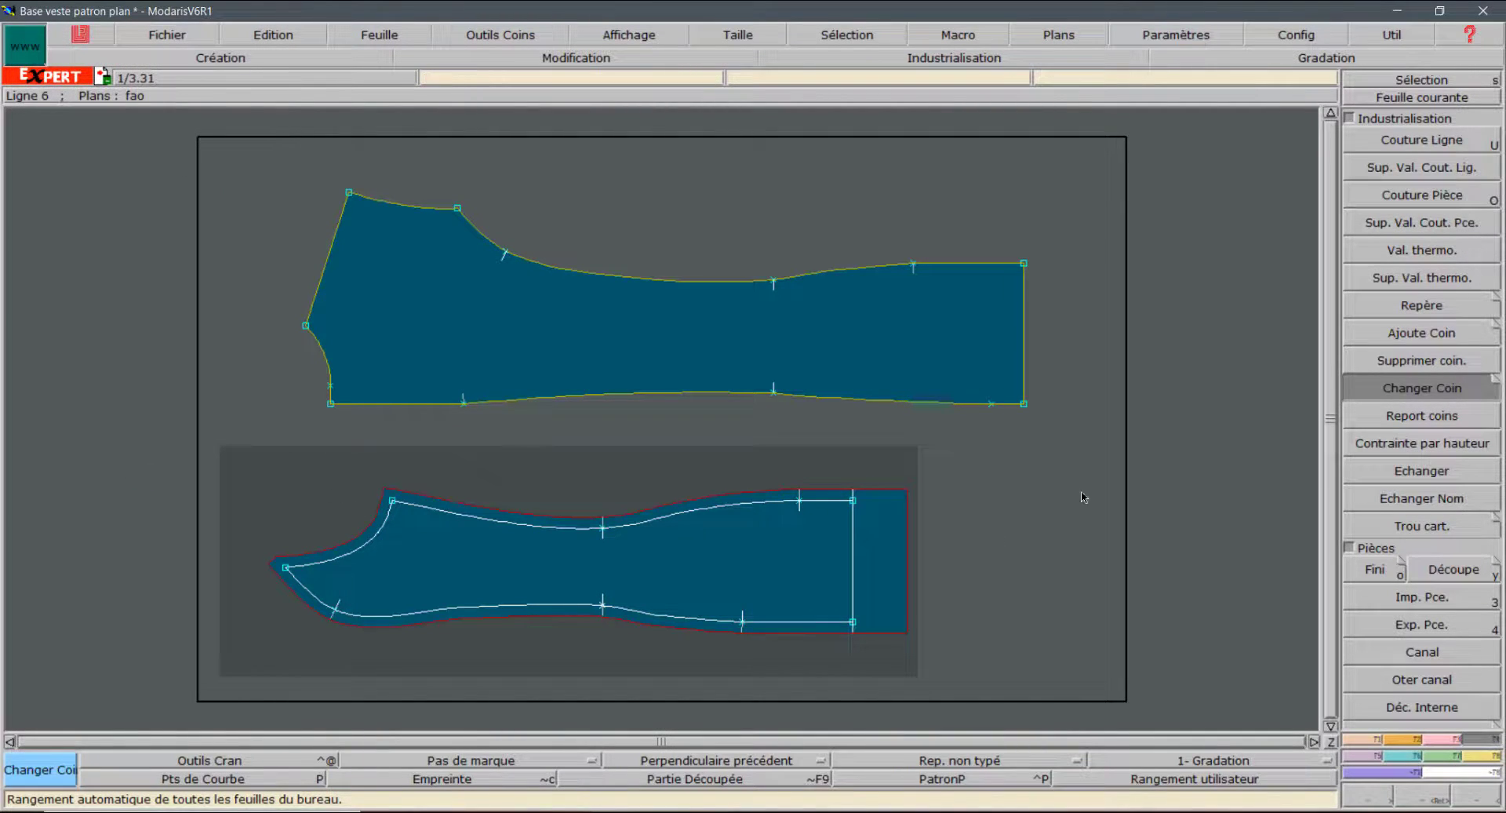
Step: Apply a 10 mm seam allowance, start and end, to all edges of the centre-back piece except the hem
{"action": "left_click", "coordinate": [1055, 380]}
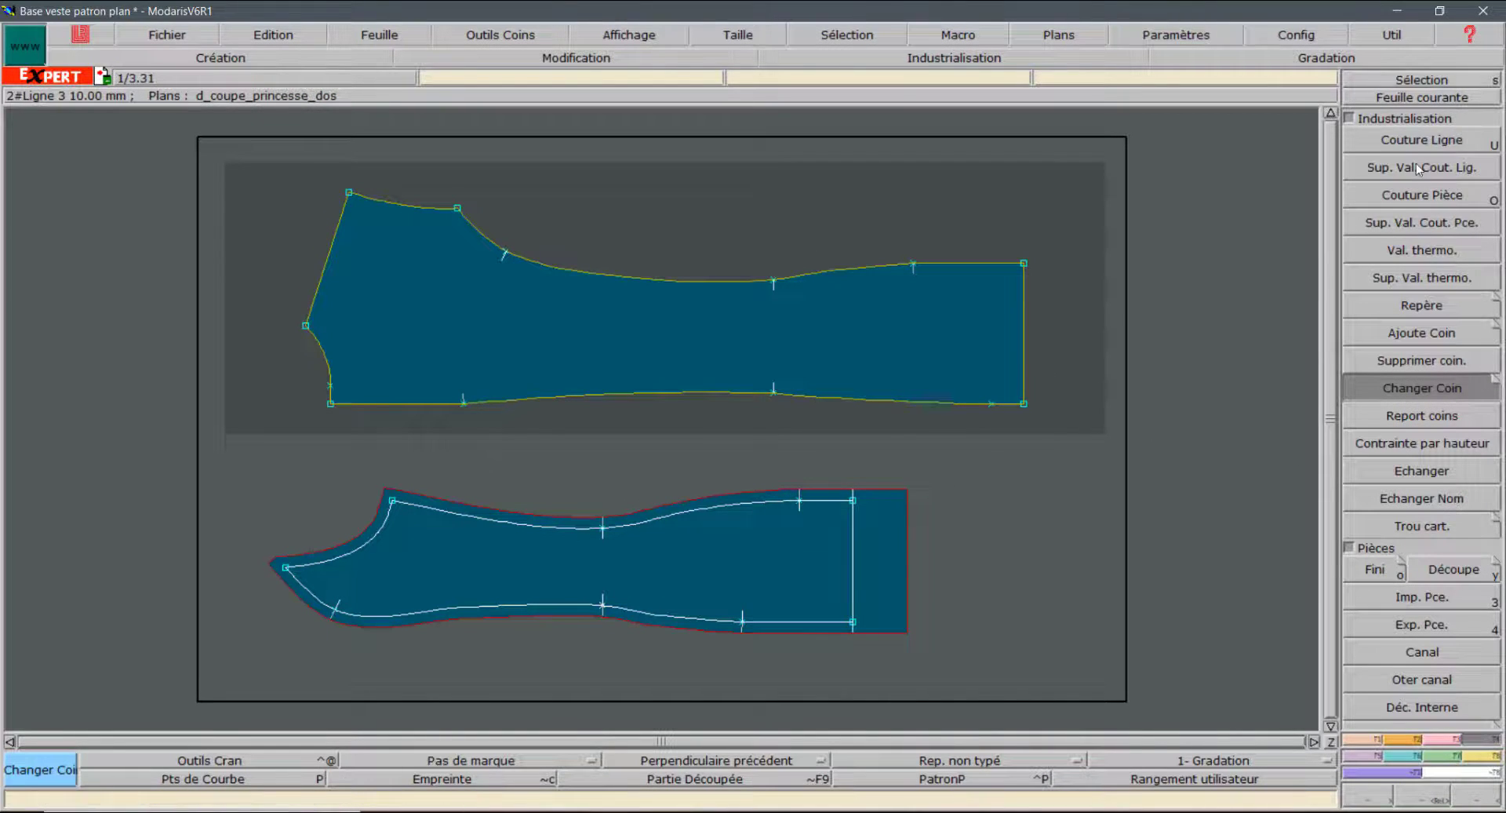
{"action": "left_click", "coordinate": [1382, 138]}
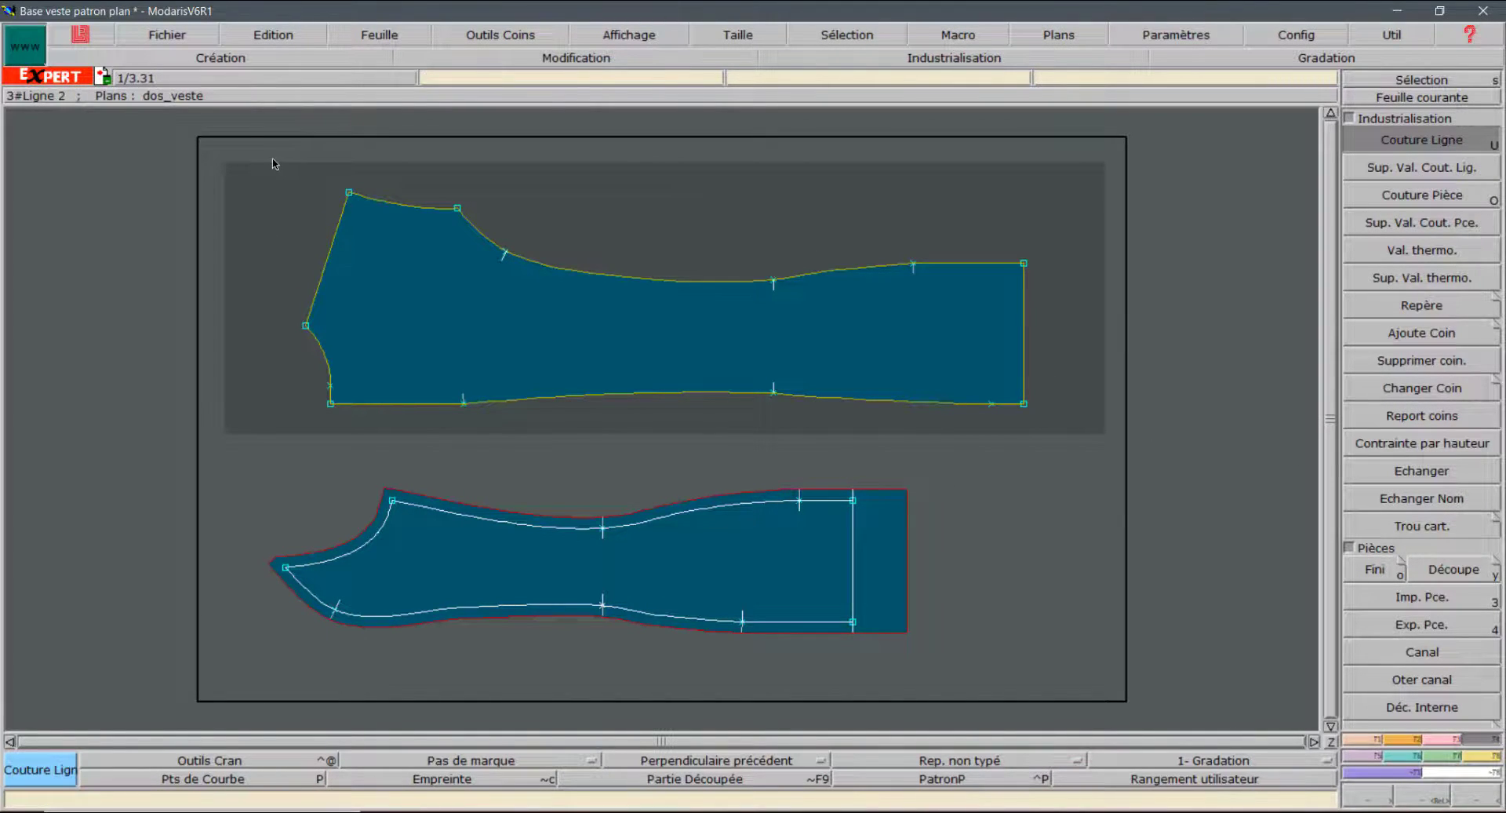
{"action": "left_click_drag", "start_coordinate": [1096, 467], "coordinate": [272, 159]}
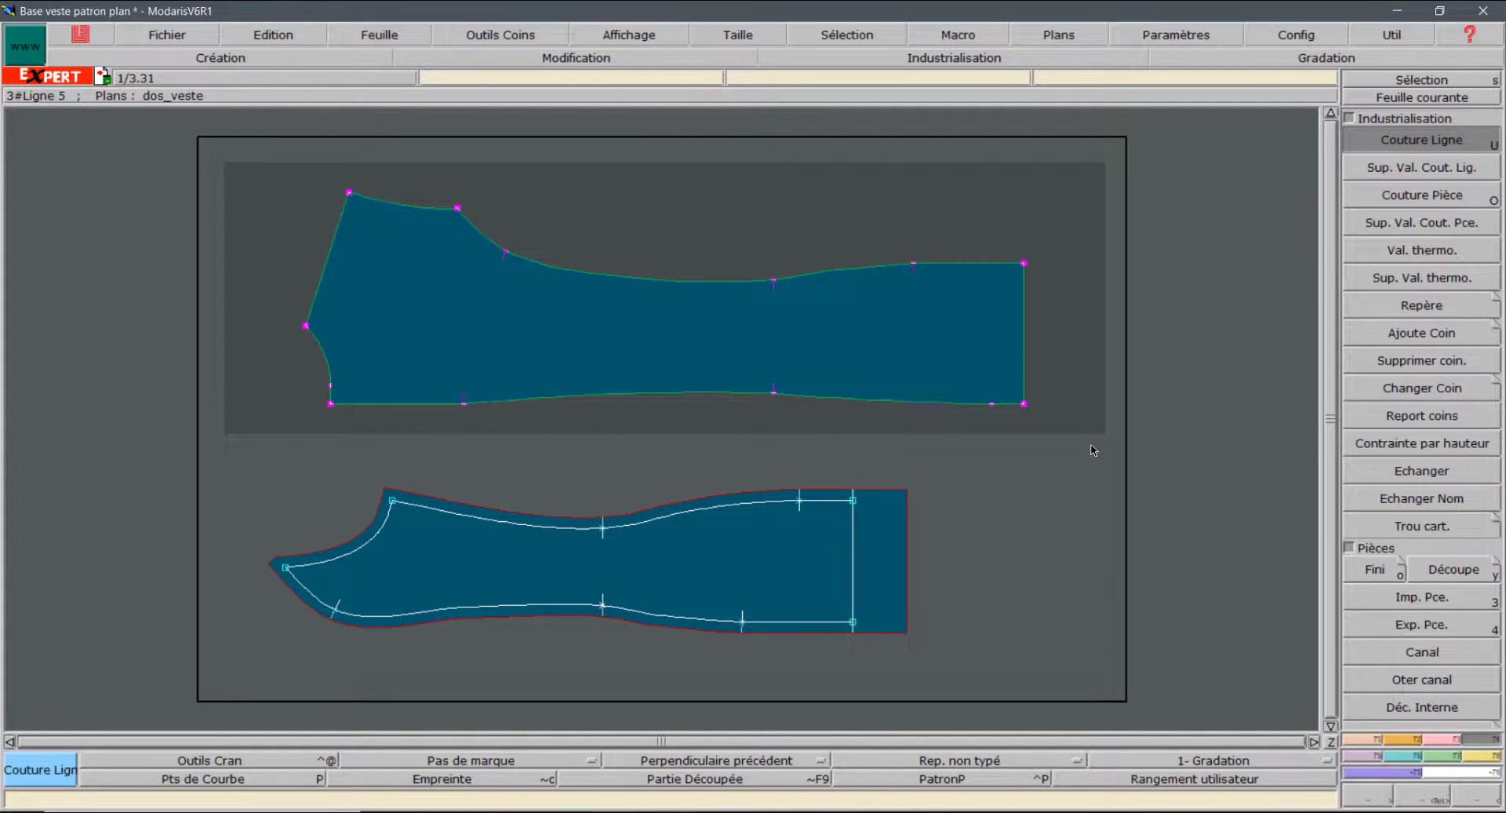
{"action": "left_click", "coordinate": [1025, 371]}
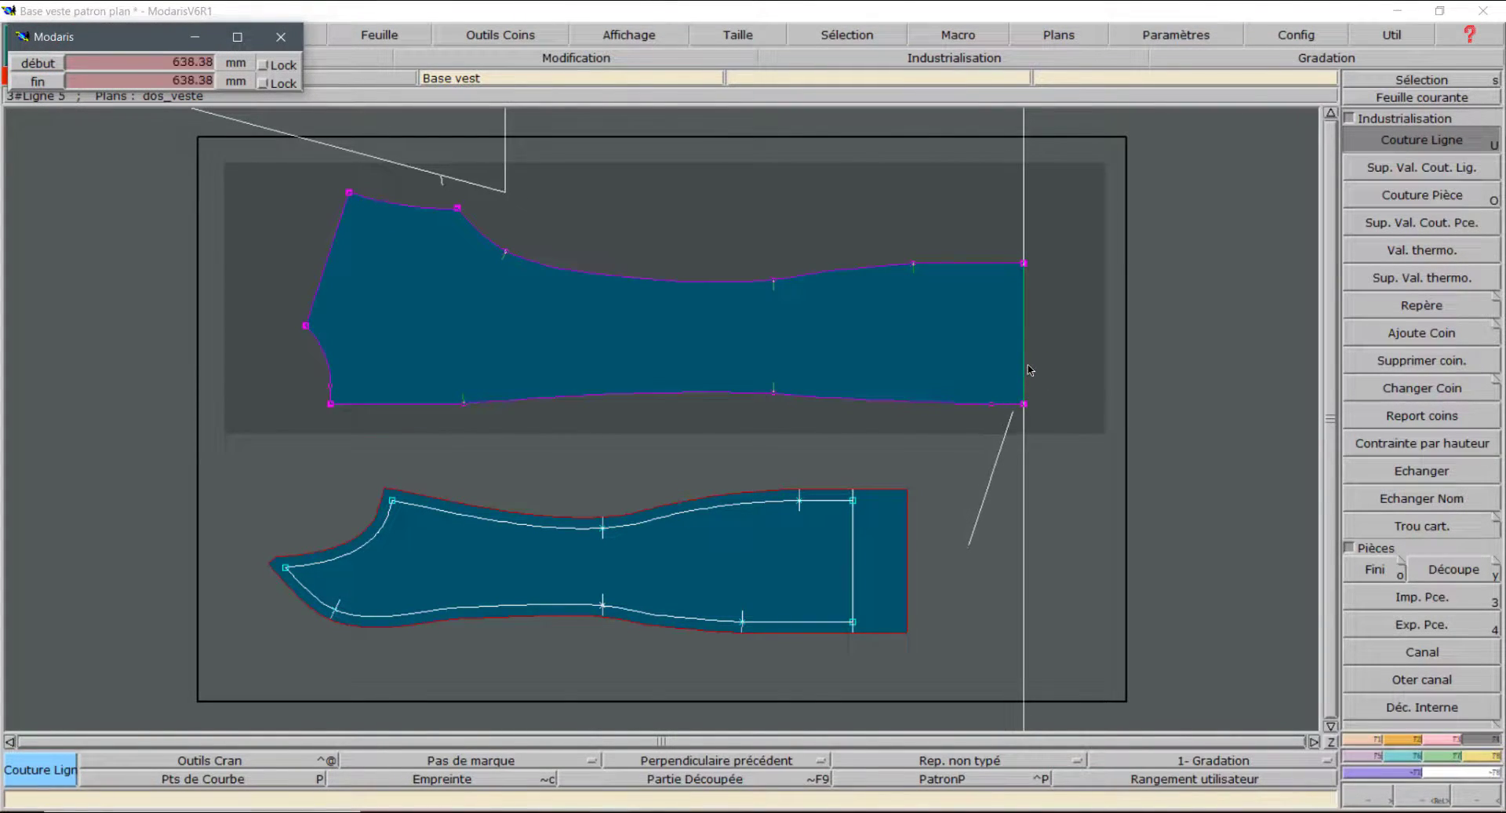
{"action": "key", "text": "Down"}
{"action": "type", "text": "10"}
{"action": "key", "text": "Tab"}
{"action": "type", "text": "10"}
{"action": "key", "text": "Return"}
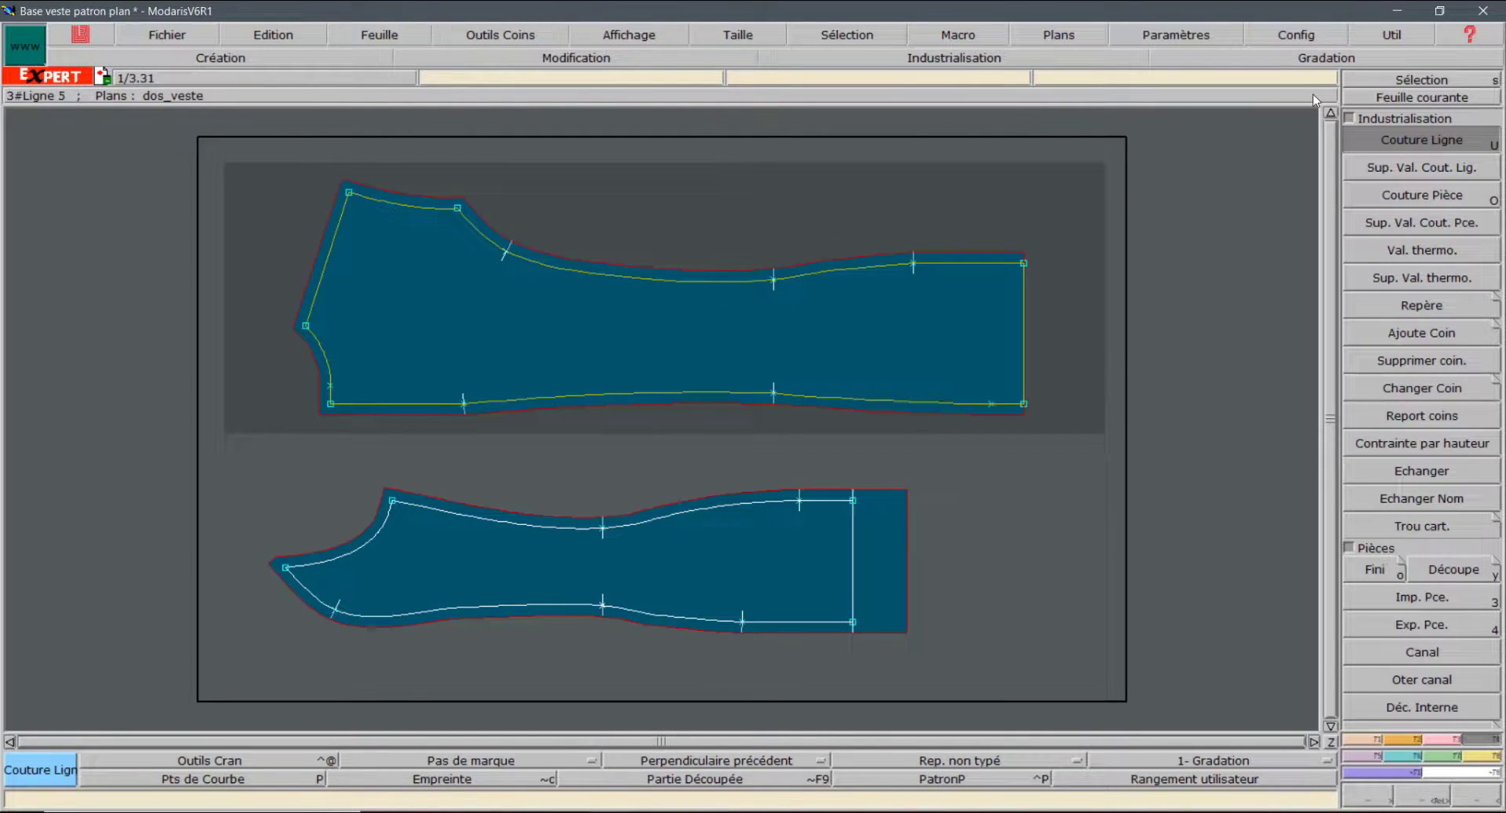
Step: Apply a 50 mm hem allowance, start and end, to the hem line of the centre-back piece
{"action": "left_click", "coordinate": [1026, 351]}
{"action": "key", "text": "Down"}
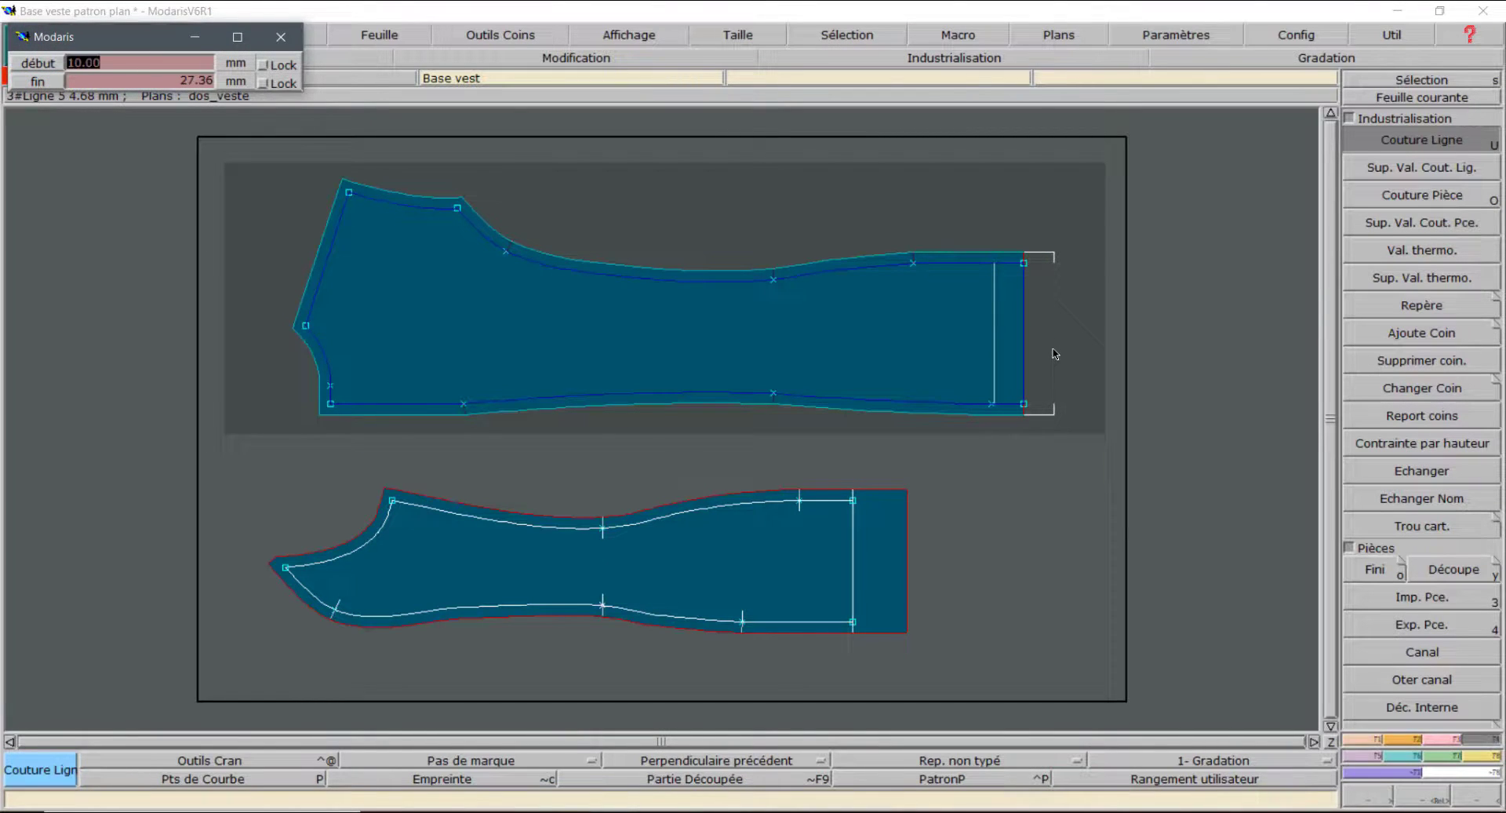
{"action": "type", "text": "50"}
{"action": "key", "text": "Tab"}
{"action": "type", "text": "50"}
{"action": "key", "text": "Return"}
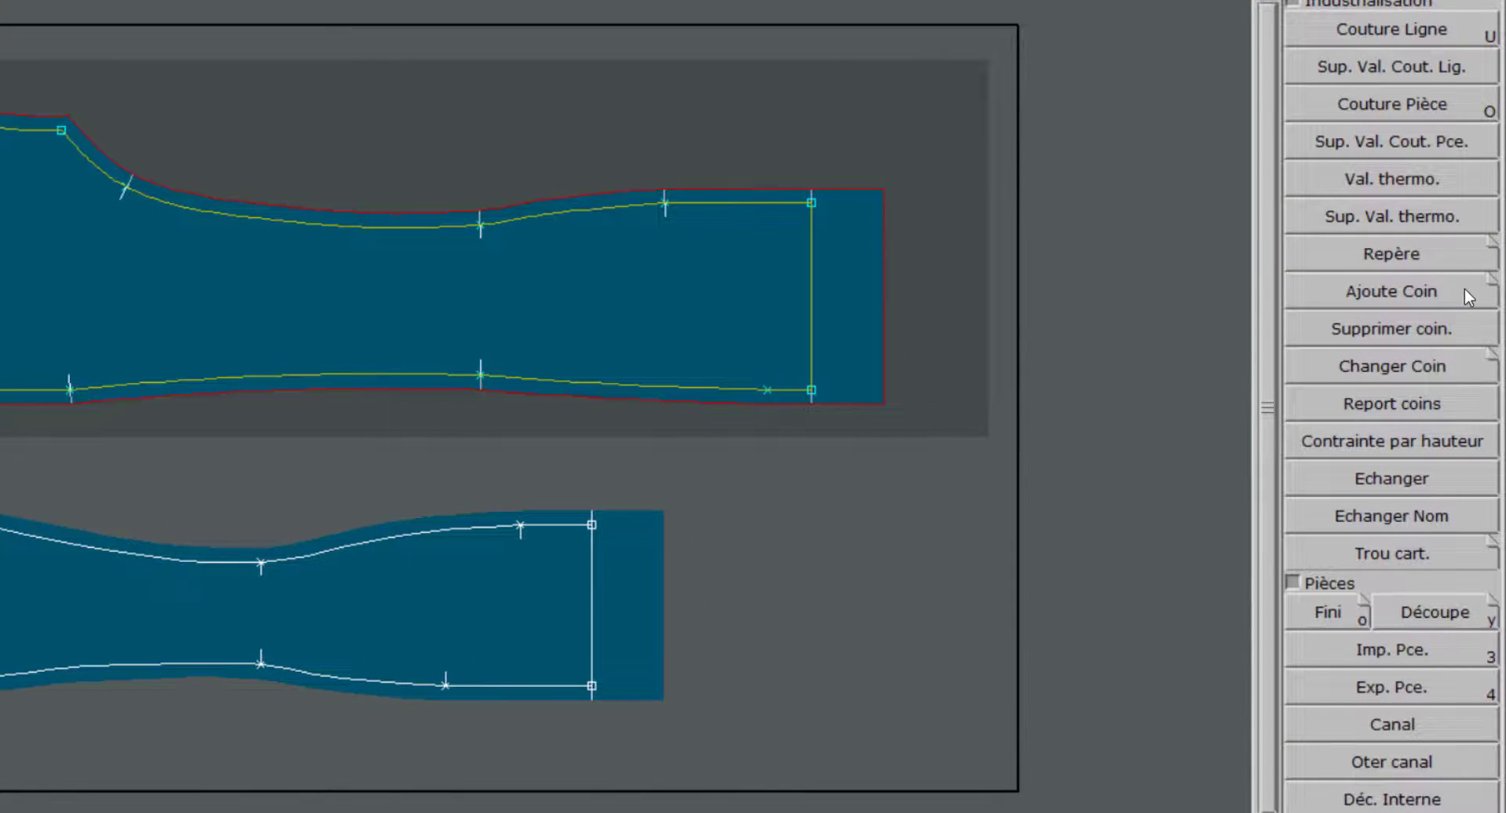
Step: Change the centre-back's seam allowance corner between the armhole and the princess seam to Perpendiculaire suivant
{"action": "left_click", "coordinate": [1466, 289]}
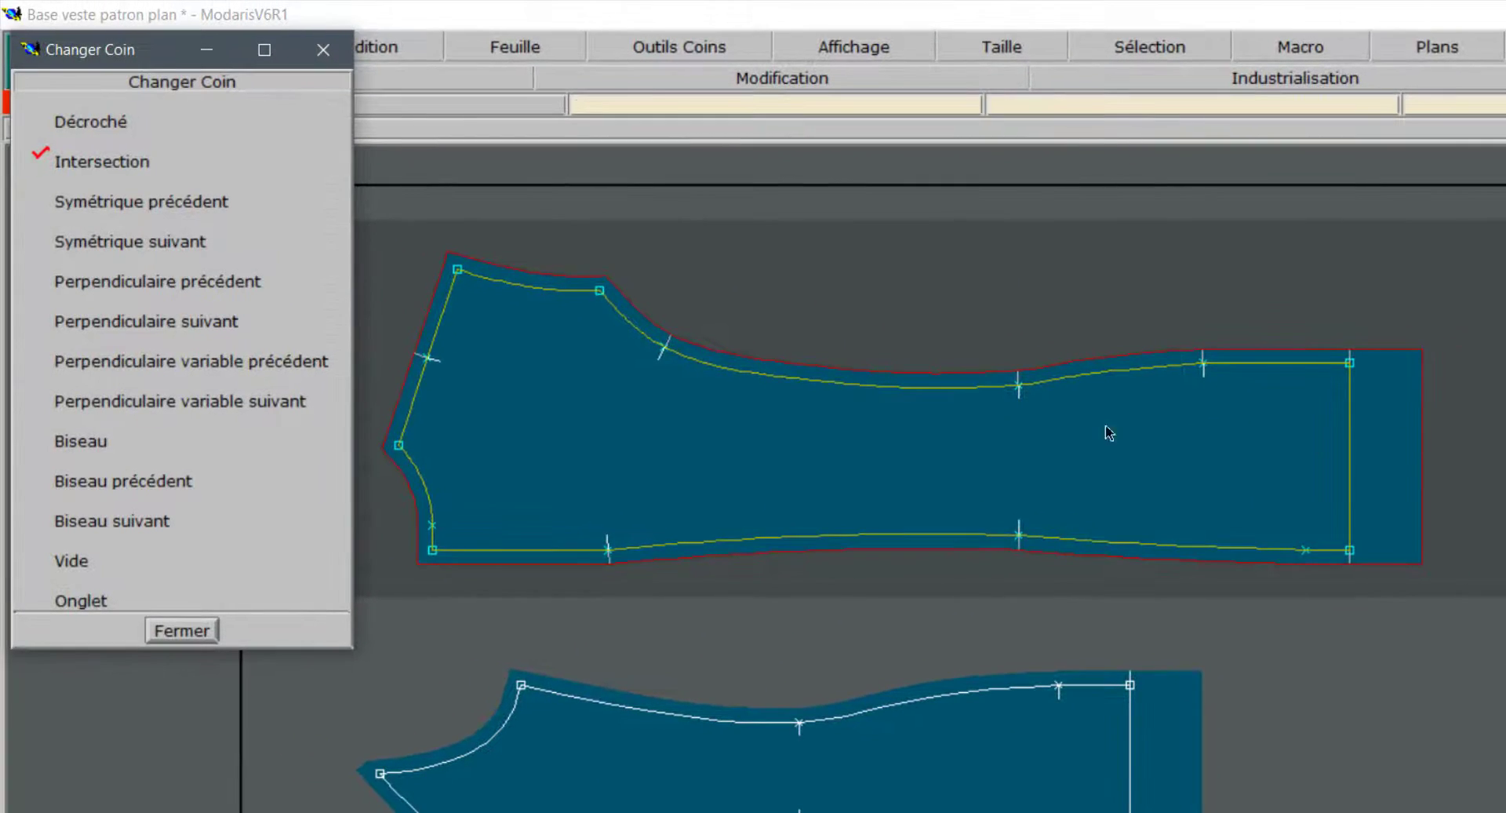
{"action": "left_click", "coordinate": [109, 241]}
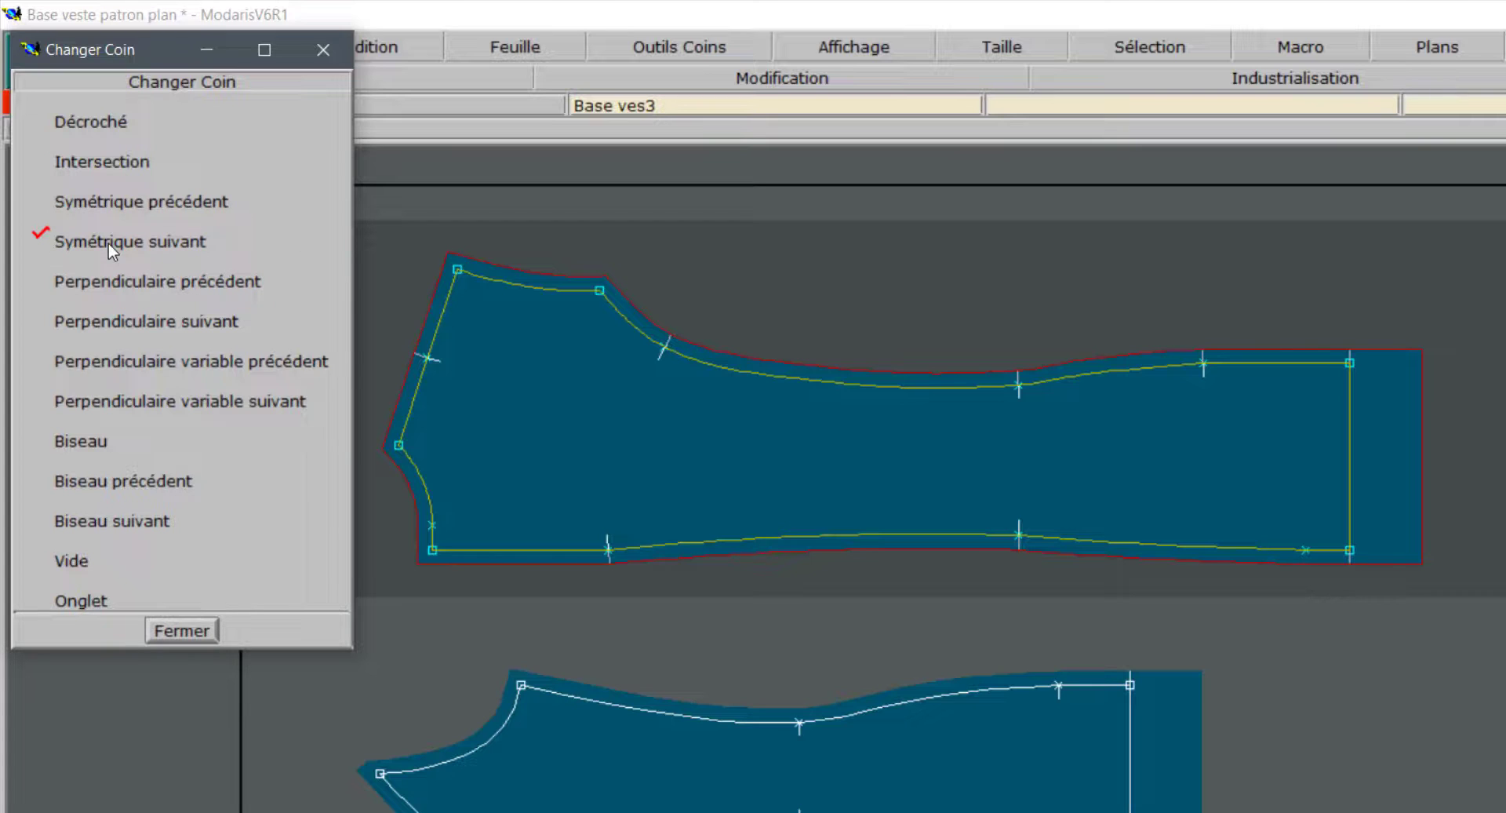
{"action": "left_click", "coordinate": [117, 275]}
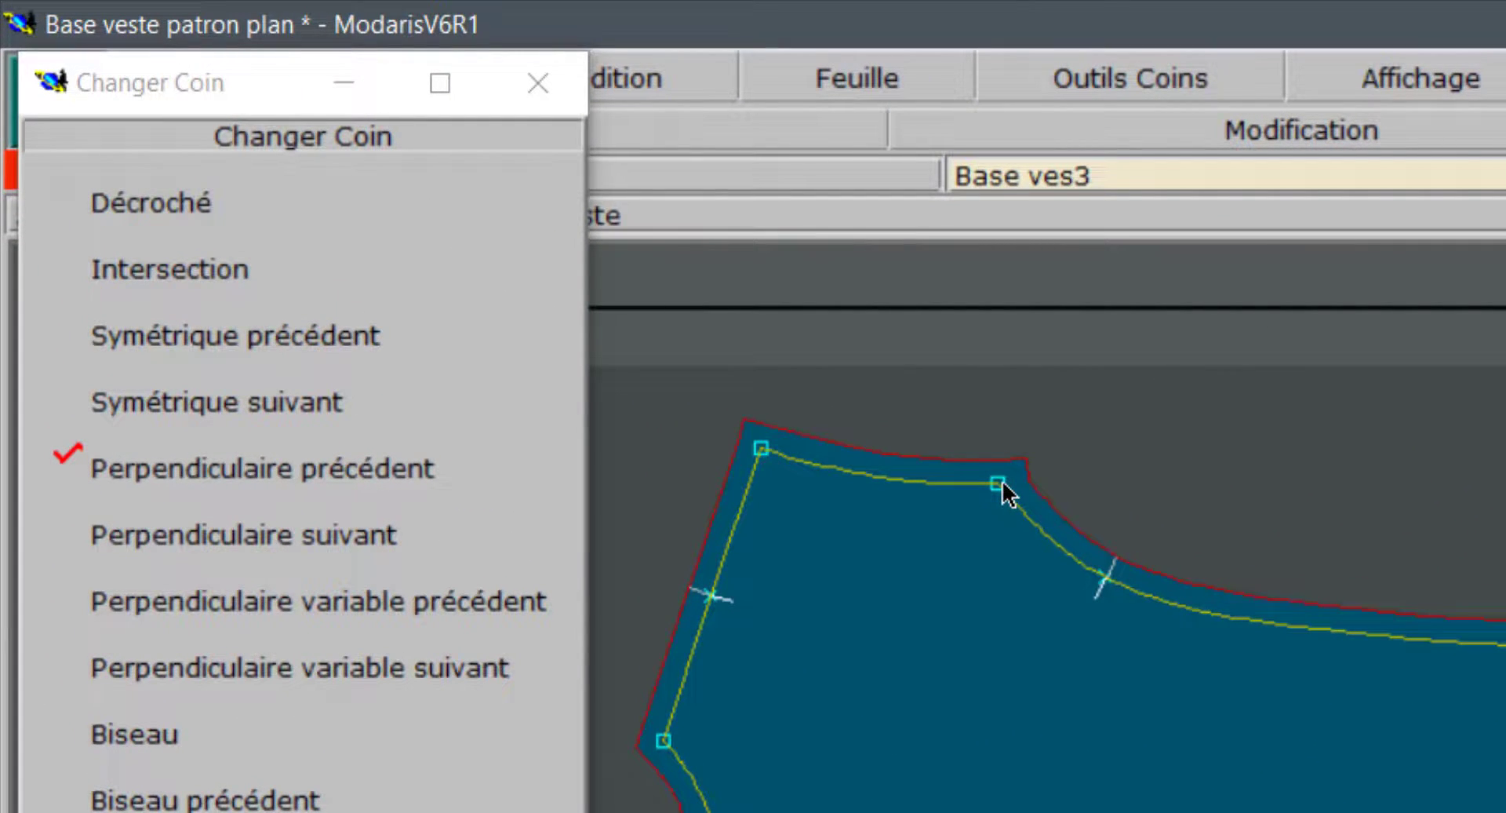
{"action": "left_click", "coordinate": [398, 533]}
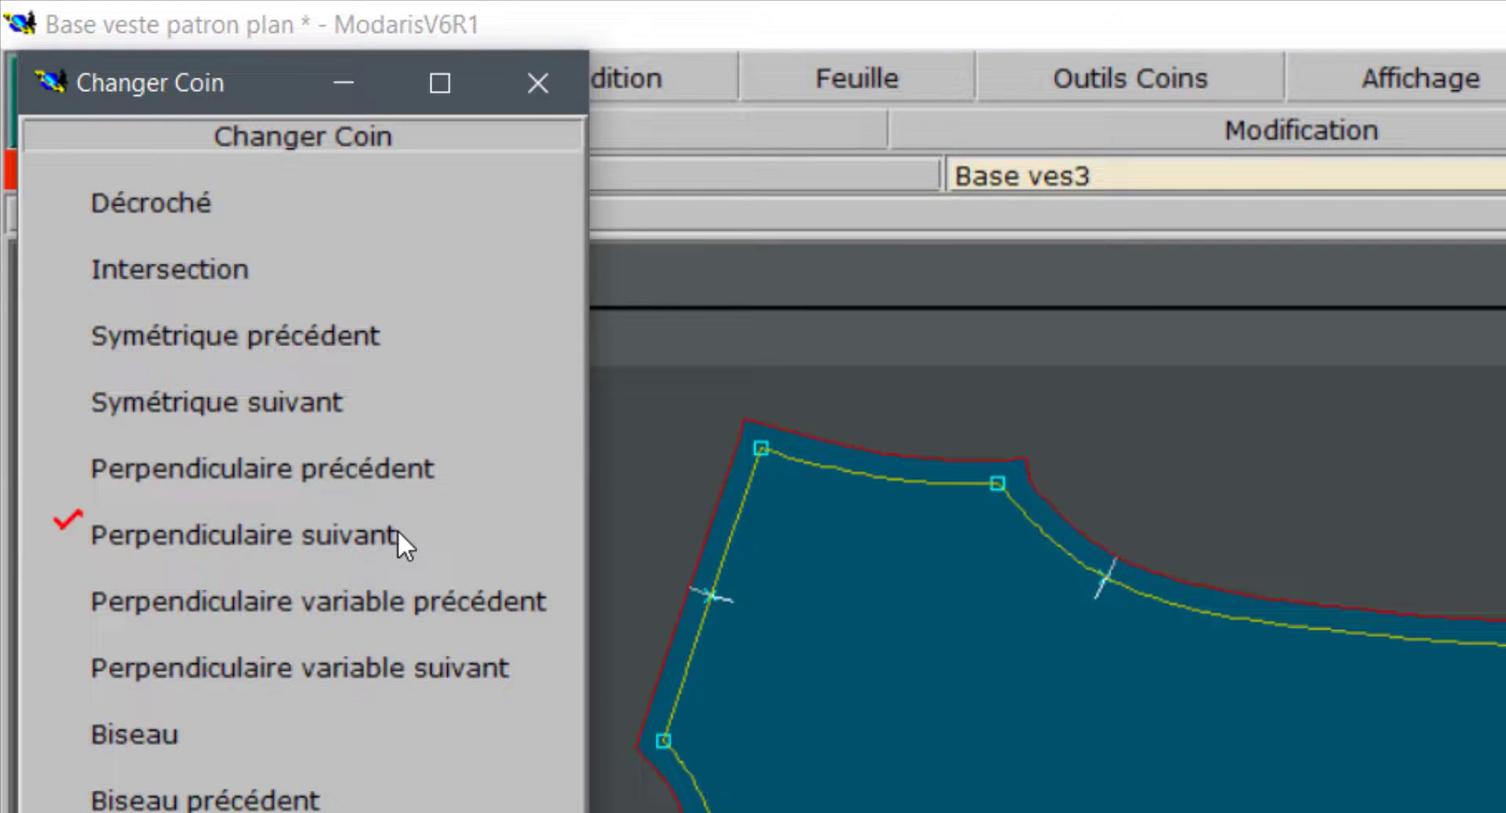
{"action": "left_click", "coordinate": [998, 493]}
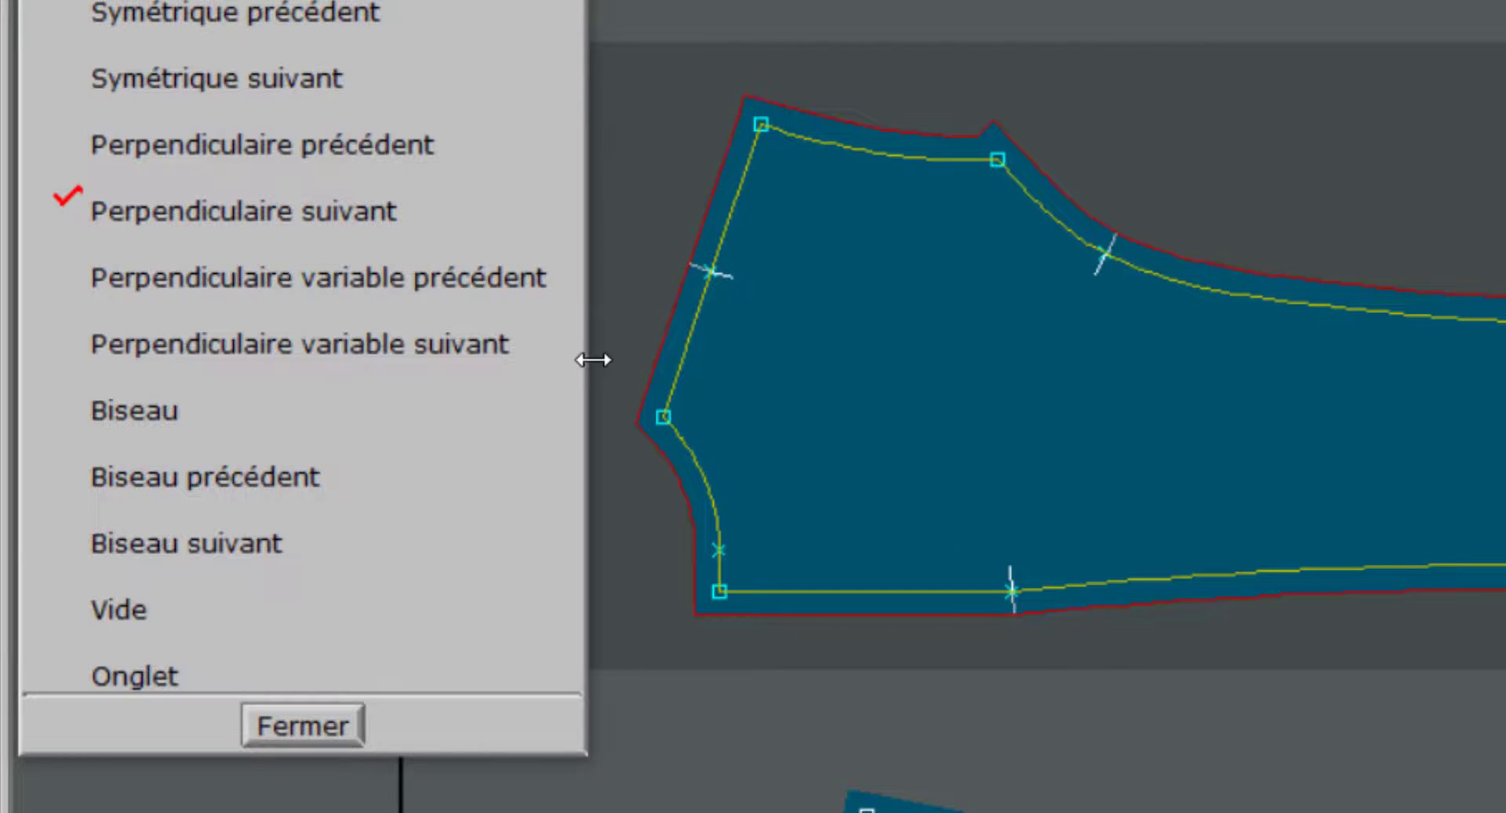
Step: Change the centre-back's seam allowance corner between shoulder and neckline to Perpendiculaire suivant and close the corner types
{"action": "left_click", "coordinate": [765, 517]}
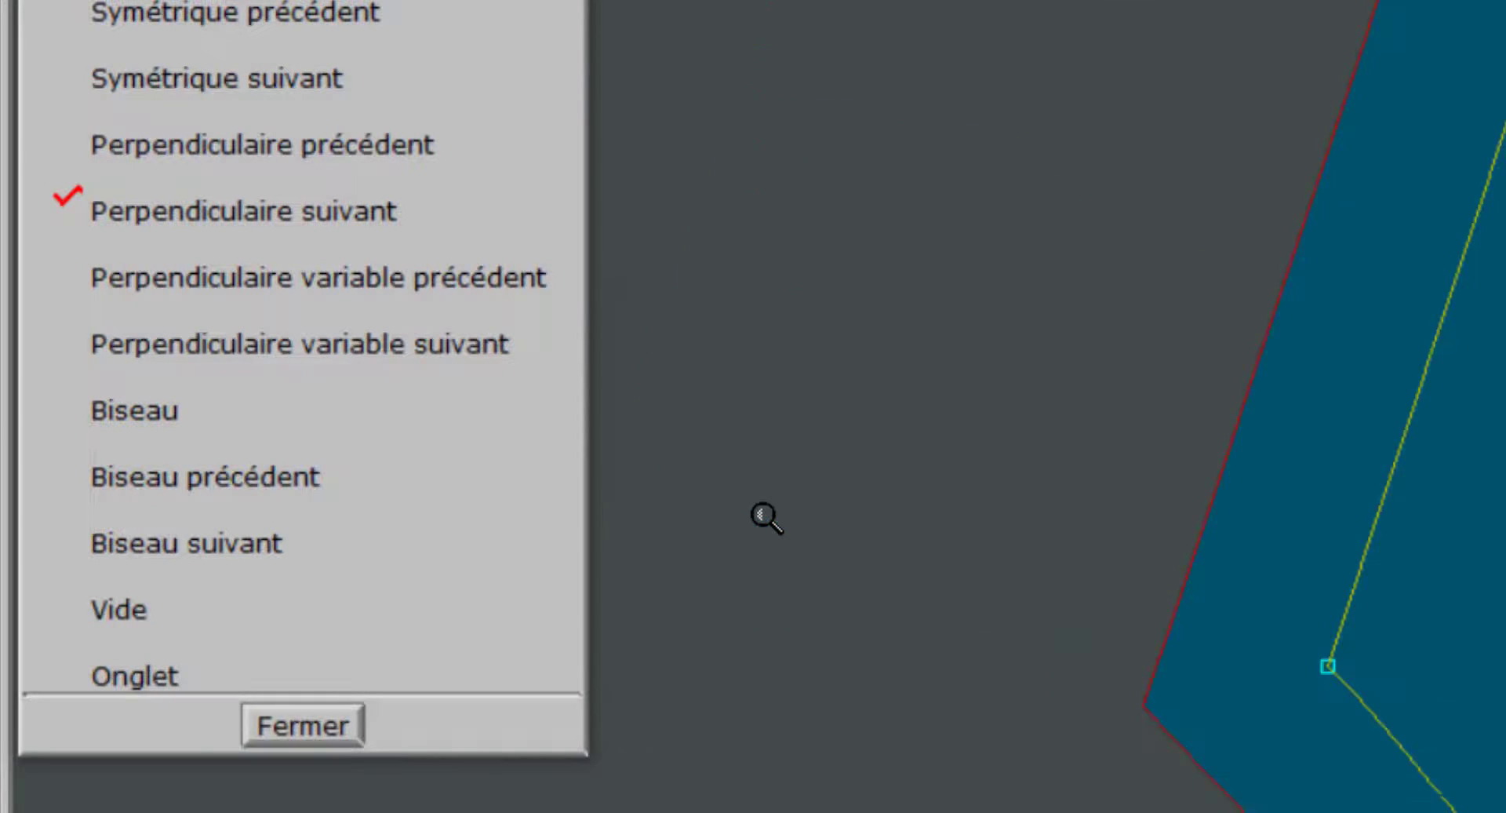
{"action": "left_click", "coordinate": [285, 139]}
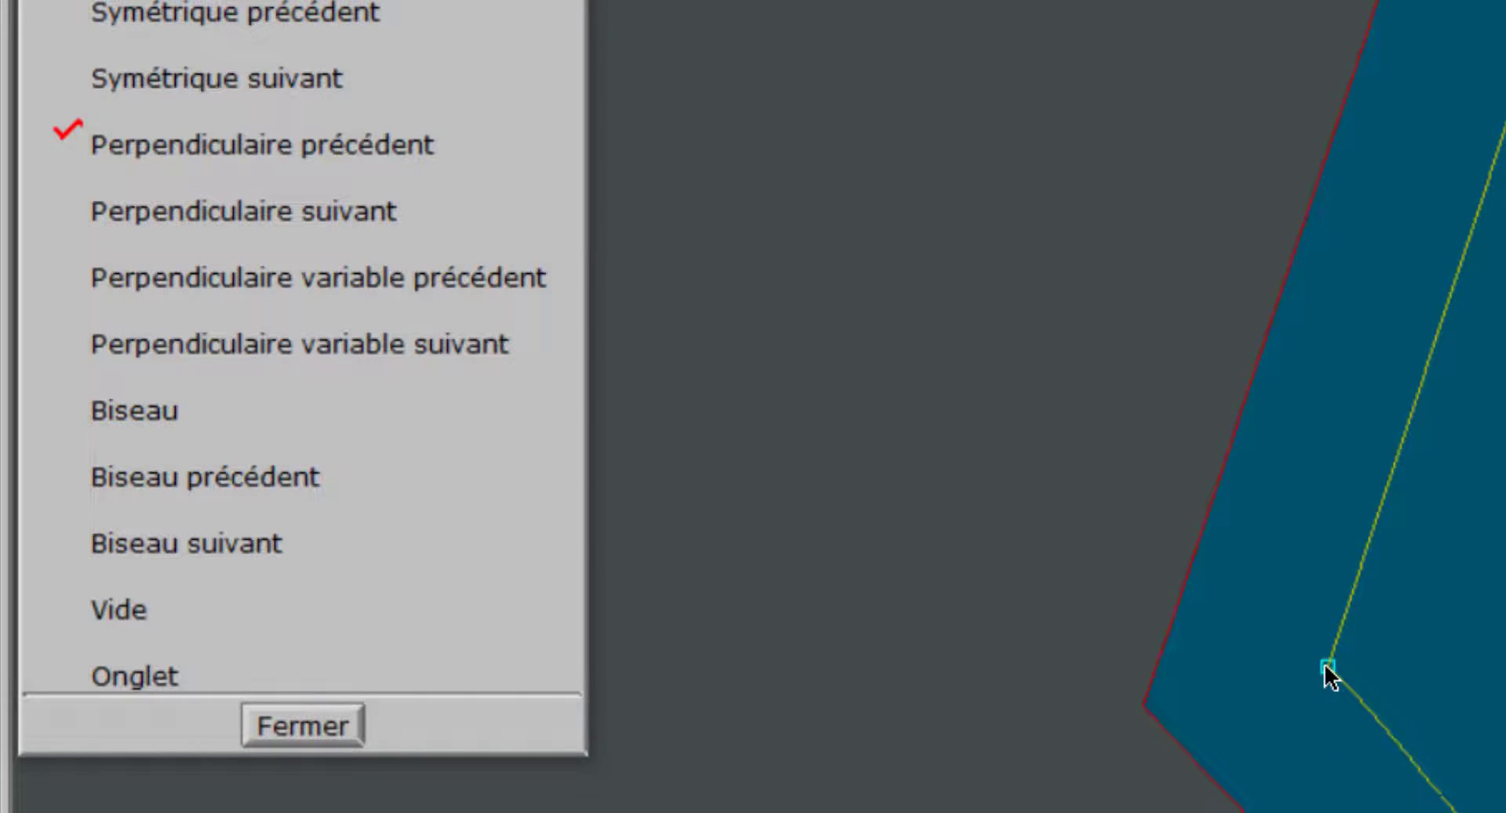
{"action": "left_click", "coordinate": [338, 165]}
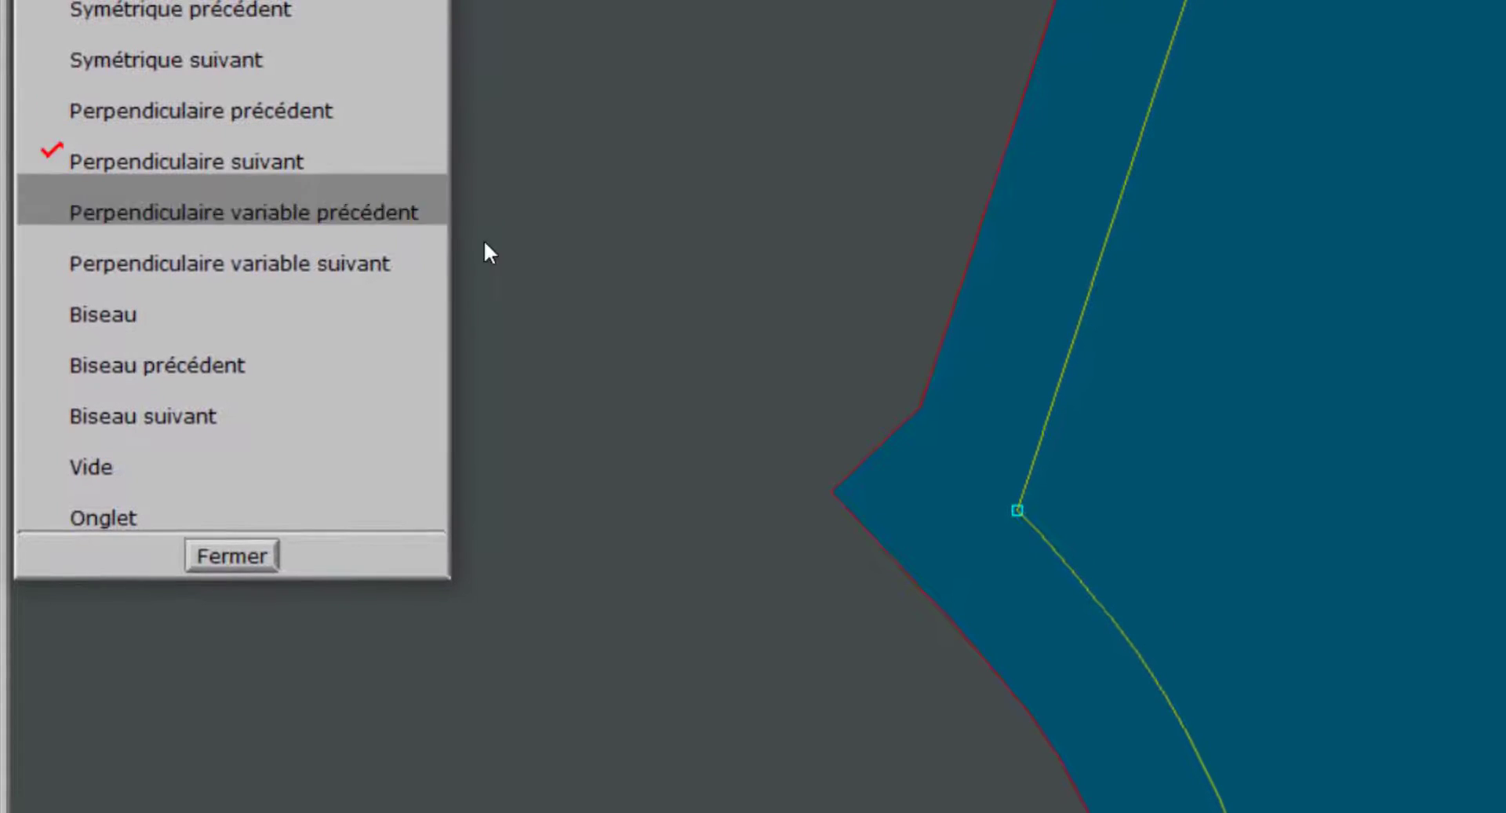
{"action": "left_click", "coordinate": [1056, 530]}
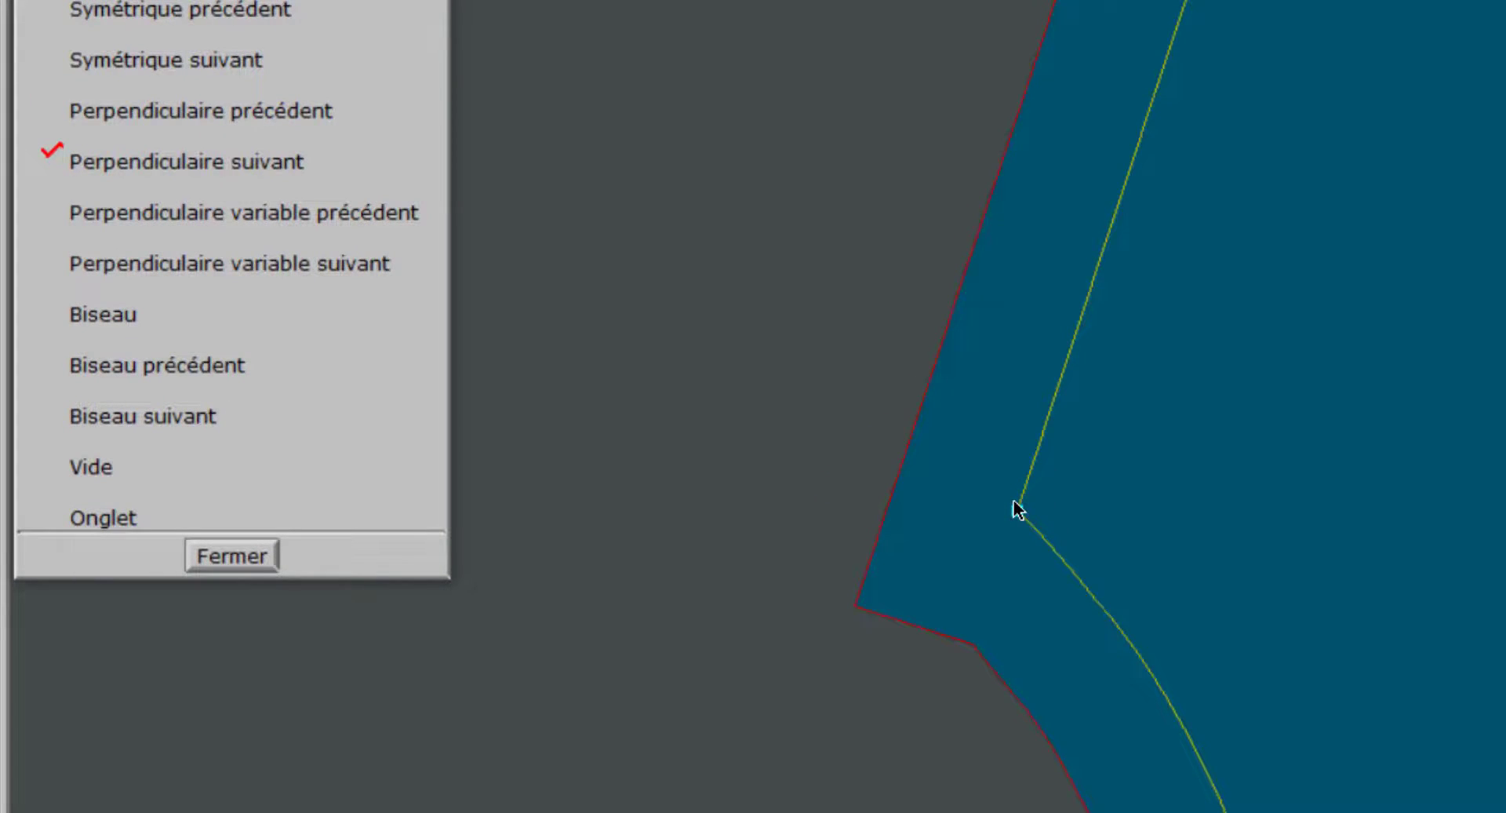
{"action": "key", "text": "Home"}
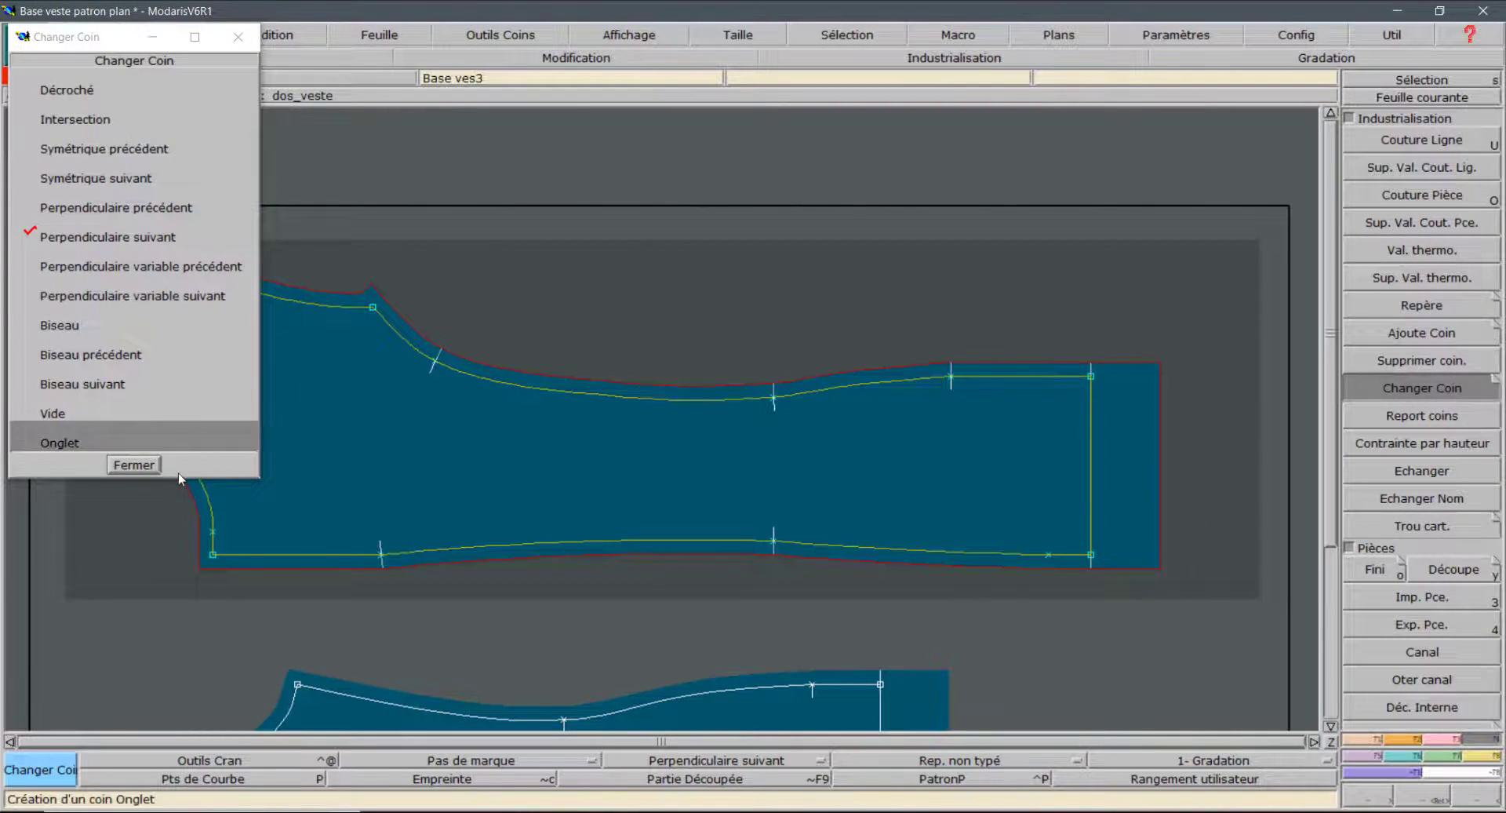
{"action": "left_click", "coordinate": [148, 464]}
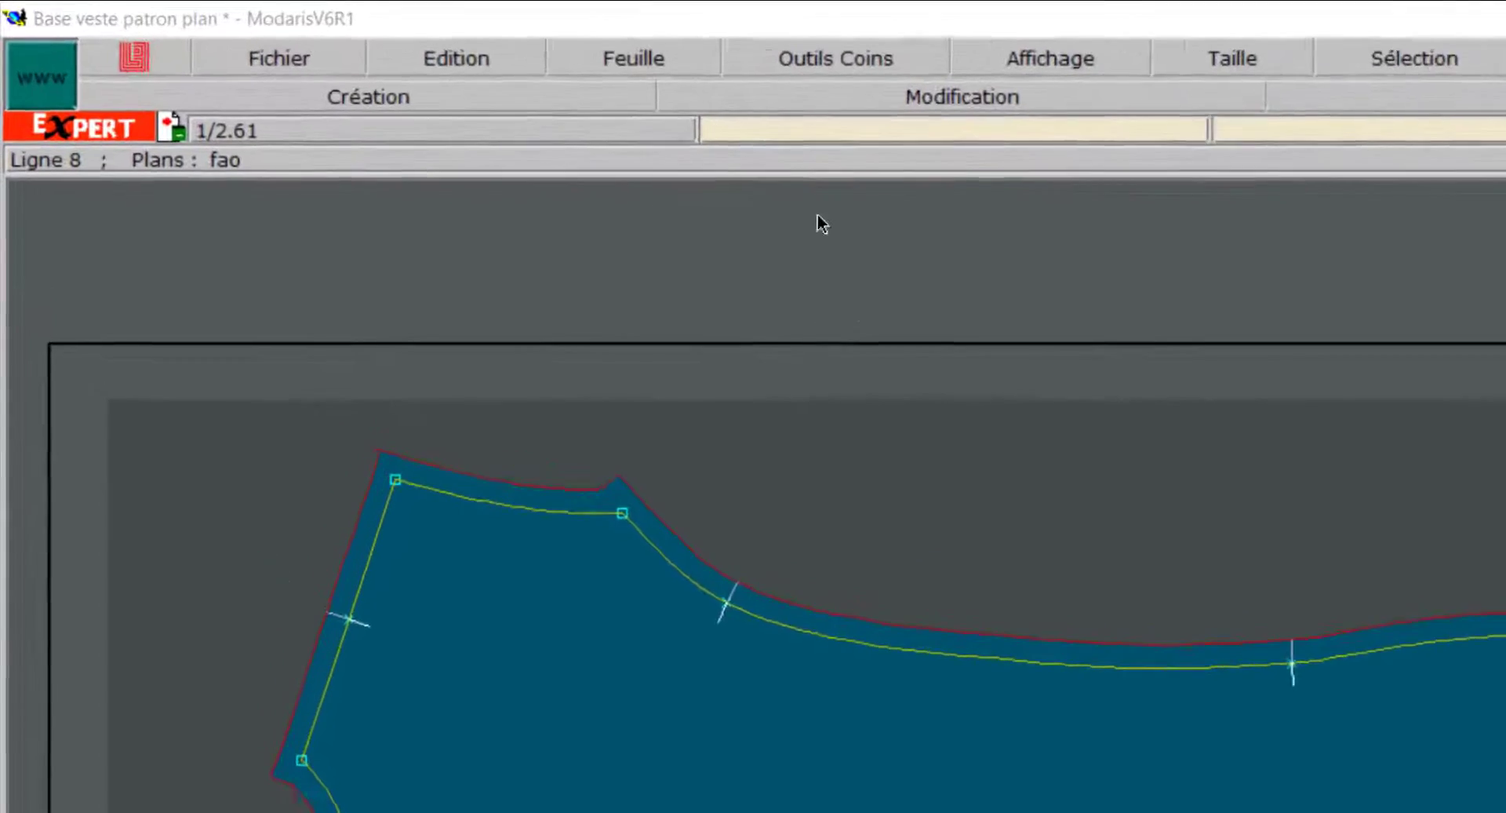
Step: Arrange all the pattern sheets with Tout Ranger and display them all with Visu. Totale
{"action": "left_click", "coordinate": [674, 50]}
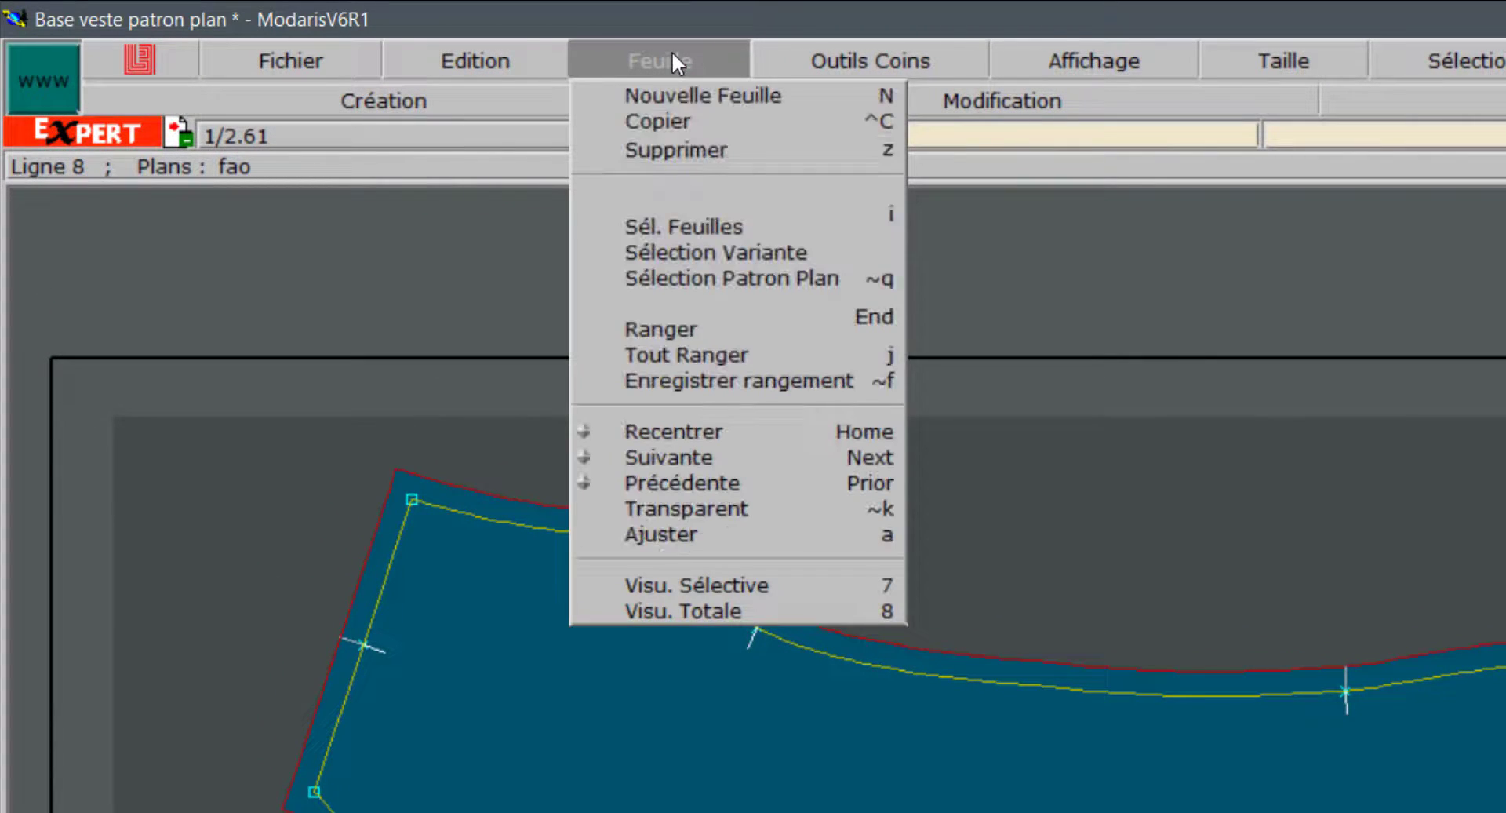
{"action": "left_click", "coordinate": [675, 355]}
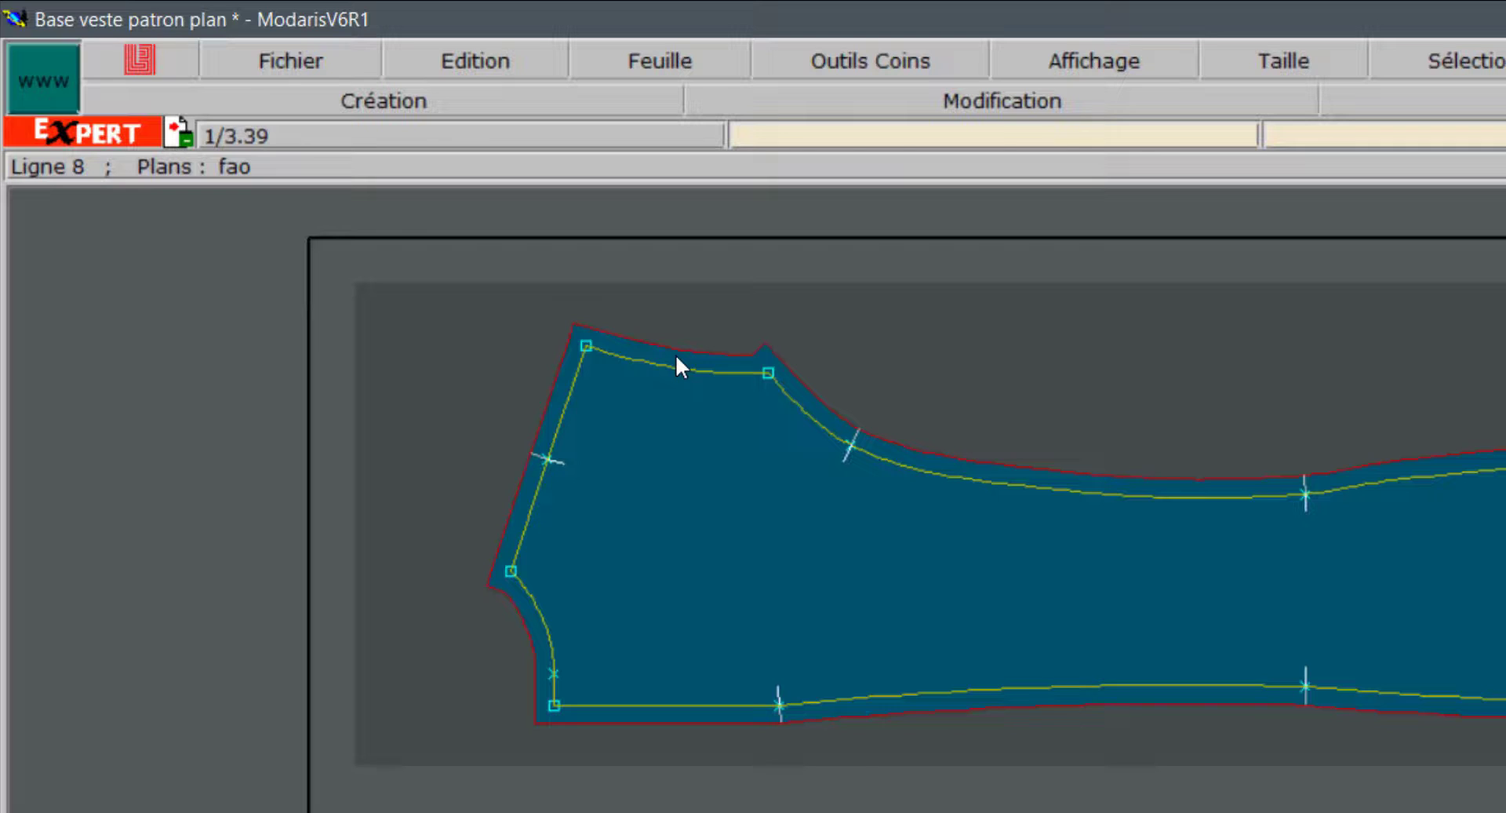
{"action": "left_click", "coordinate": [665, 60]}
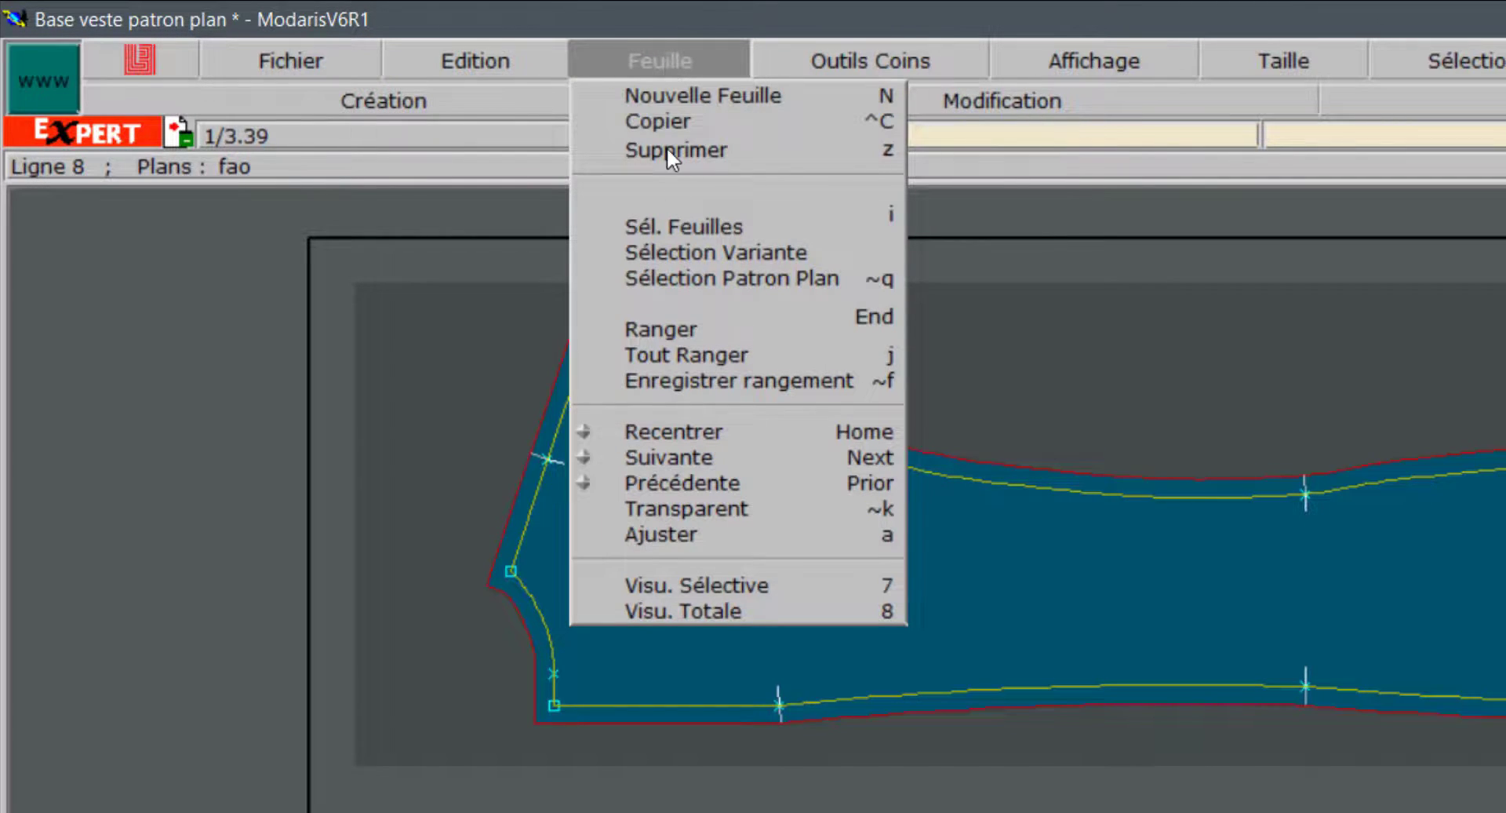
{"action": "left_click", "coordinate": [675, 611]}
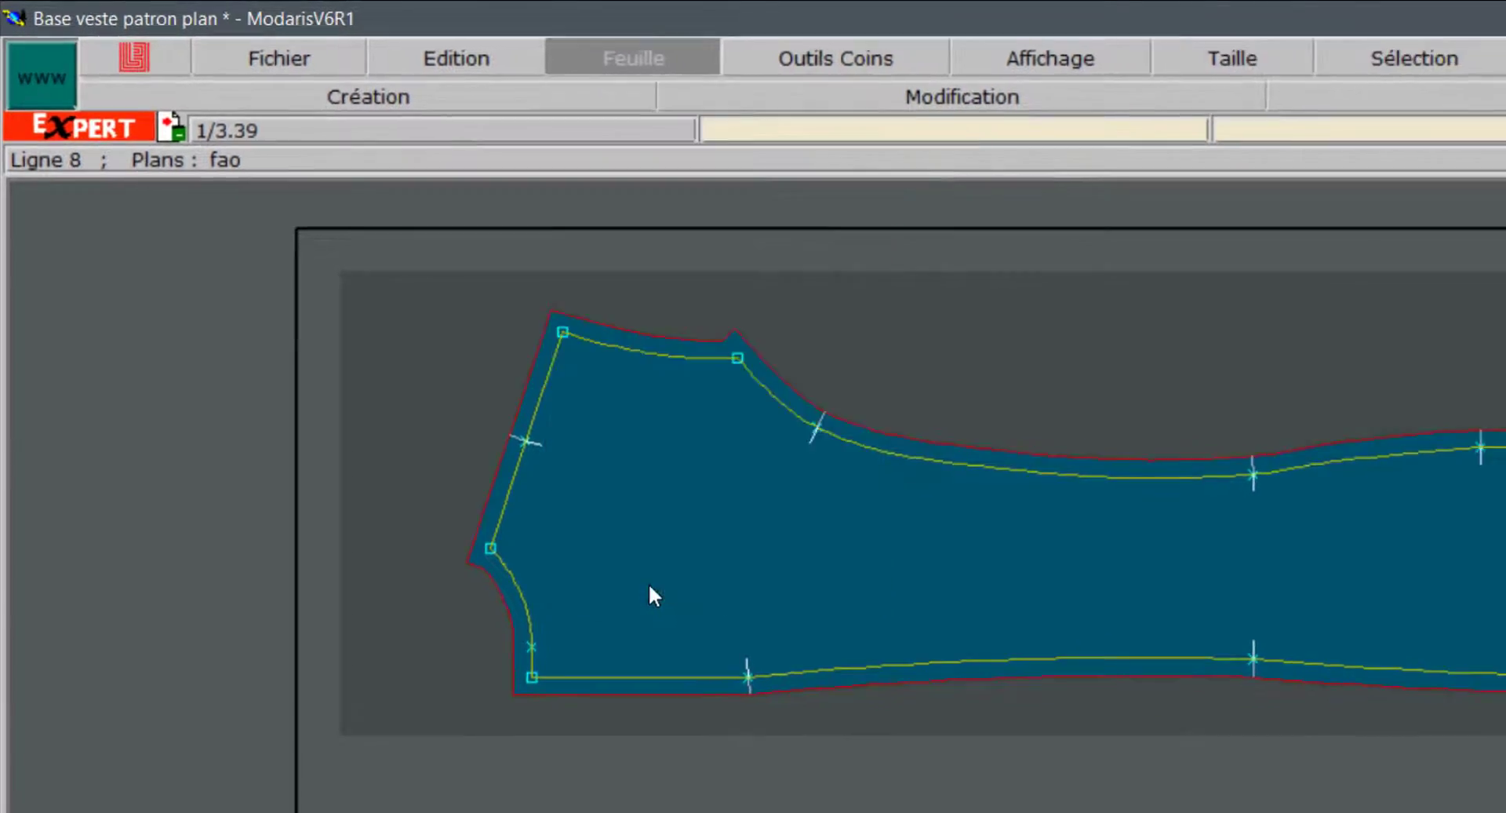